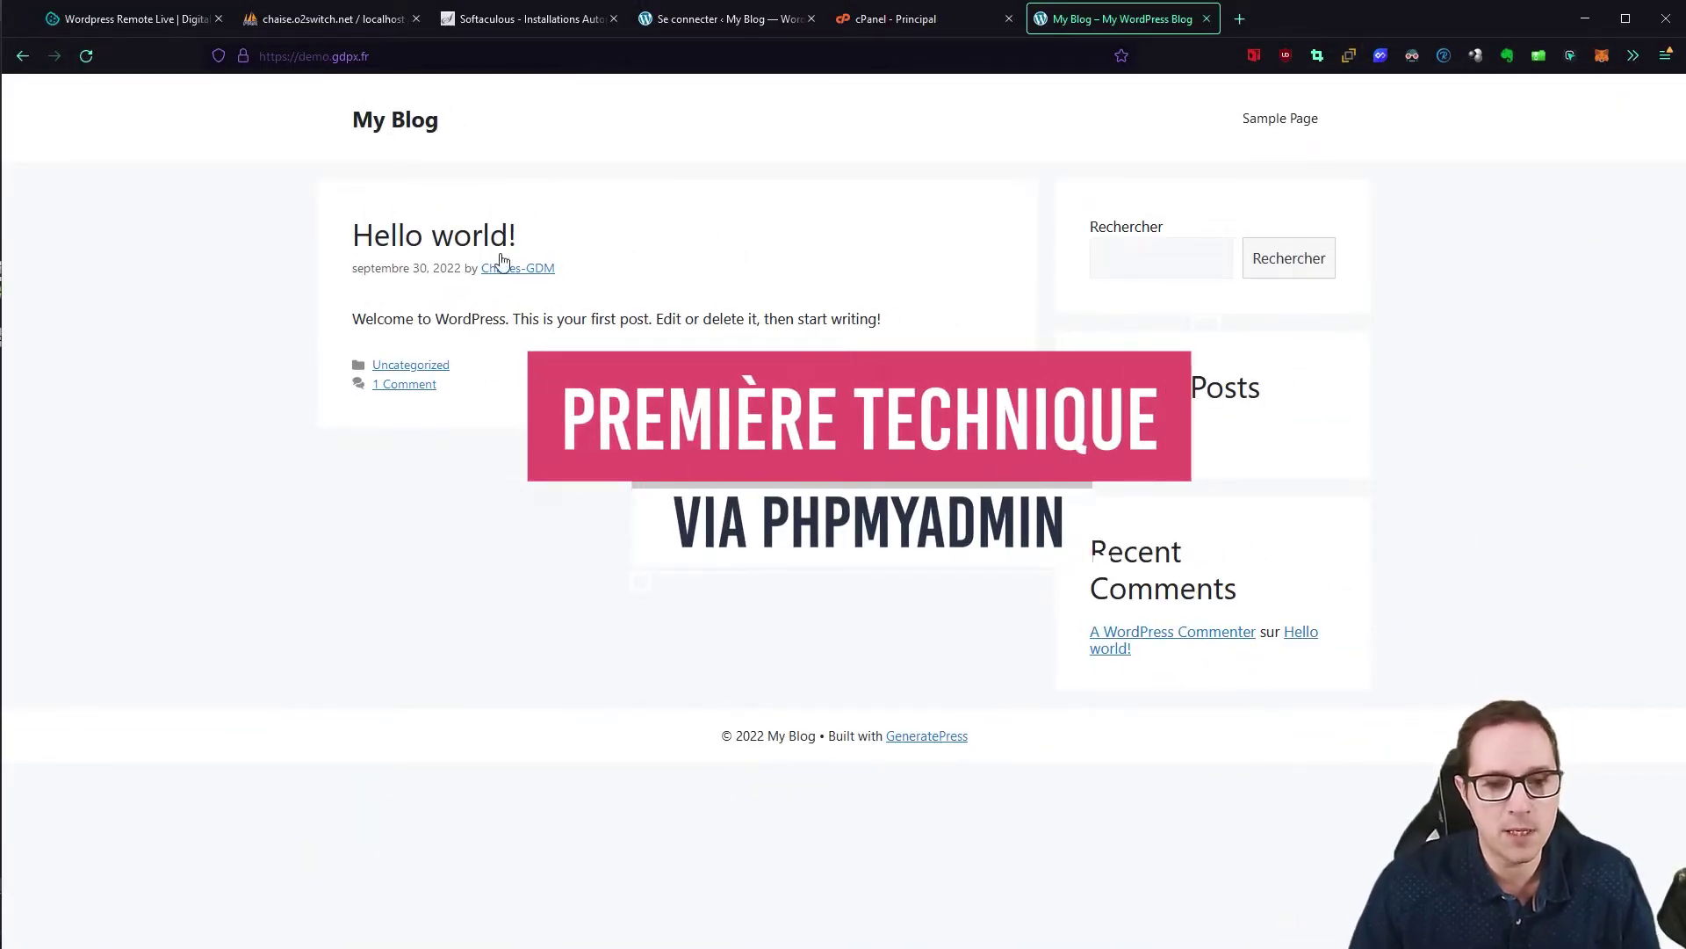
Step: Switch from the blog's front page to the o2switch cPanel home tab
left_click(876, 20)
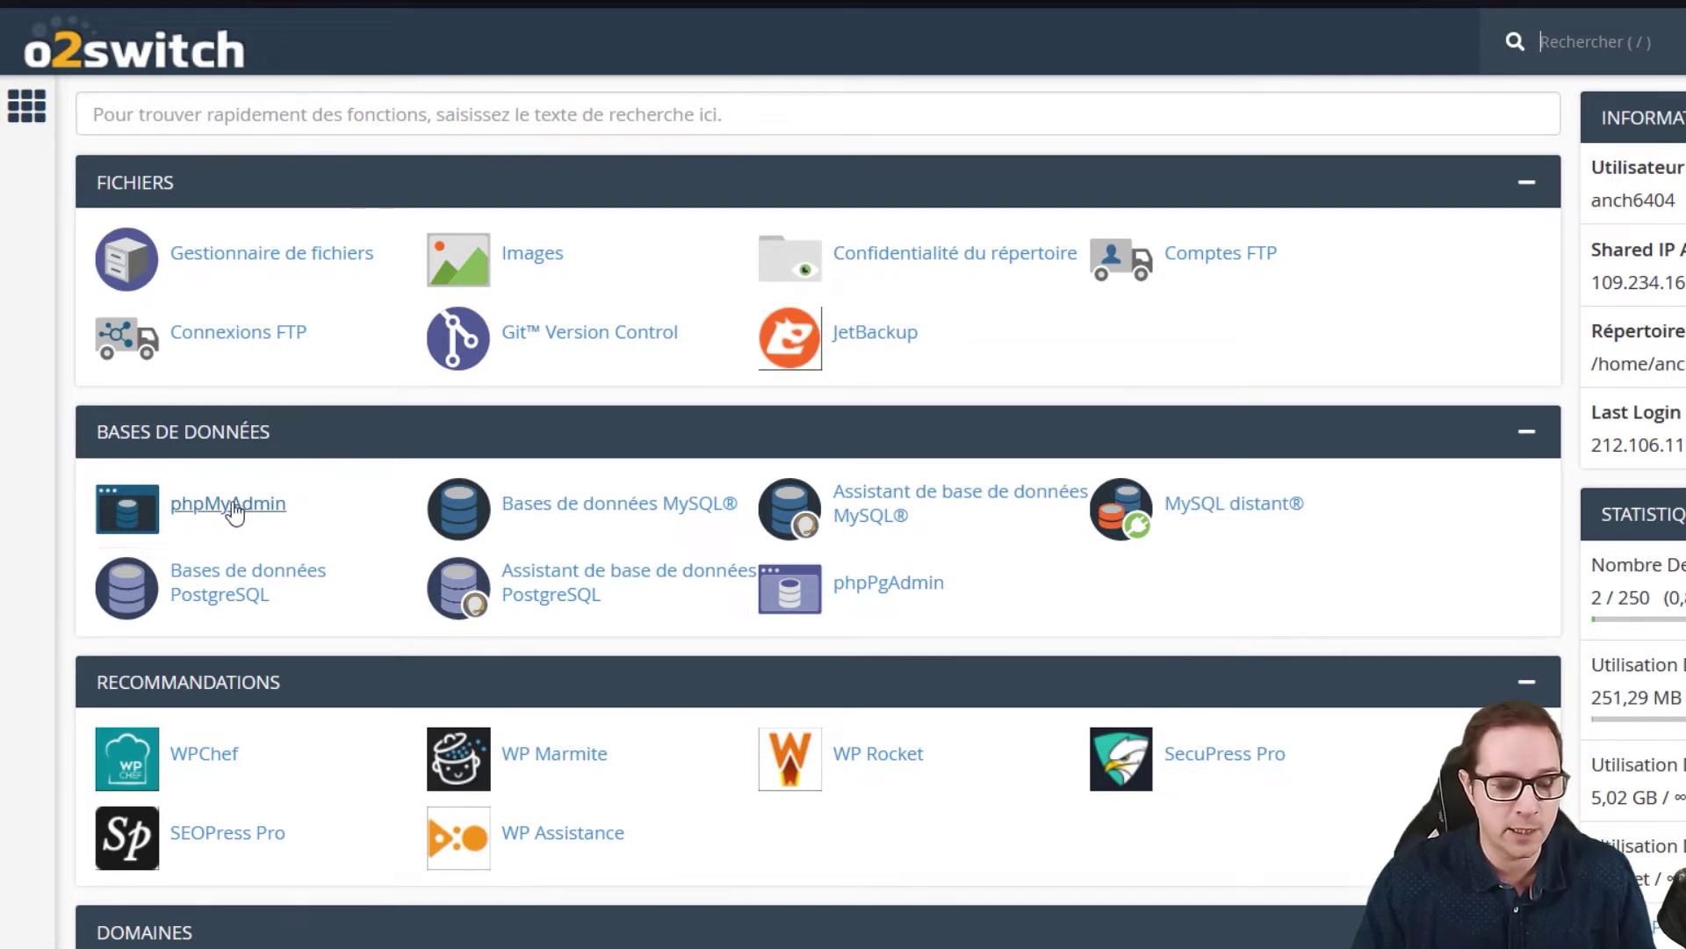
Step: Open phpMyAdmin's database list and position the WinSCP window showing the site's WordPress files beside it
left_click(238, 508)
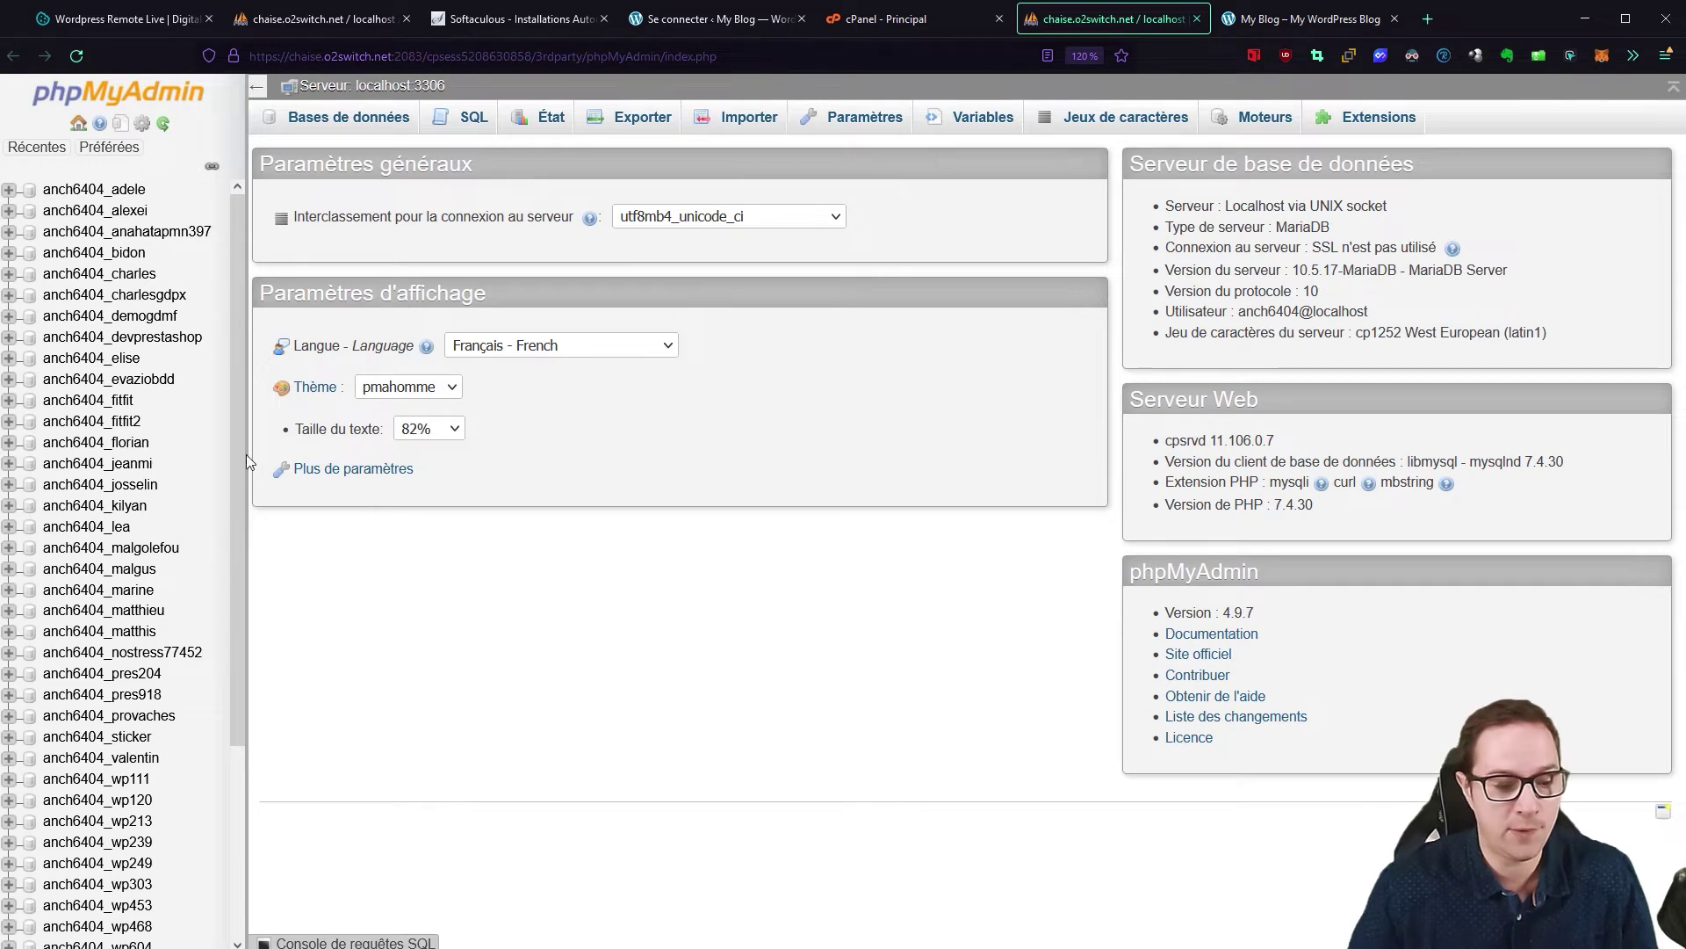
scroll(176, 418, "down", 5)
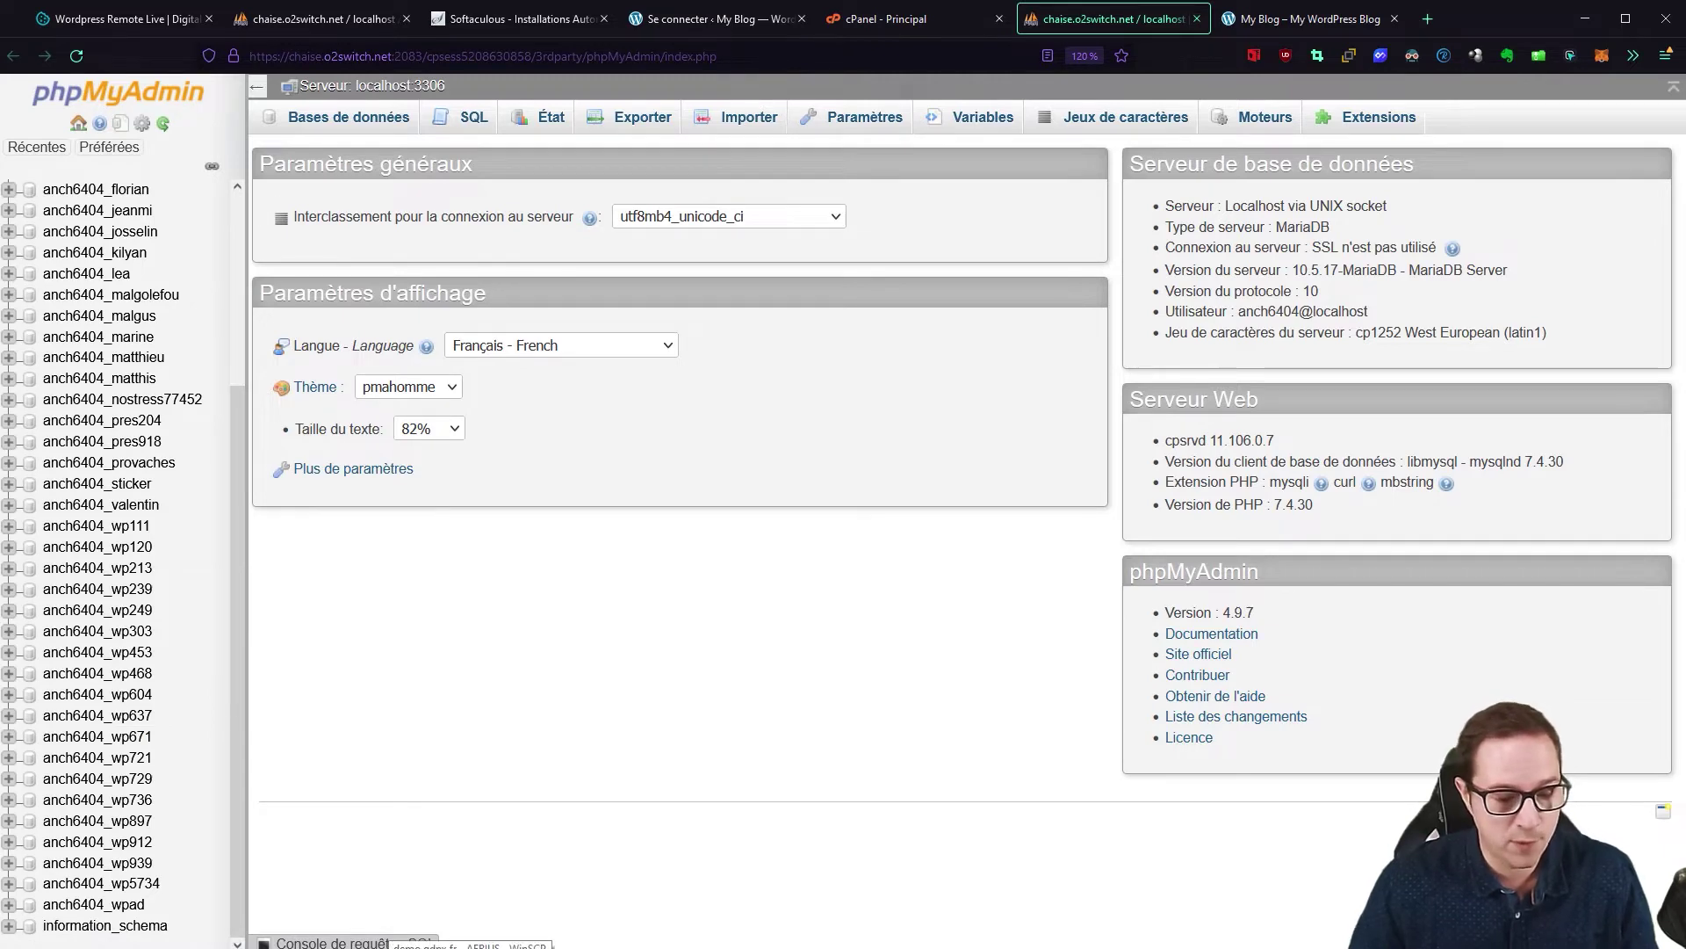
left_click(472, 945)
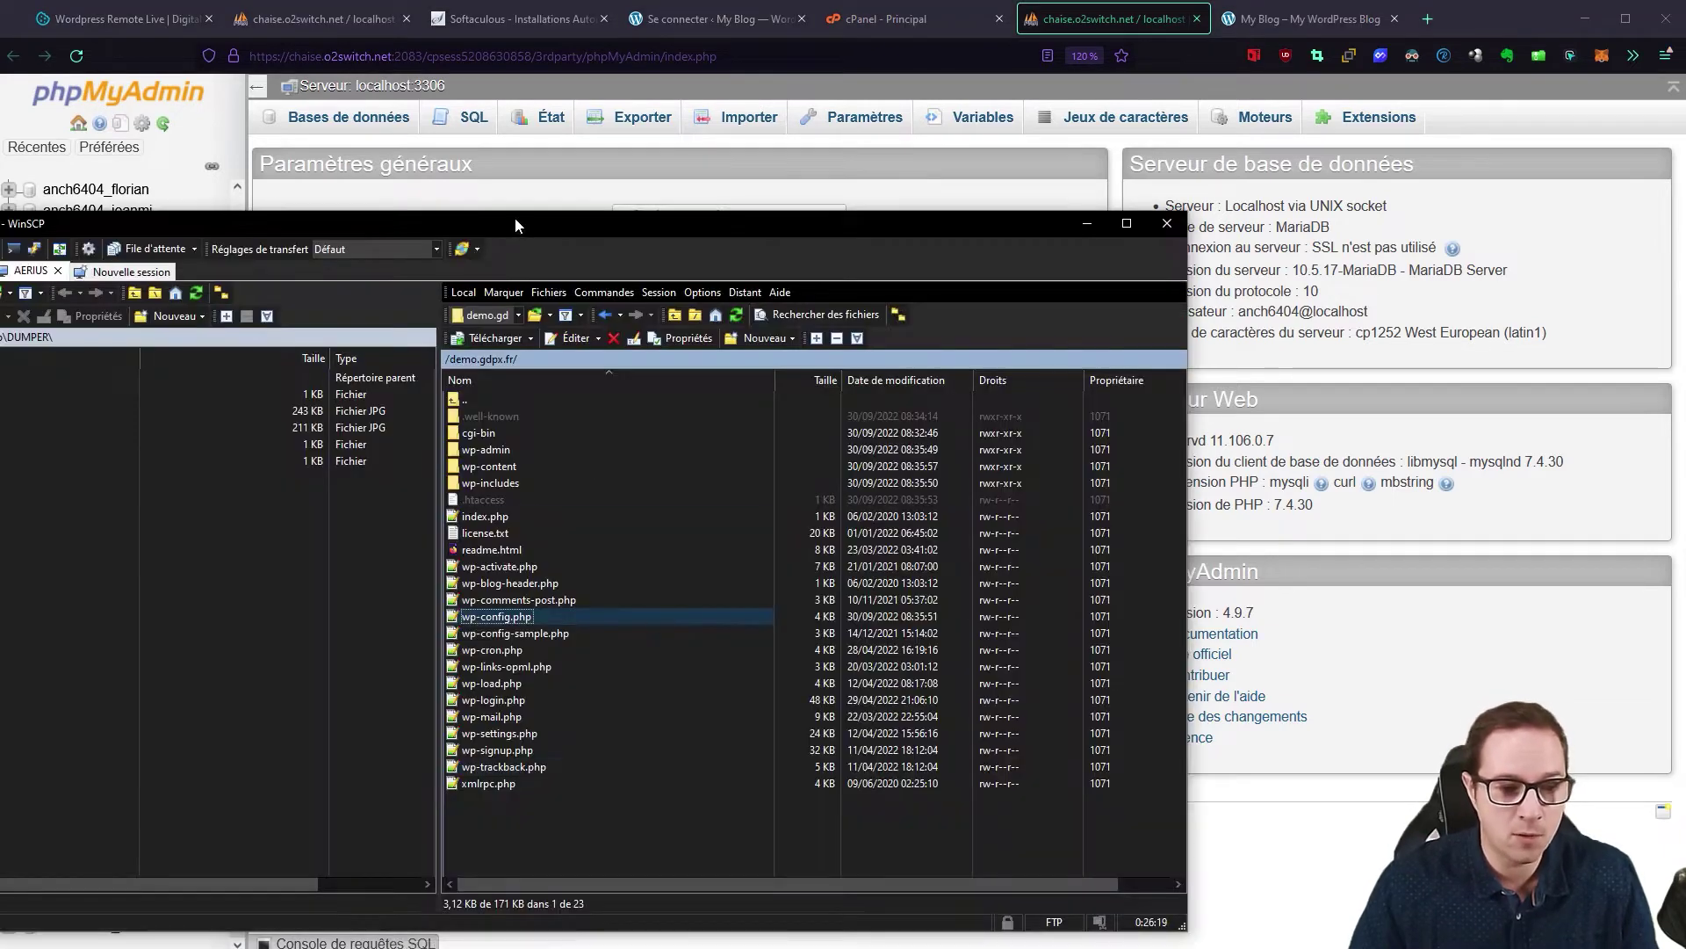
left_click_drag(514, 218, 755, 129)
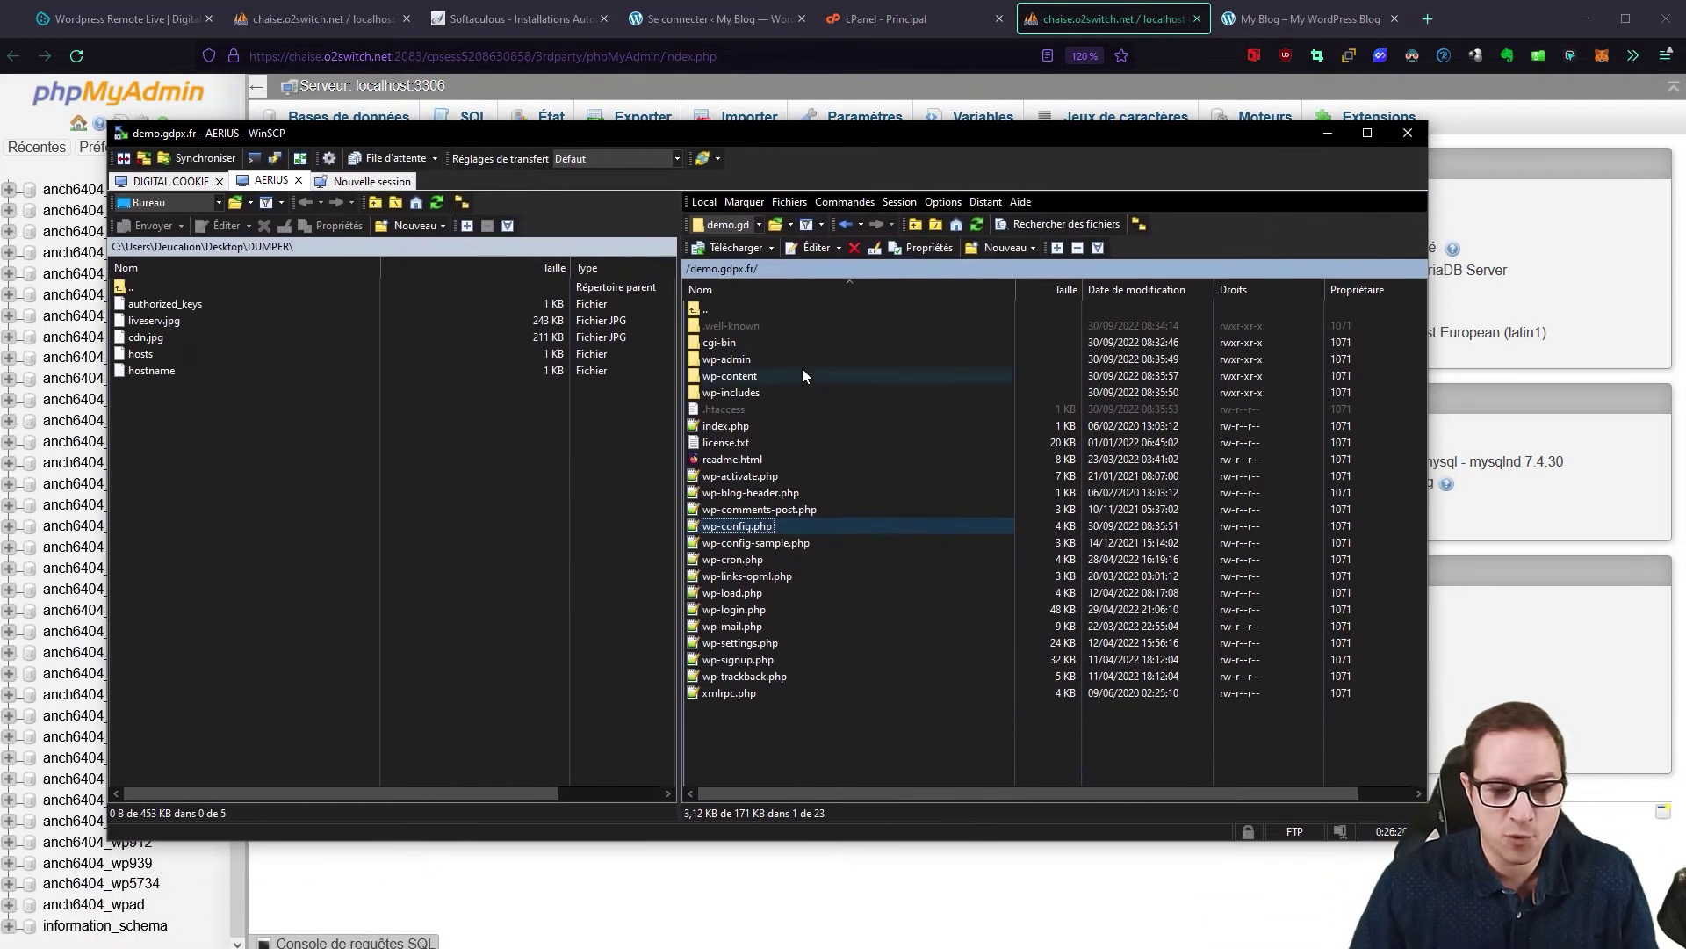
Step: Read the DB_NAME value anch6404_wp671 in wp-config.php, then minimize the editor
double_click(702, 525)
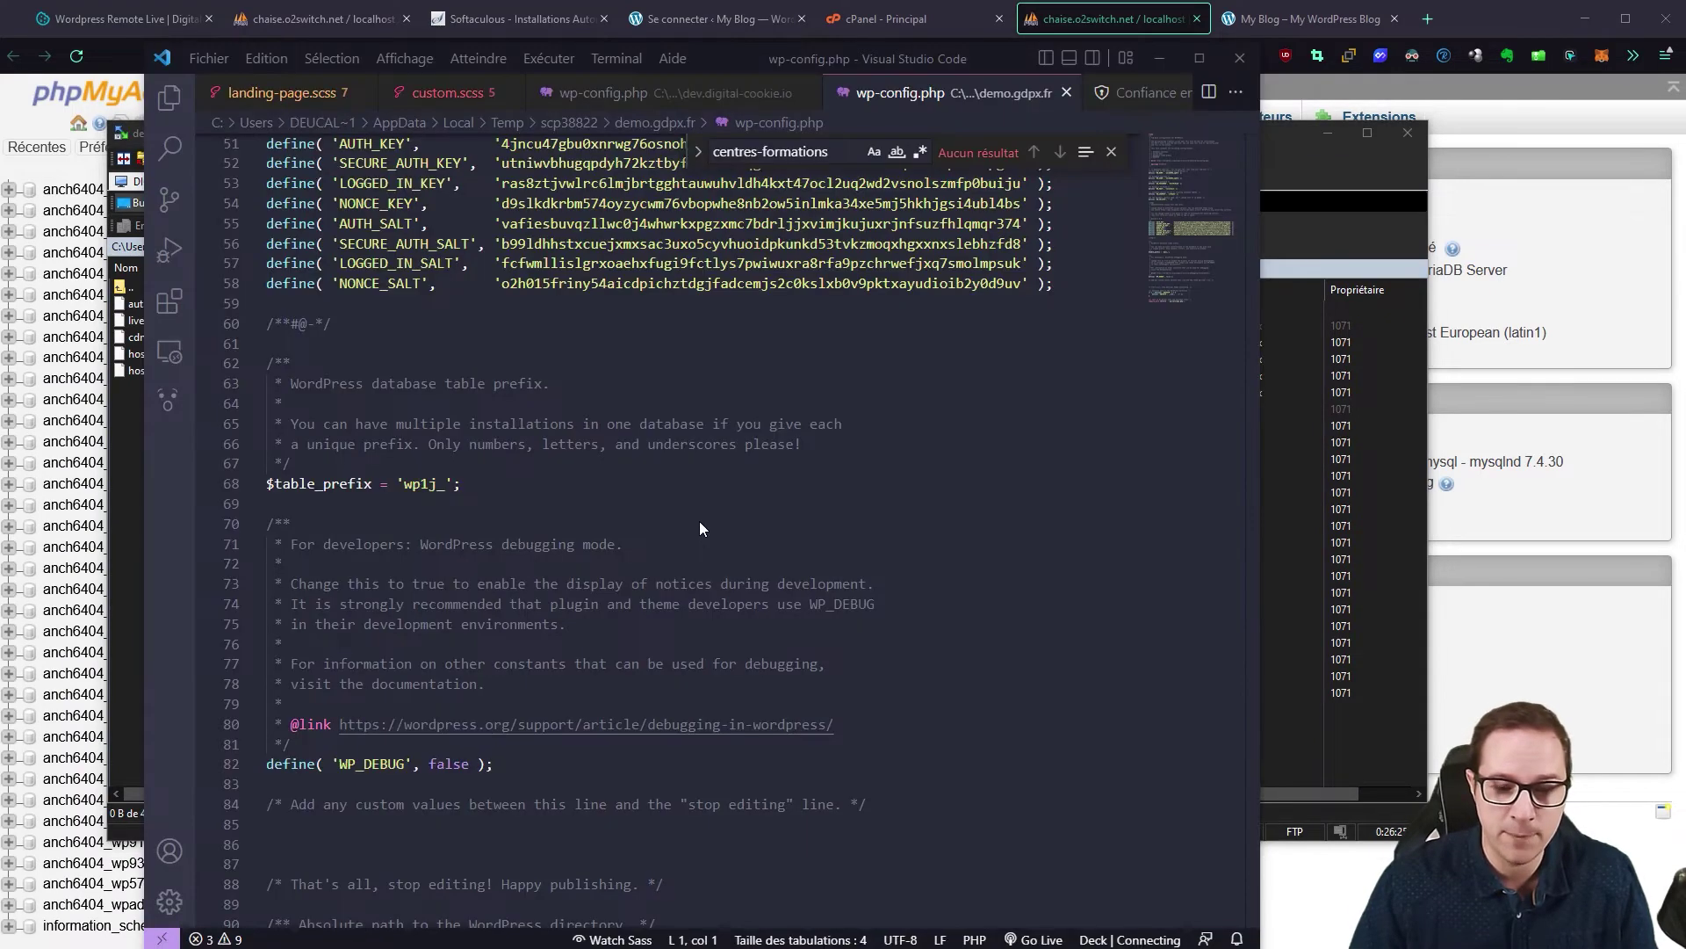
scroll(471, 430, "up", 10)
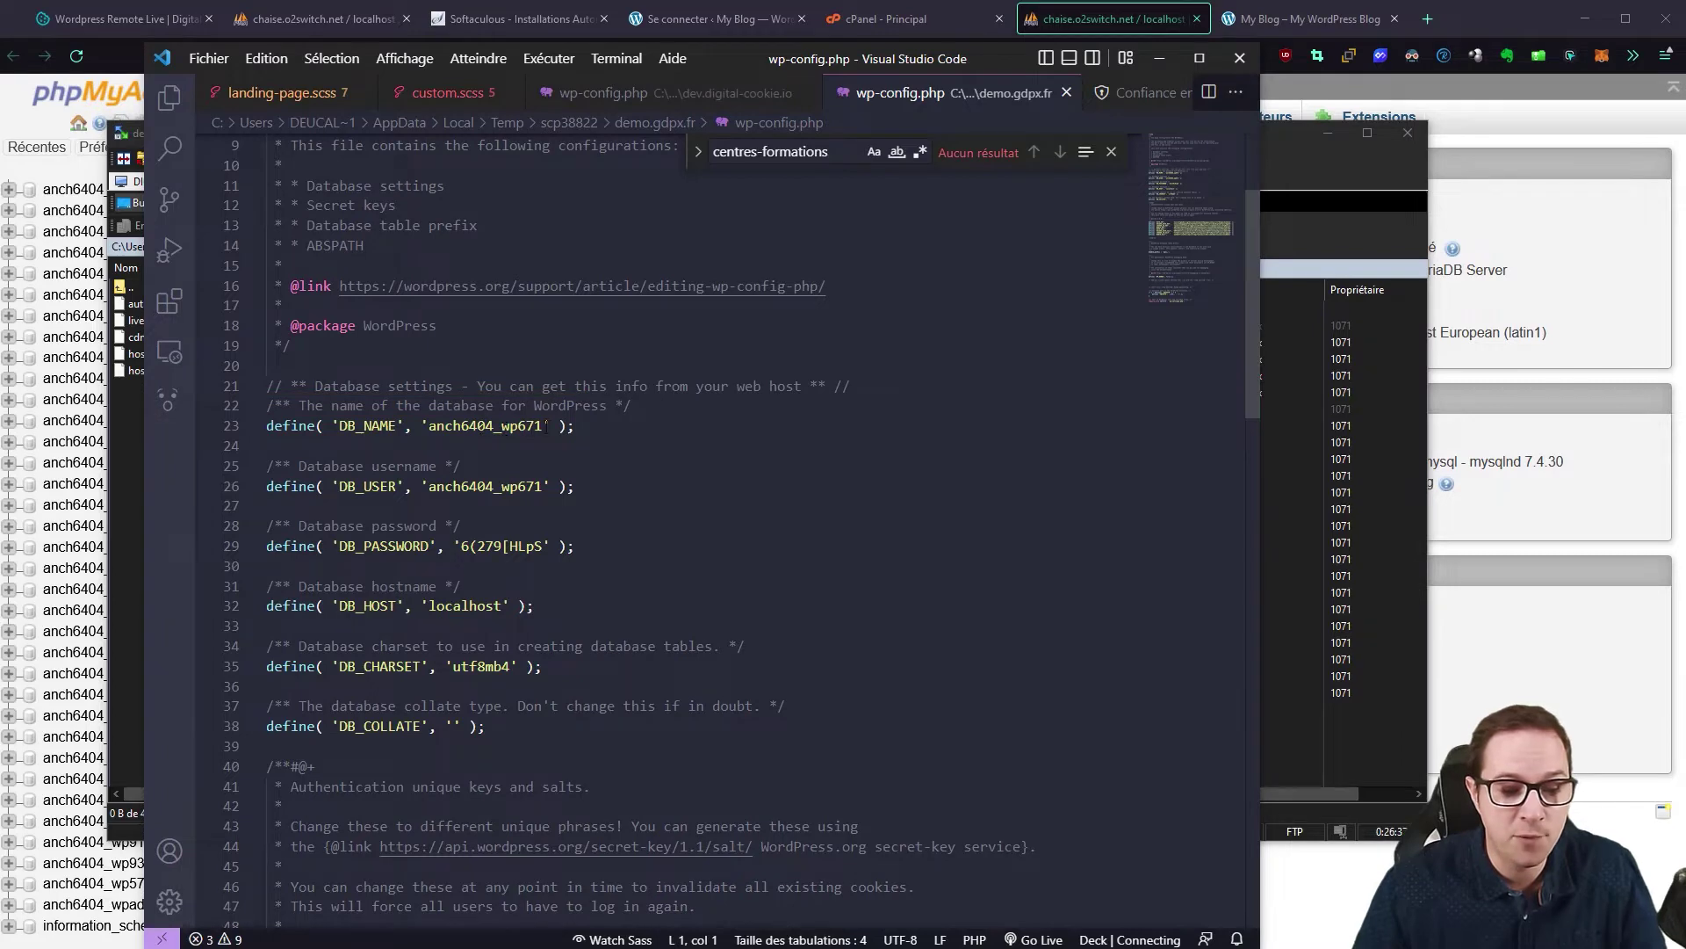
left_click(1150, 57)
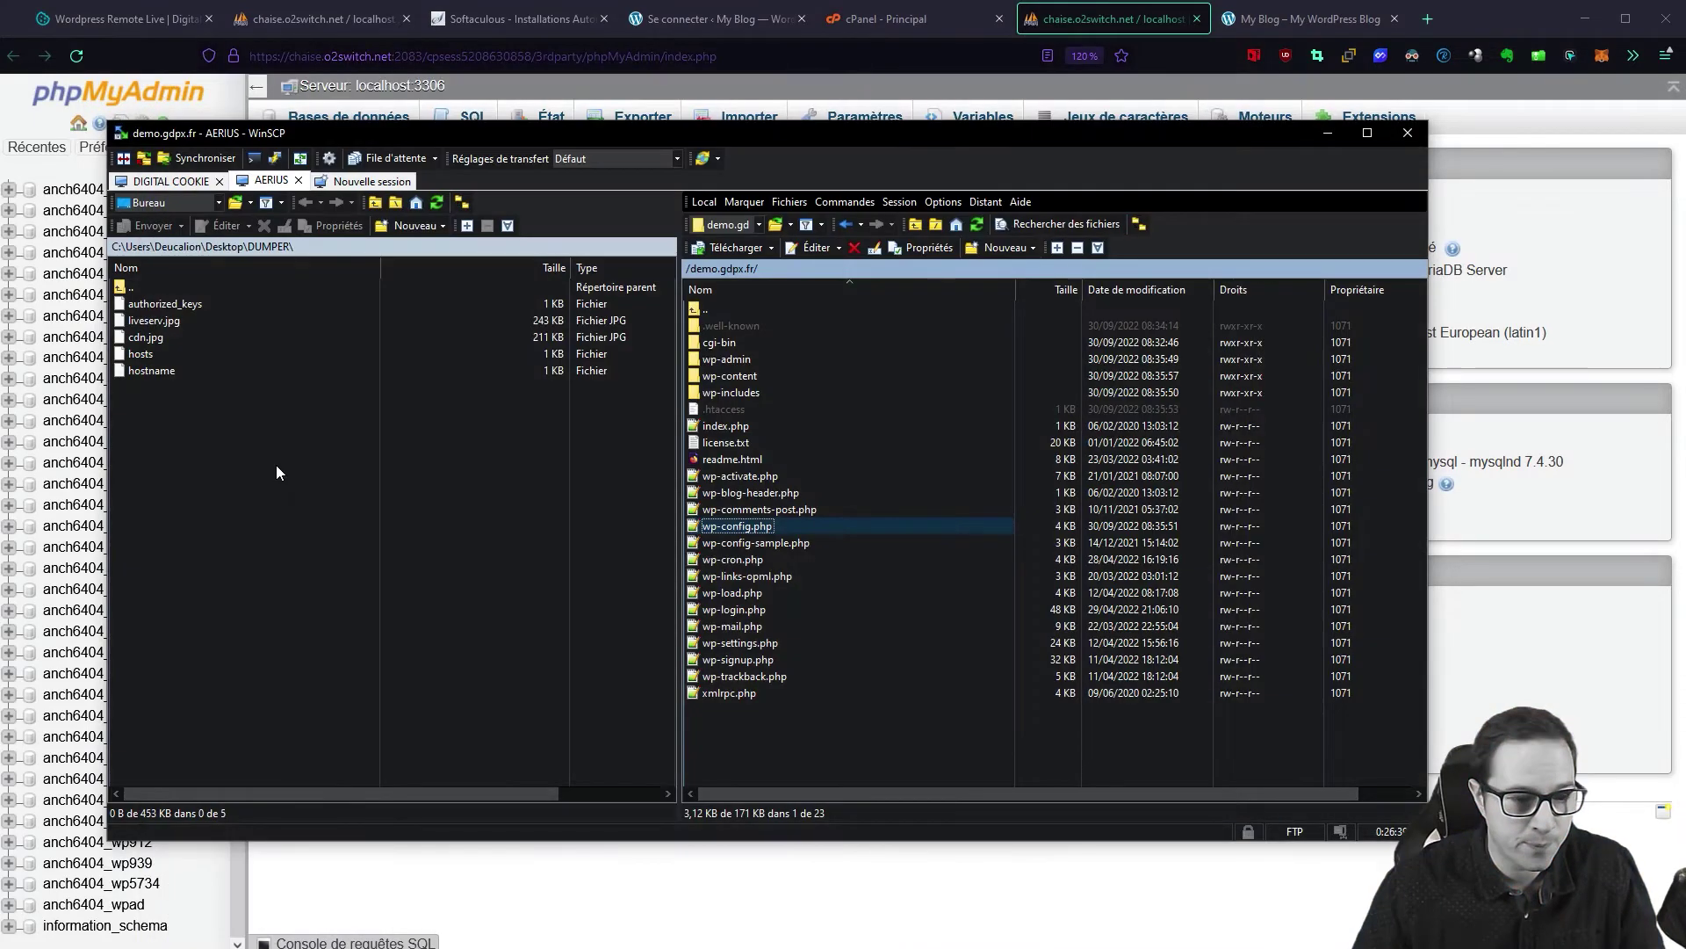
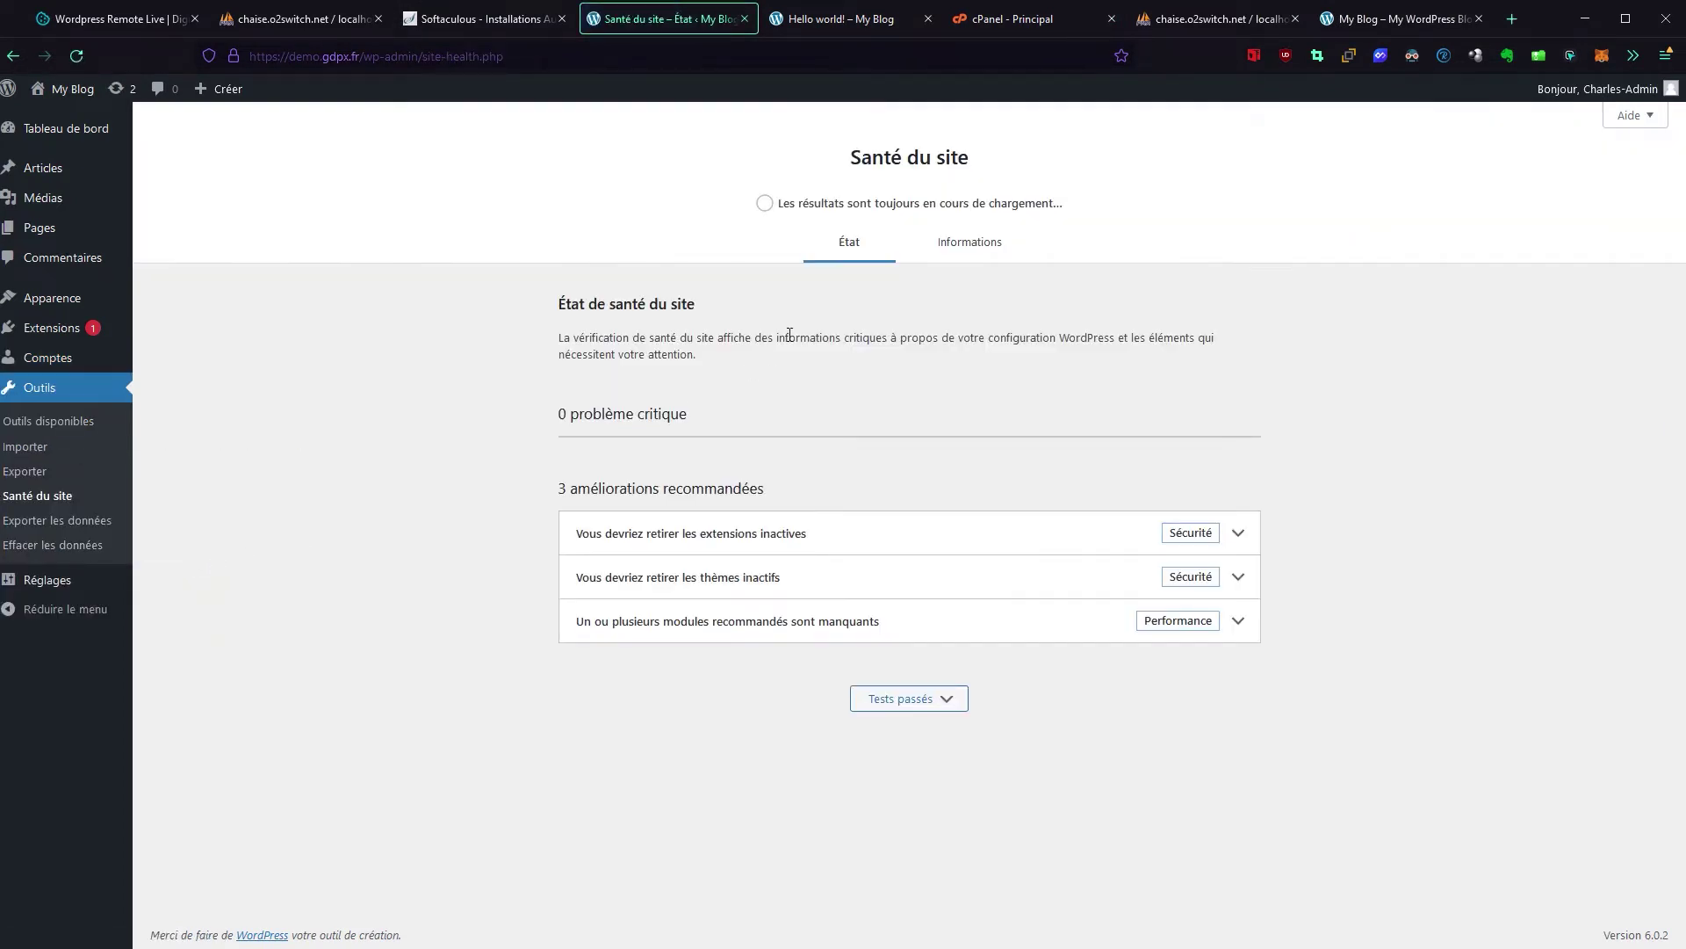
Step: In Site Health's Informations tab, expand Base de données and select the database name and wp1j_ prefix
left_click(969, 246)
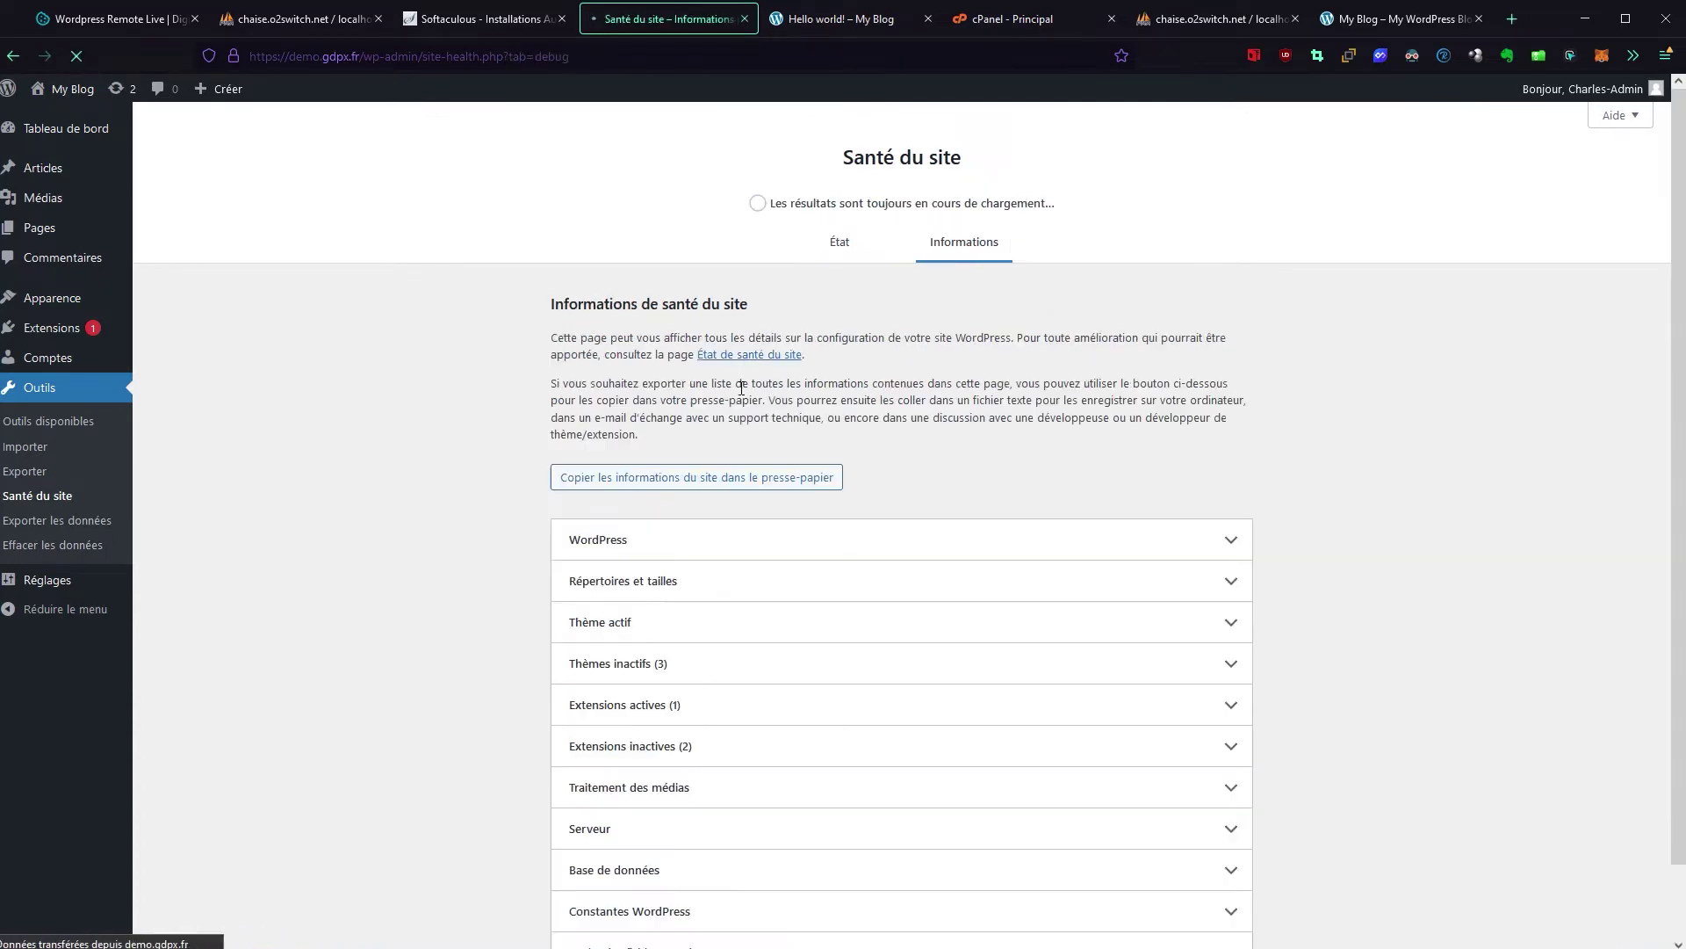
scroll(650, 434, "down", 2)
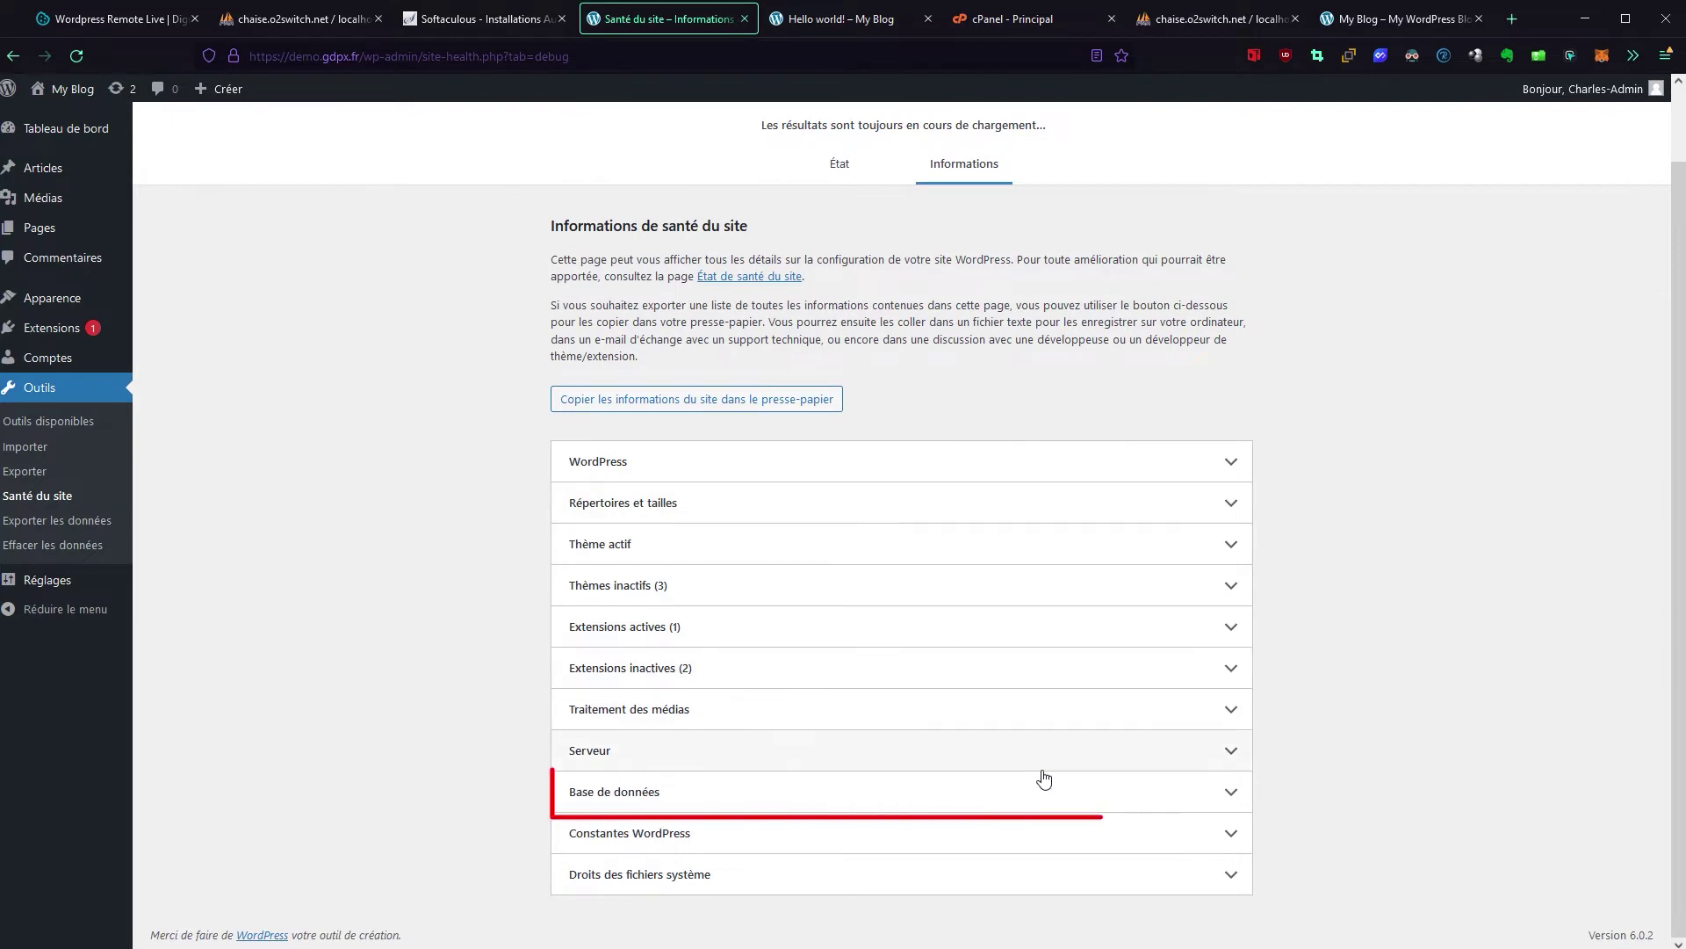
left_click(1234, 795)
scroll(483, 525, "down", 5)
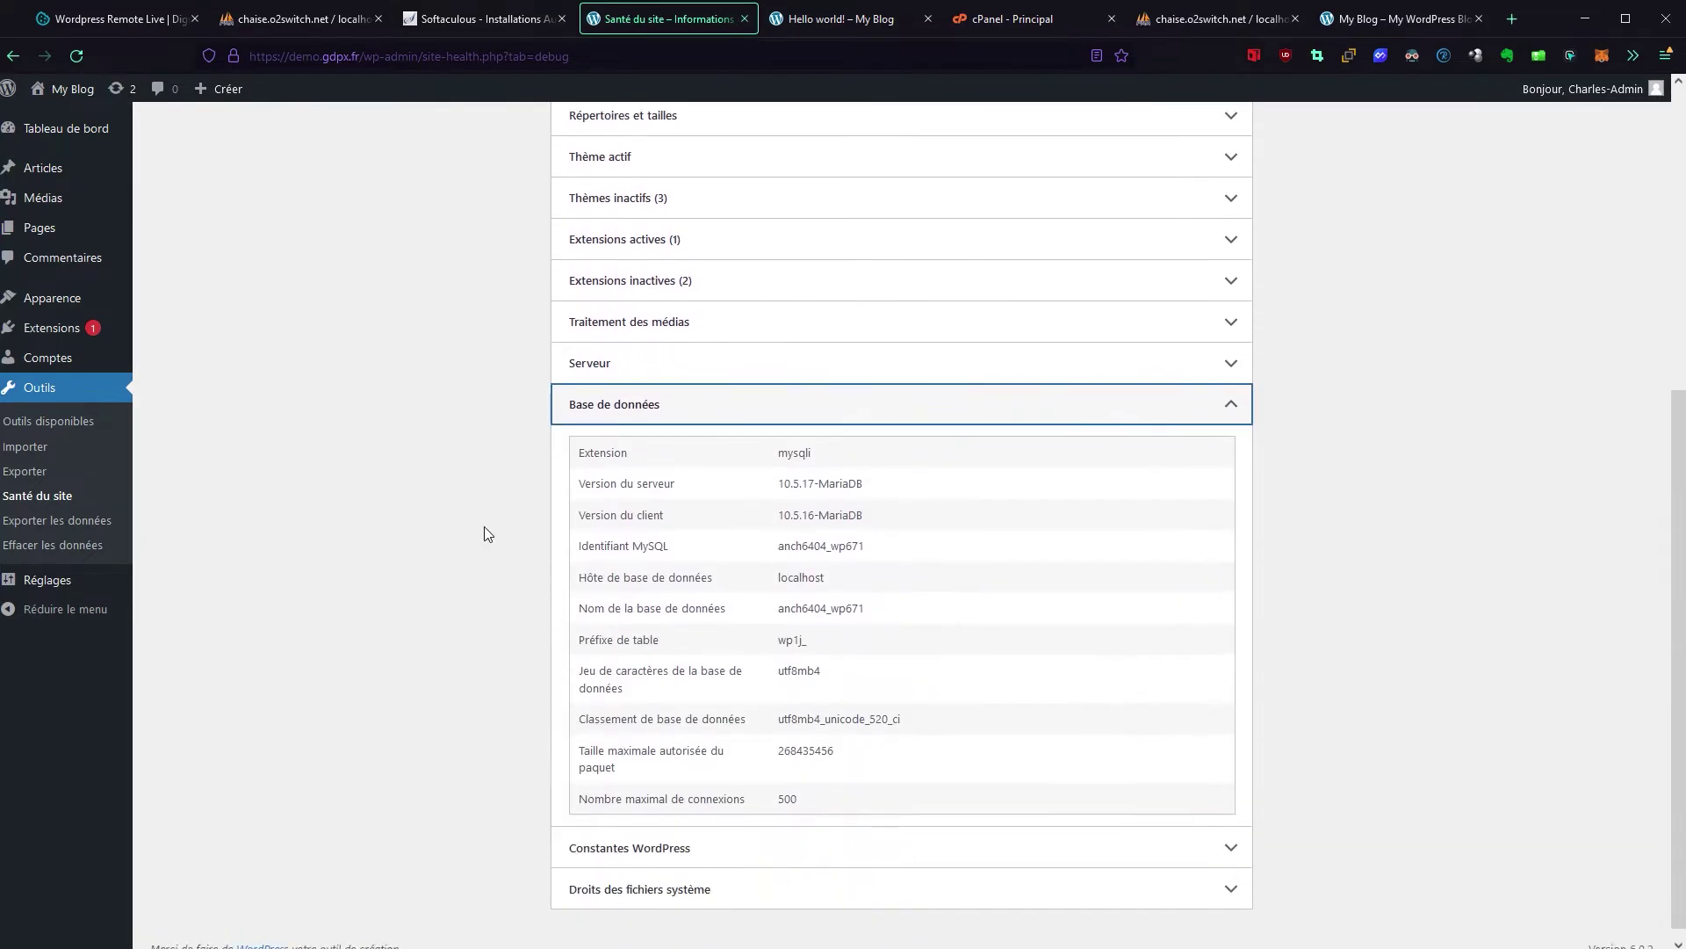
left_click_drag(573, 590, 910, 624)
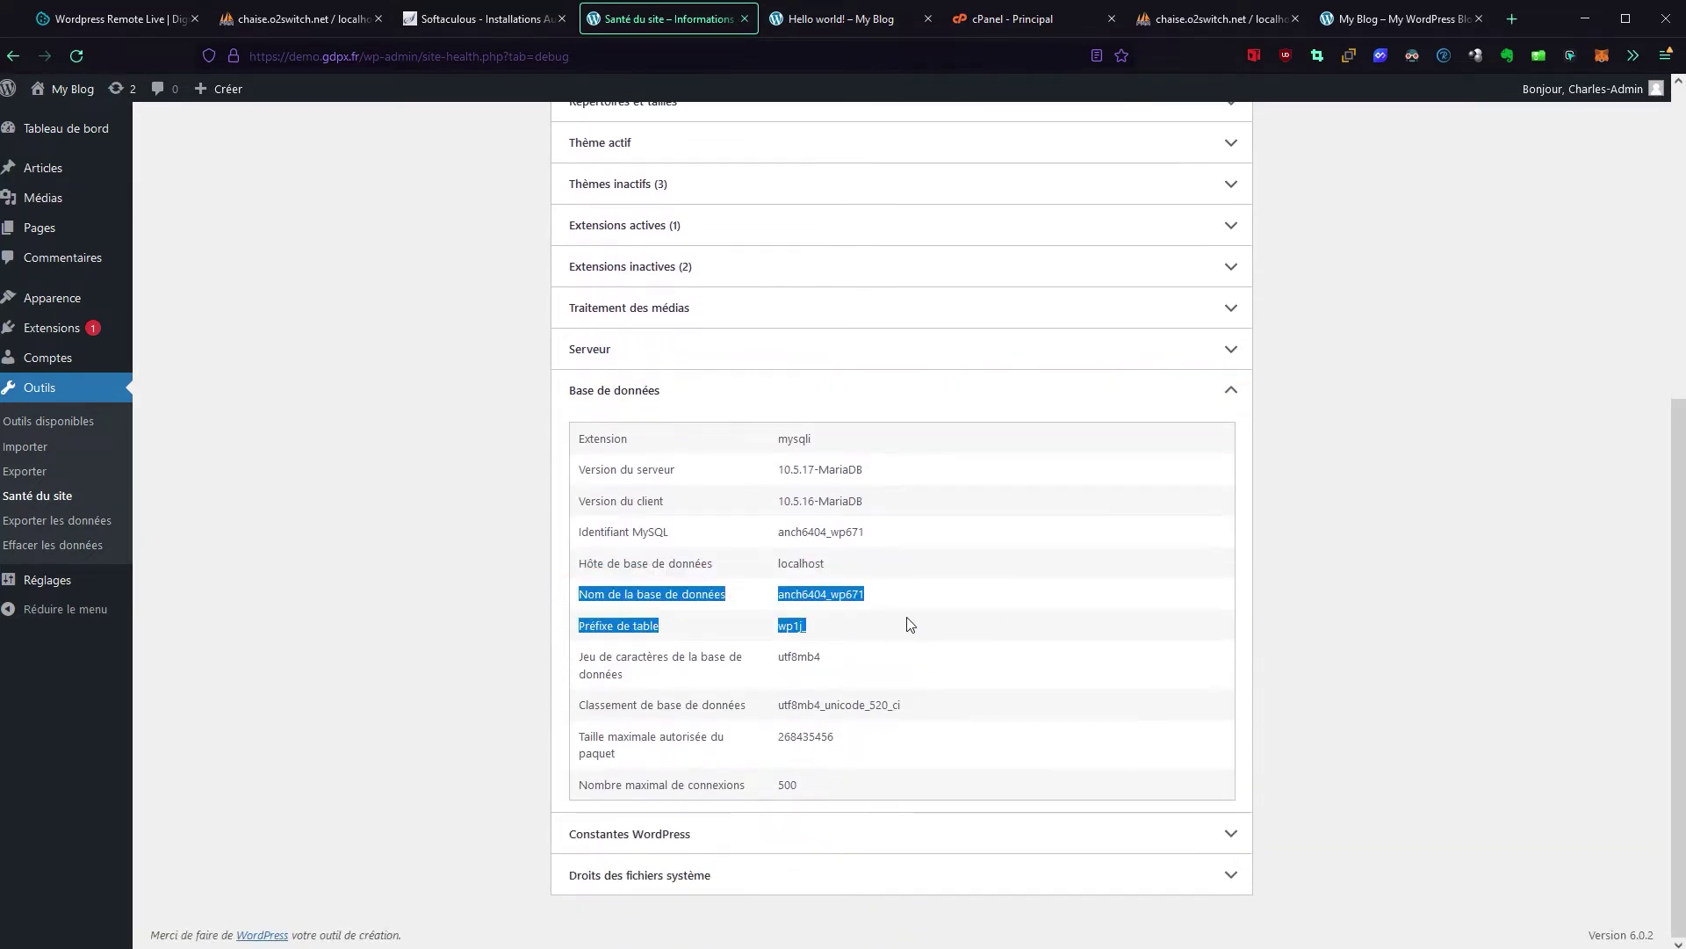
left_click(891, 601)
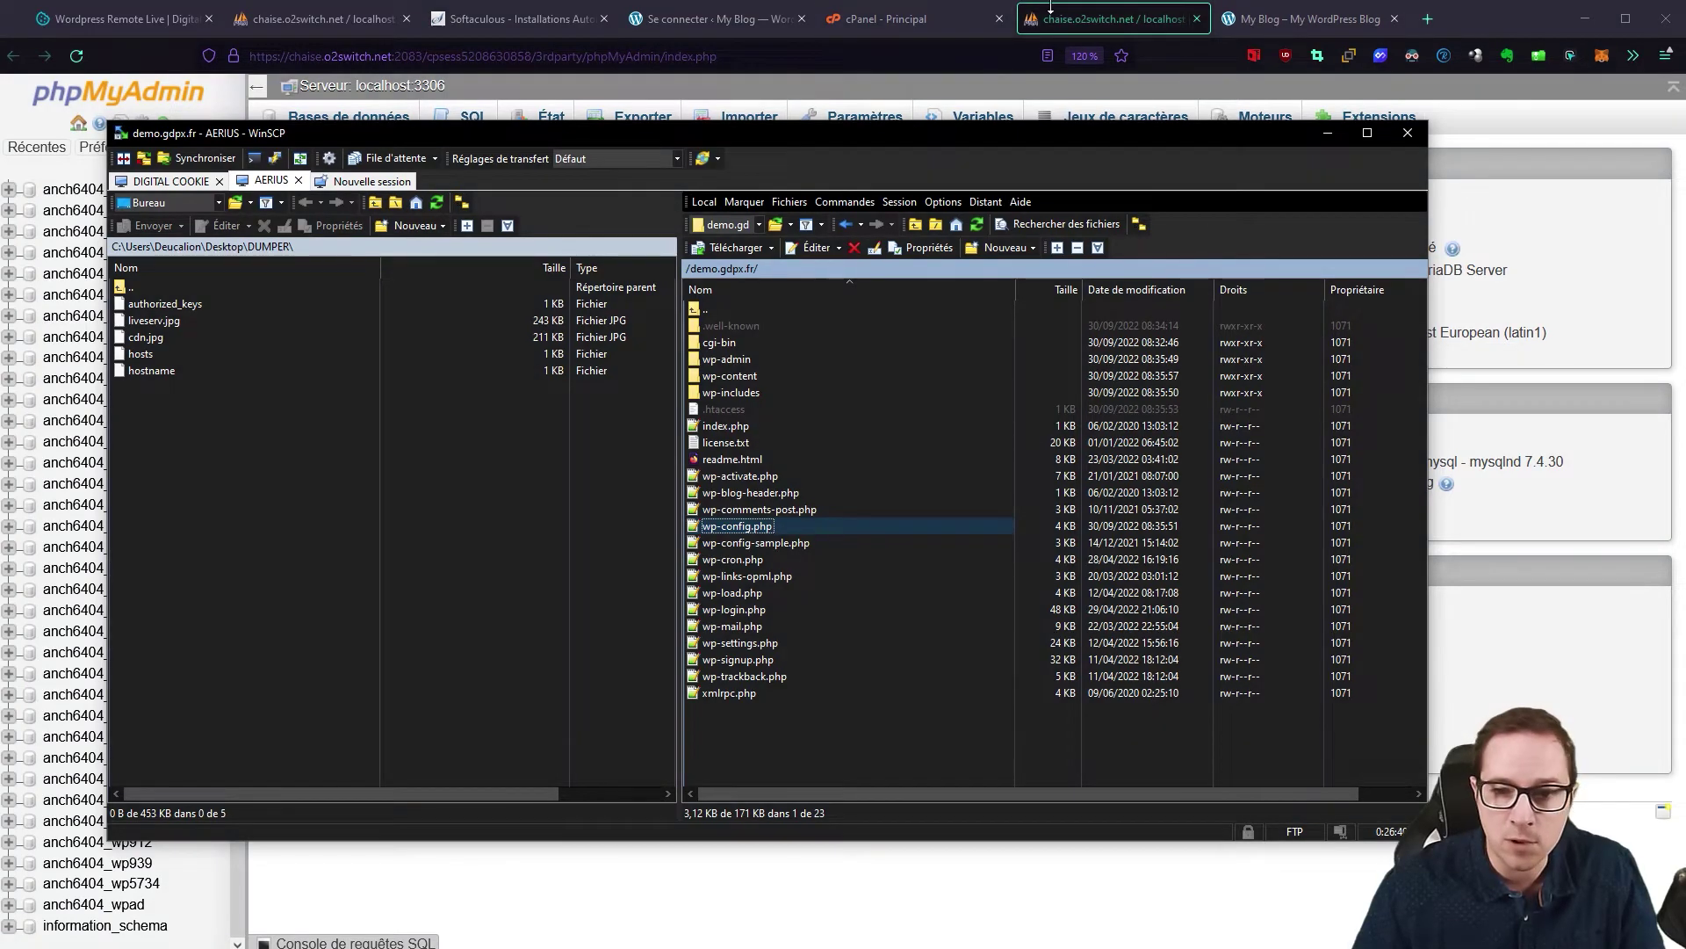
Step: Bring phpMyAdmin to the front and open the anch6404_wp671 database
left_click(1077, 16)
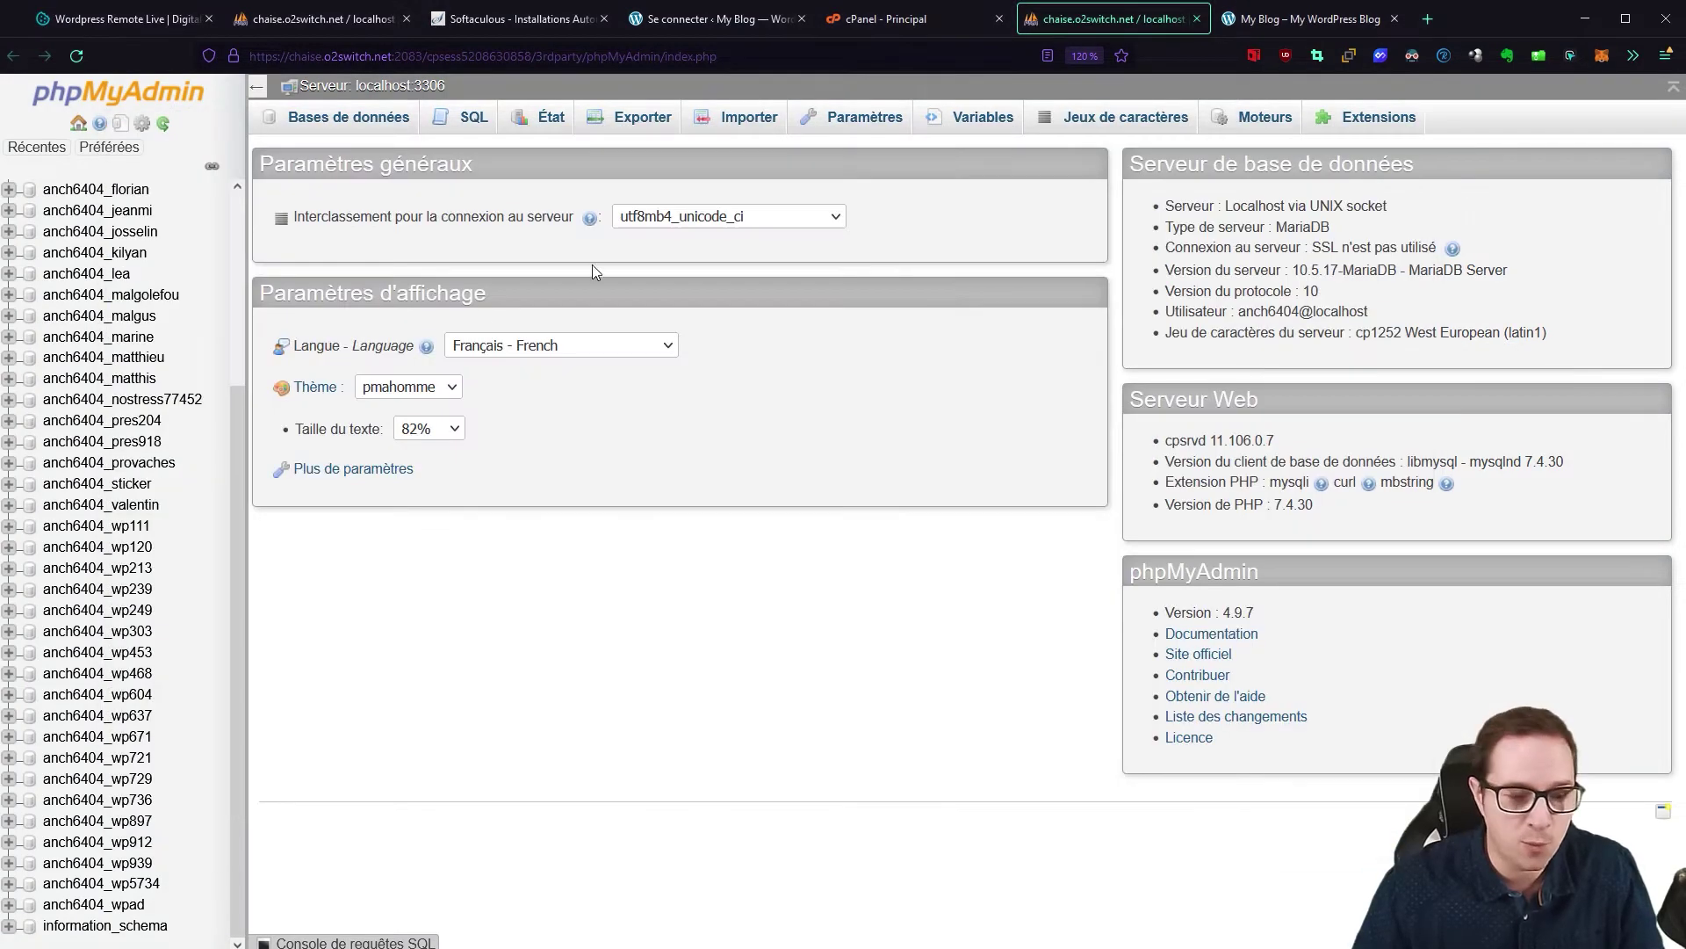
left_click(105, 738)
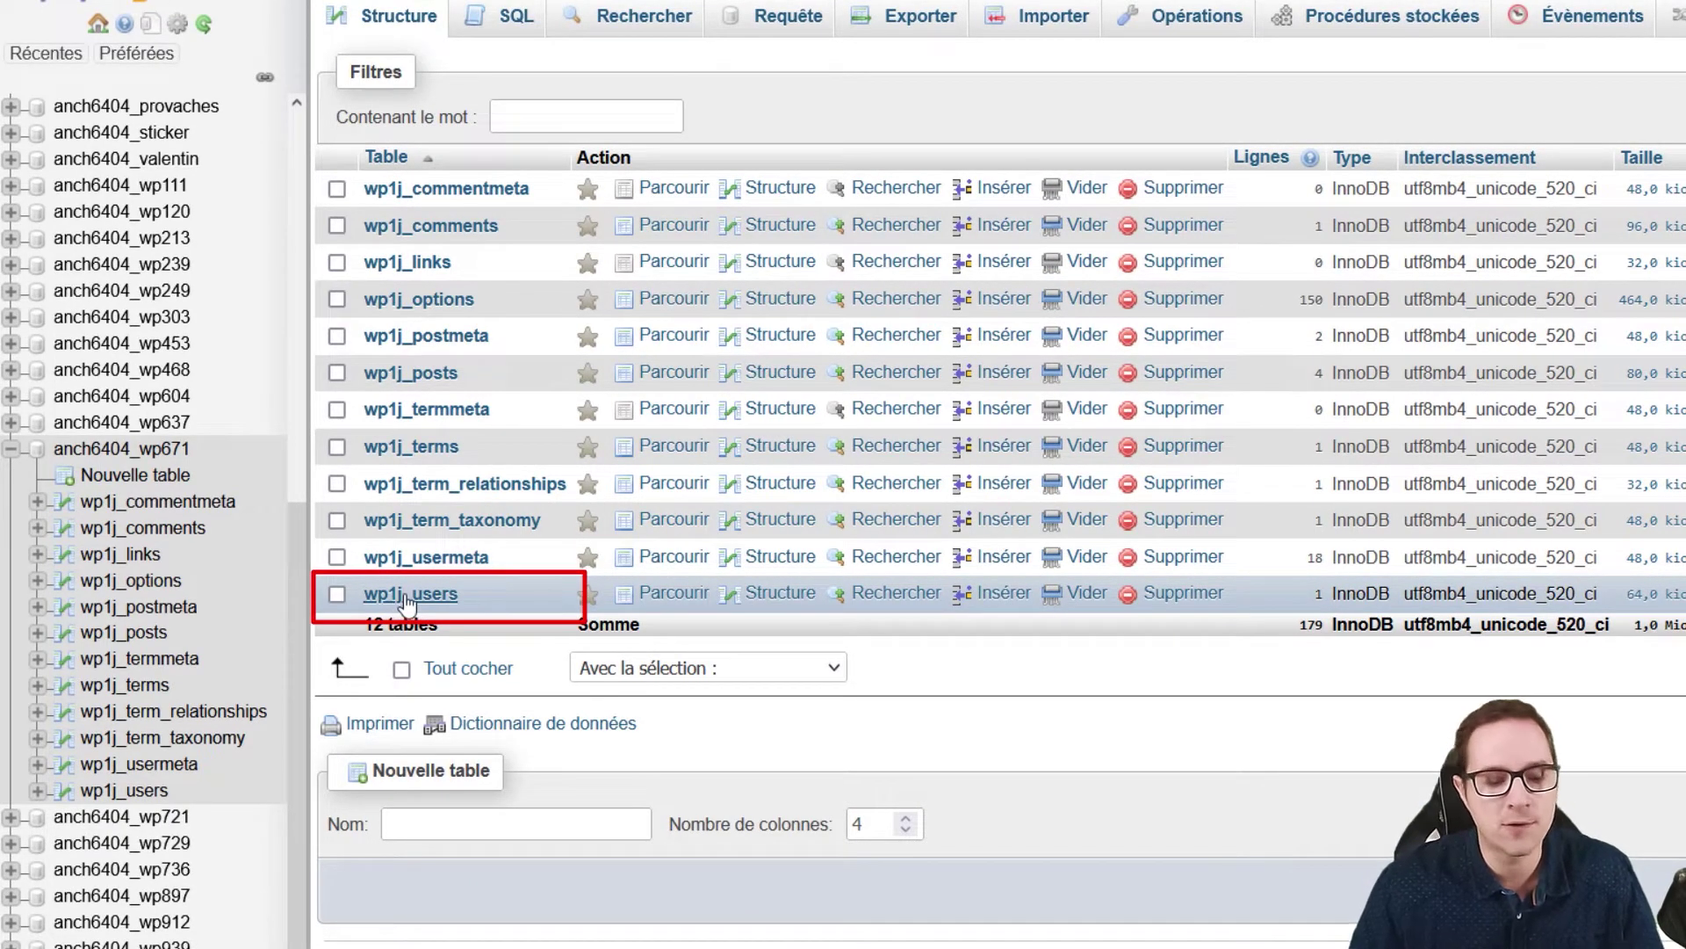
Step: Browse the wp1j_users table and edit its single user row, ID 1
left_click(422, 600)
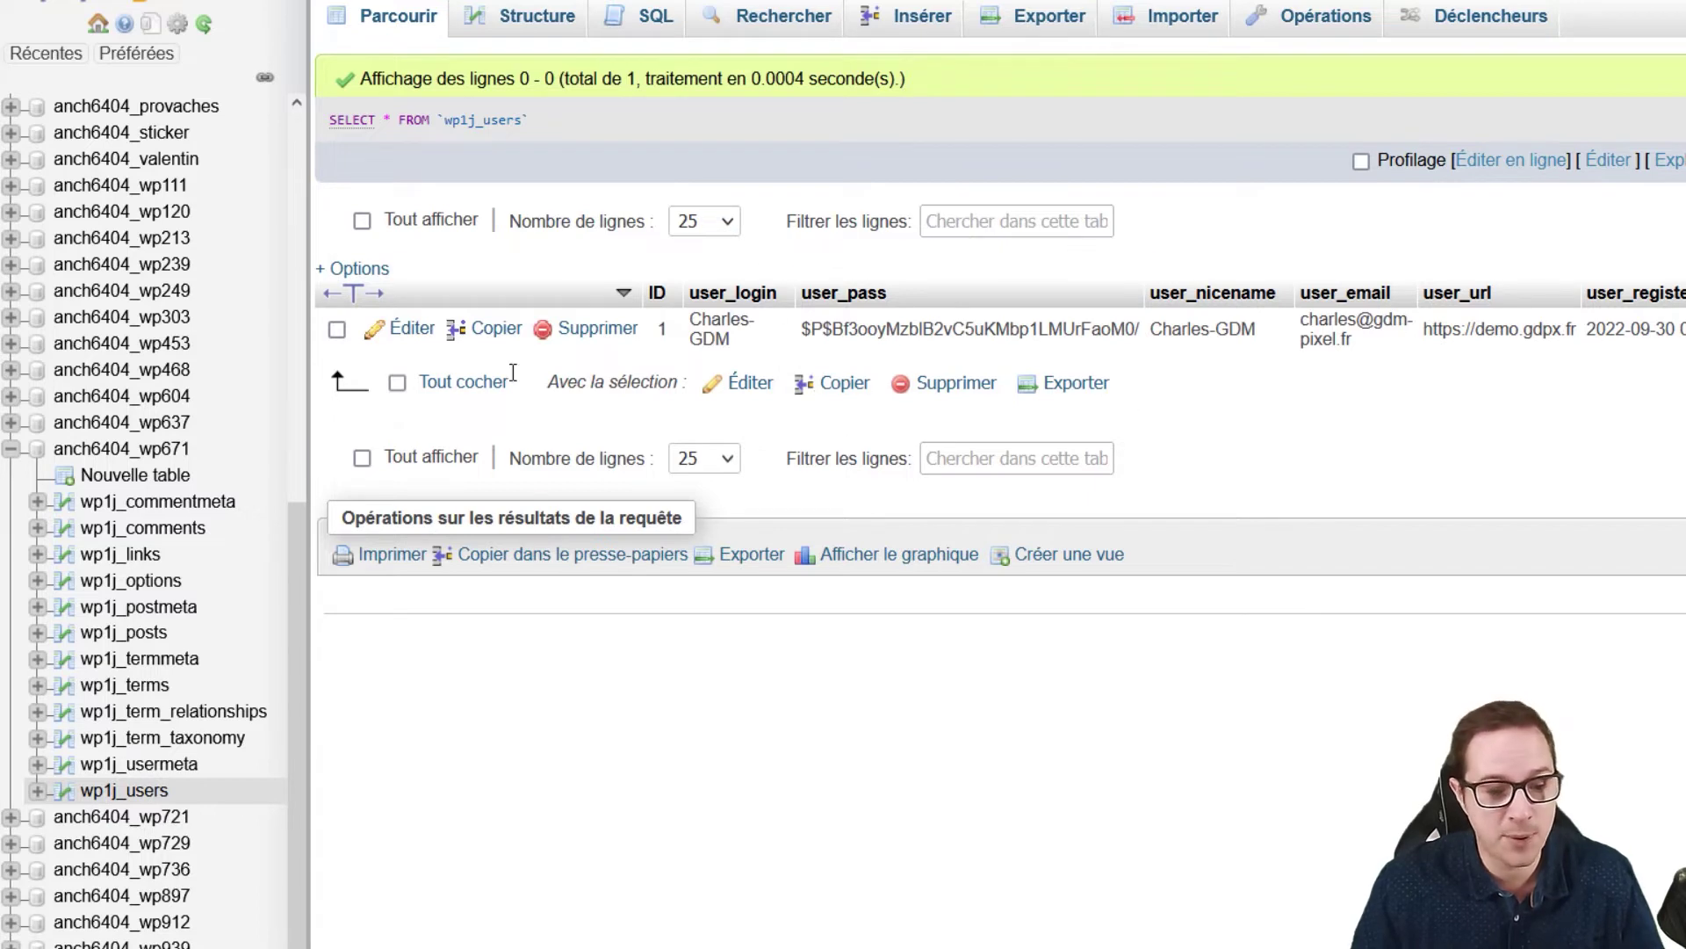
left_click(409, 329)
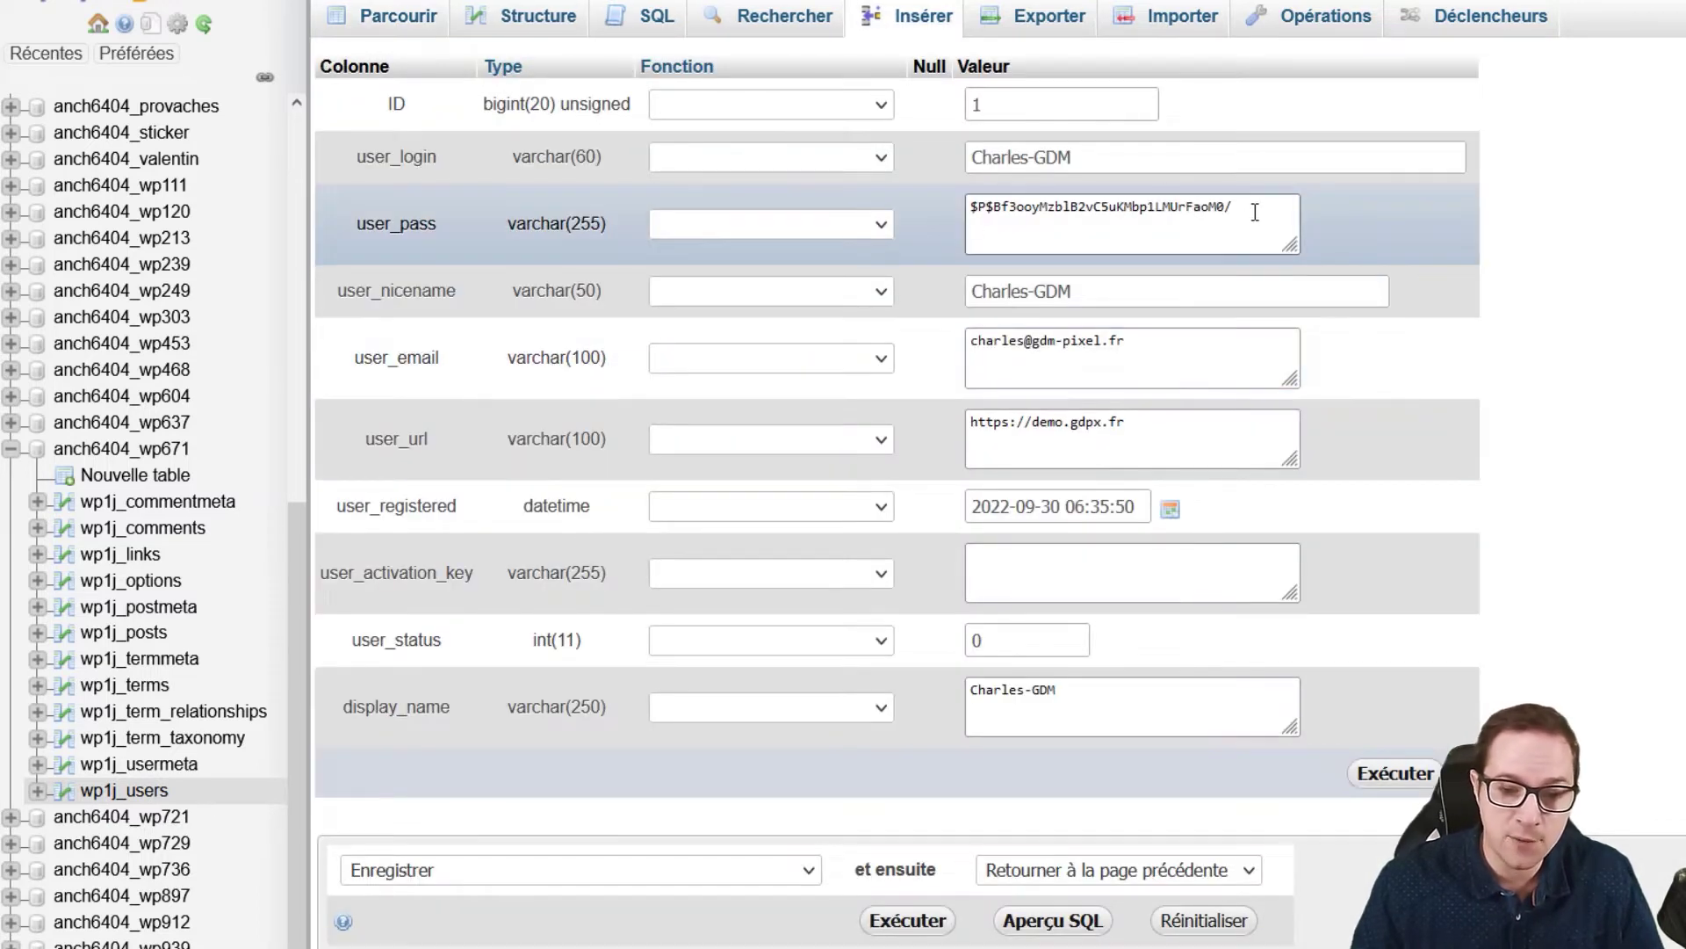
Step: Replace the existing user_pass hash with the new password
left_click_drag(1255, 212, 904, 195)
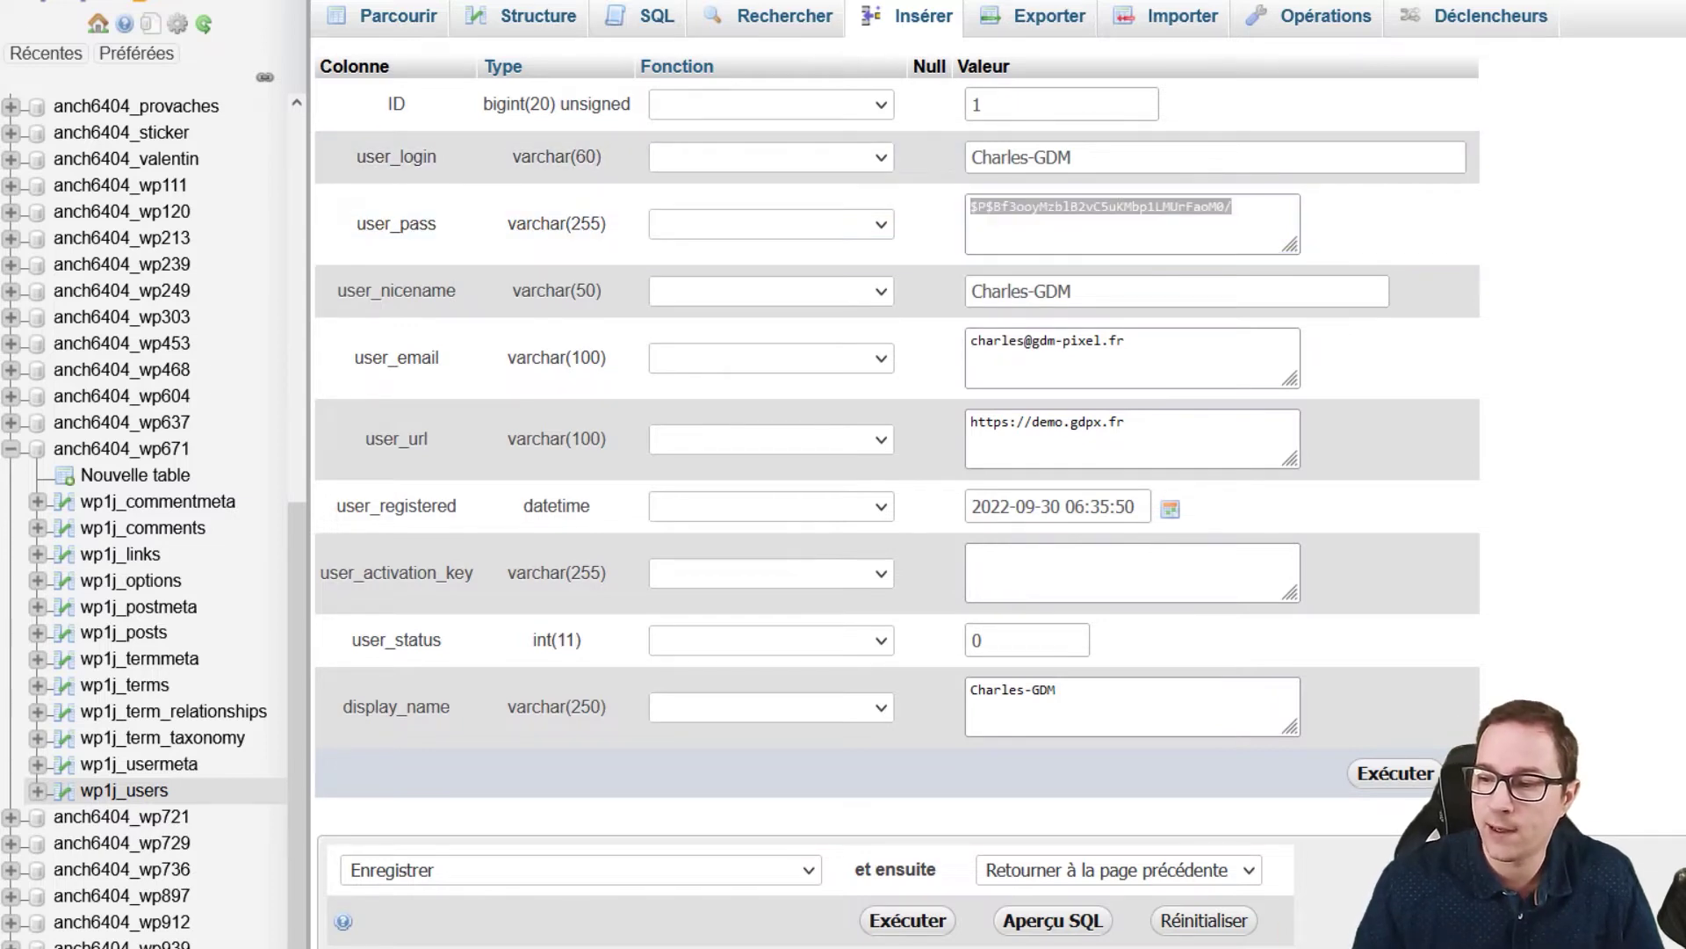
left_click(1252, 220)
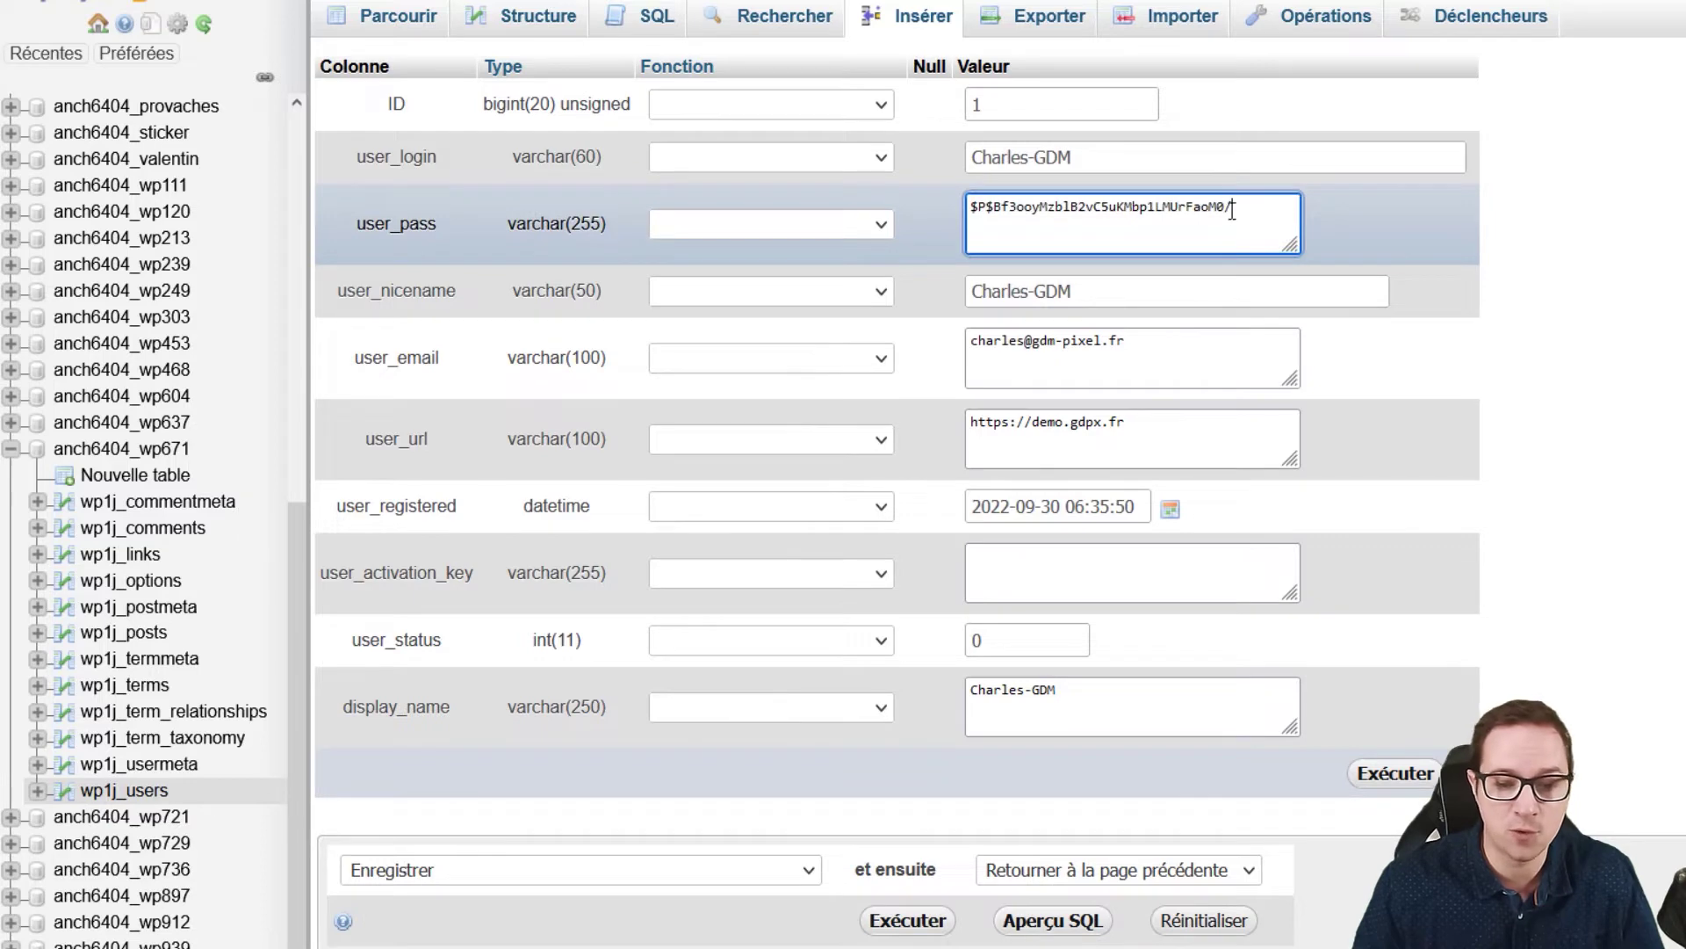
left_click_drag(1232, 212, 994, 182)
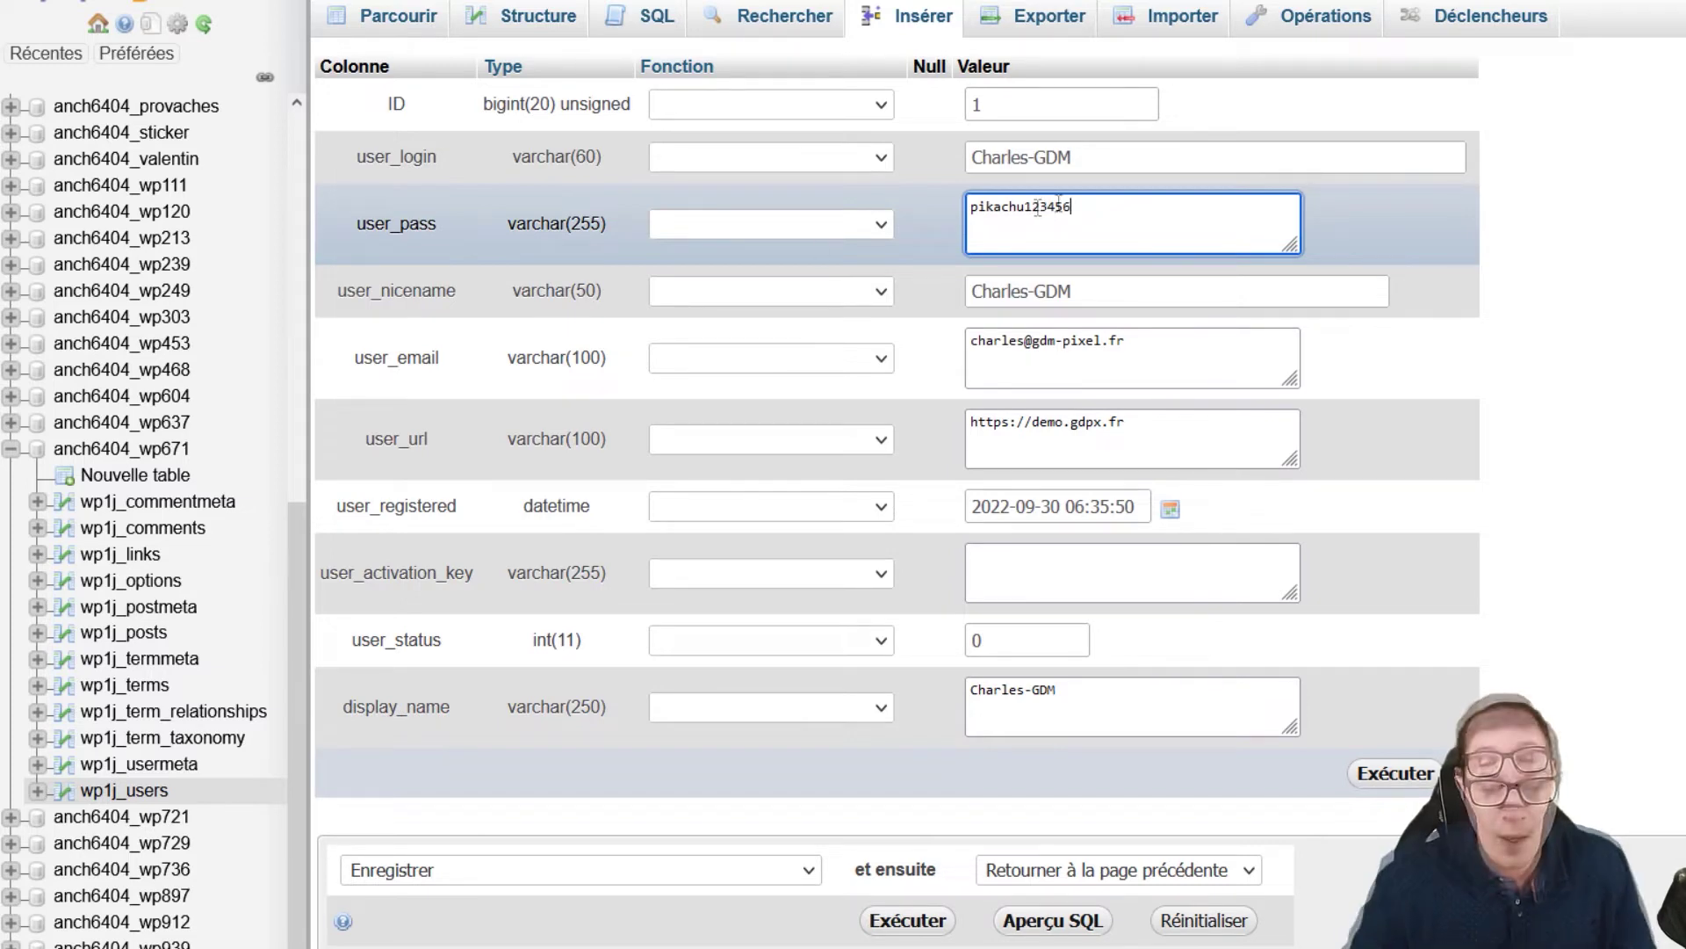
Step: Apply the MD5 function to the user_pass value and save the record
left_click_drag(1089, 206, 949, 194)
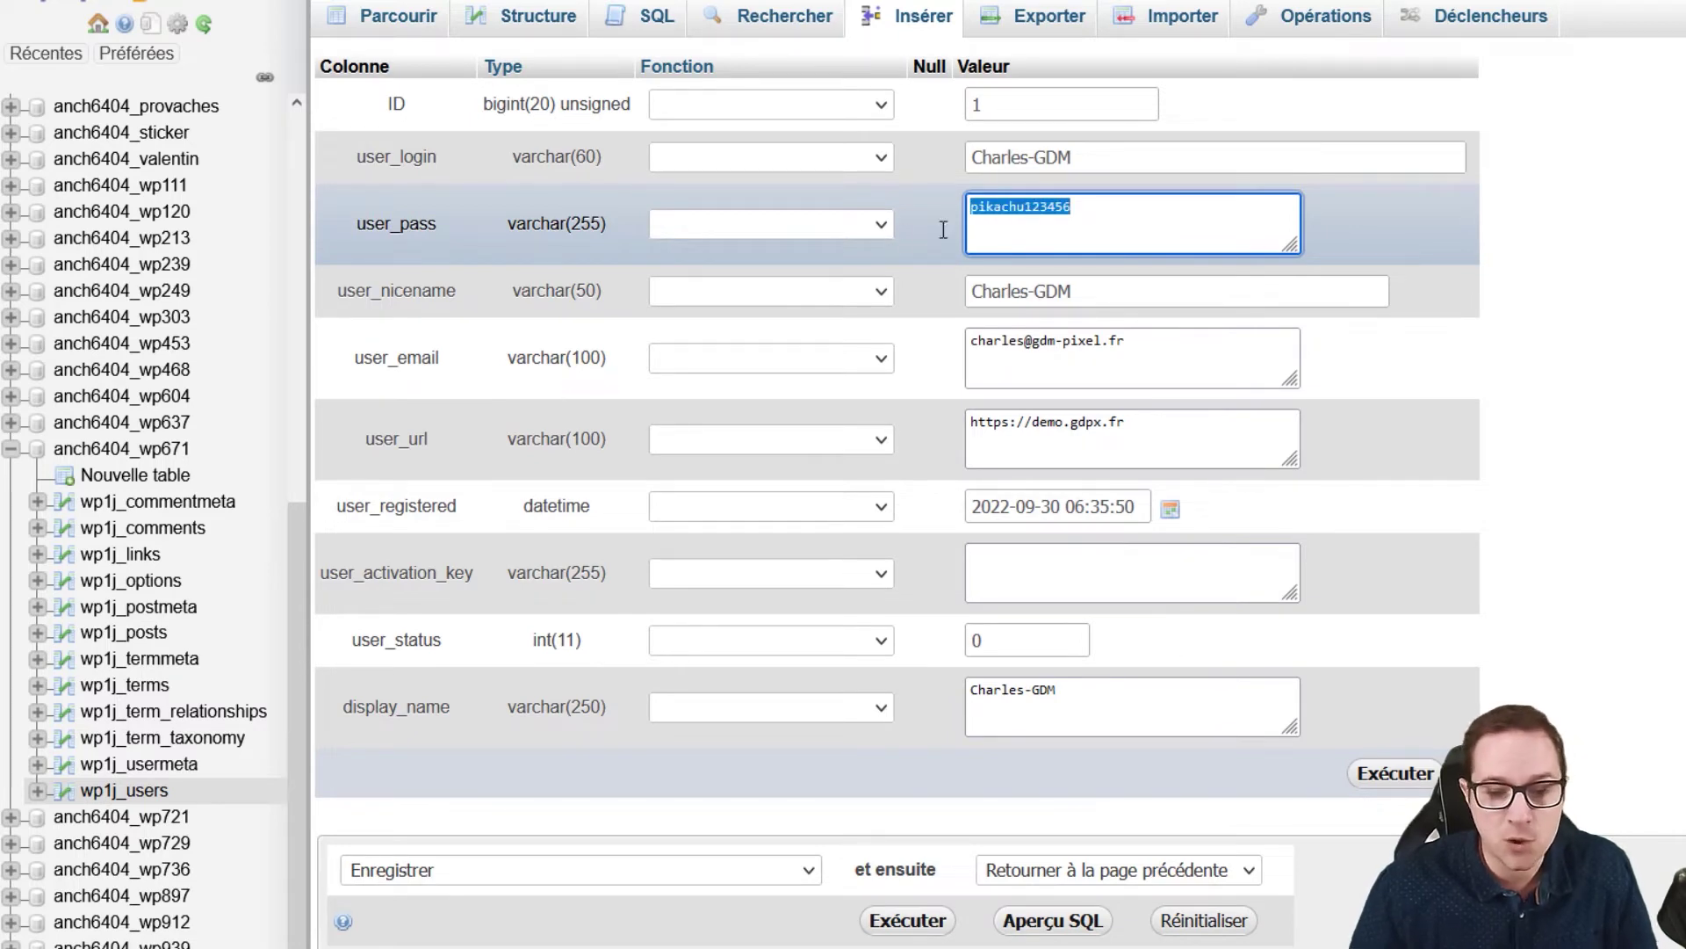
left_click(849, 226)
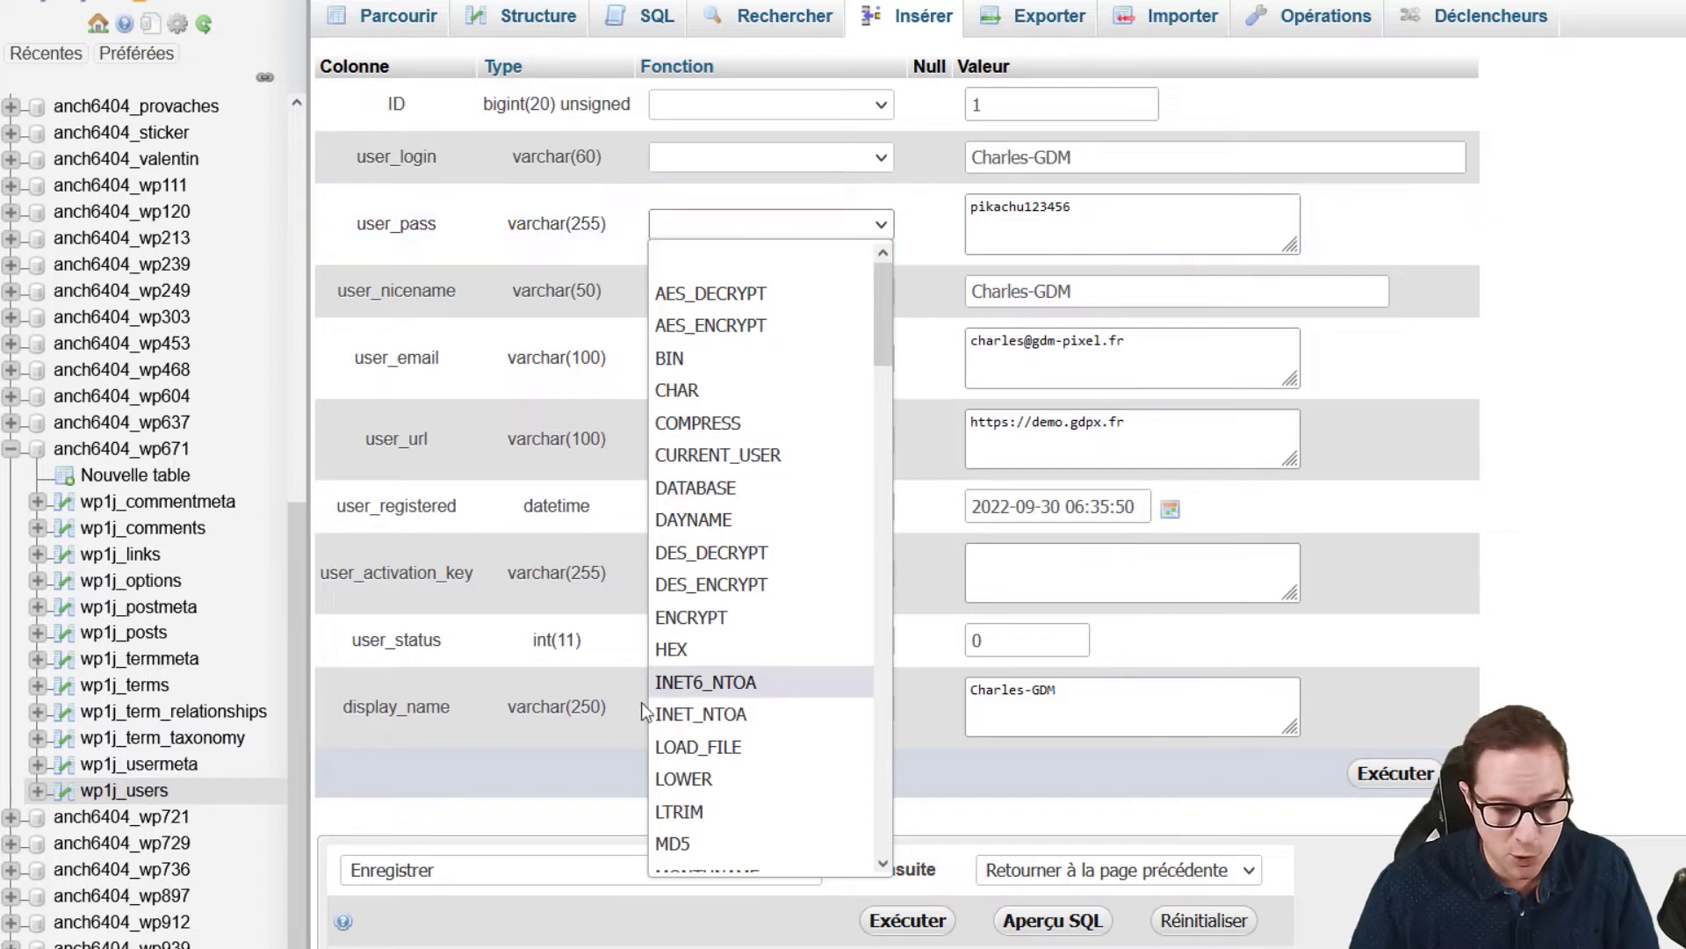
left_click(904, 218)
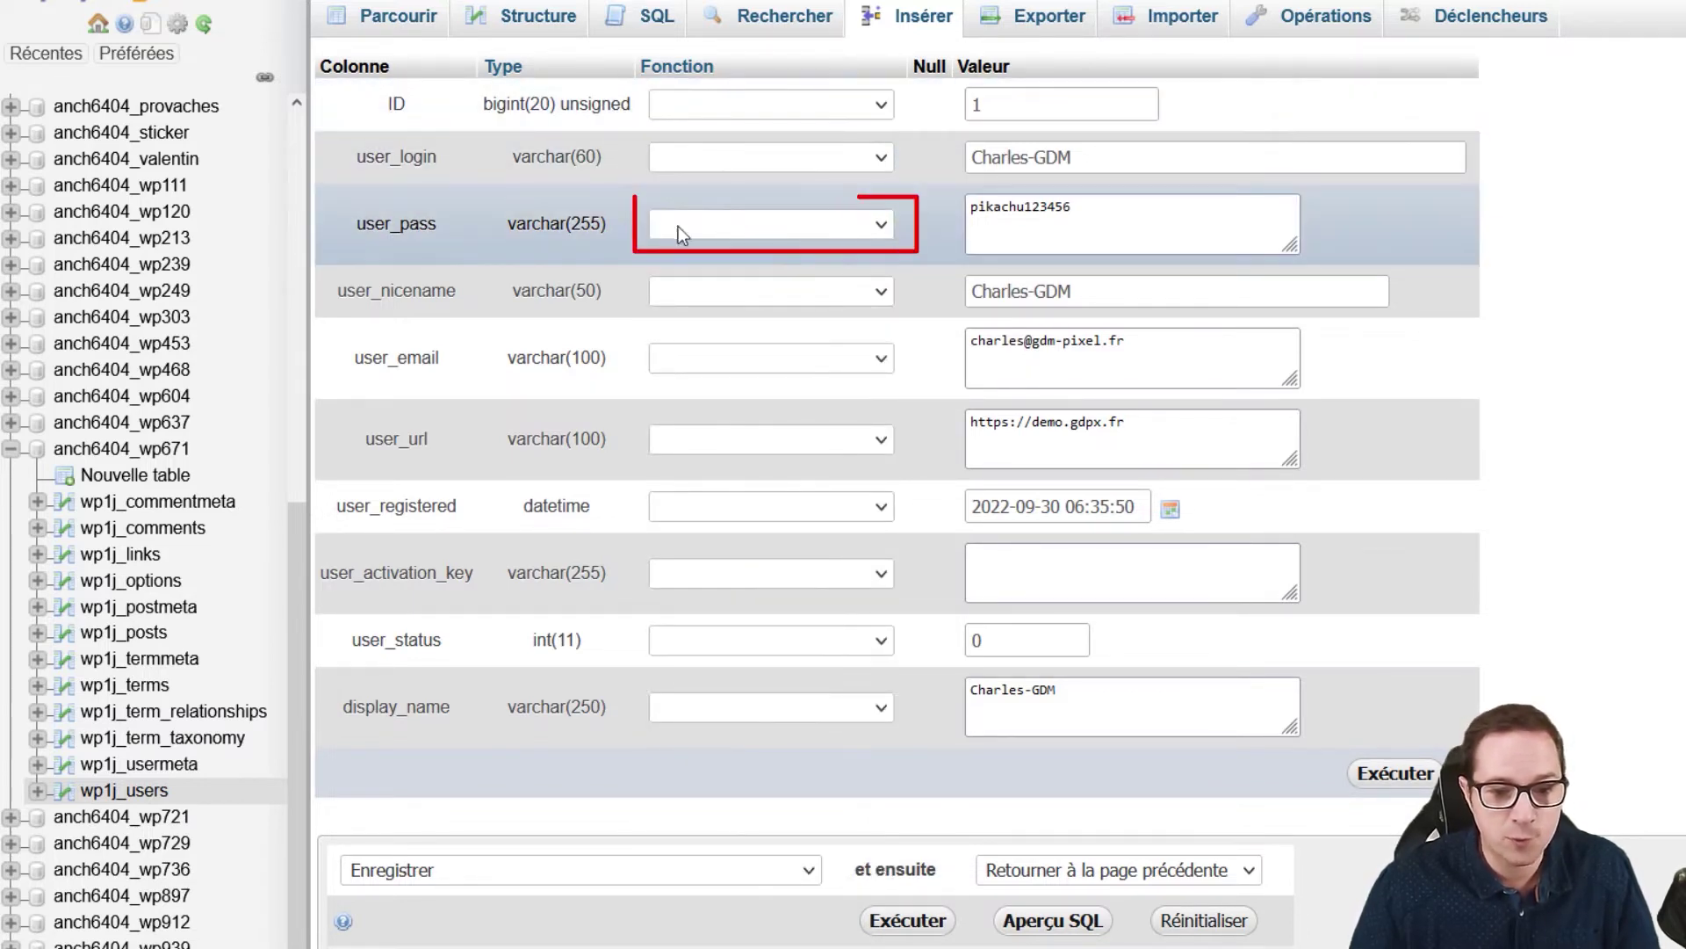
left_click(731, 224)
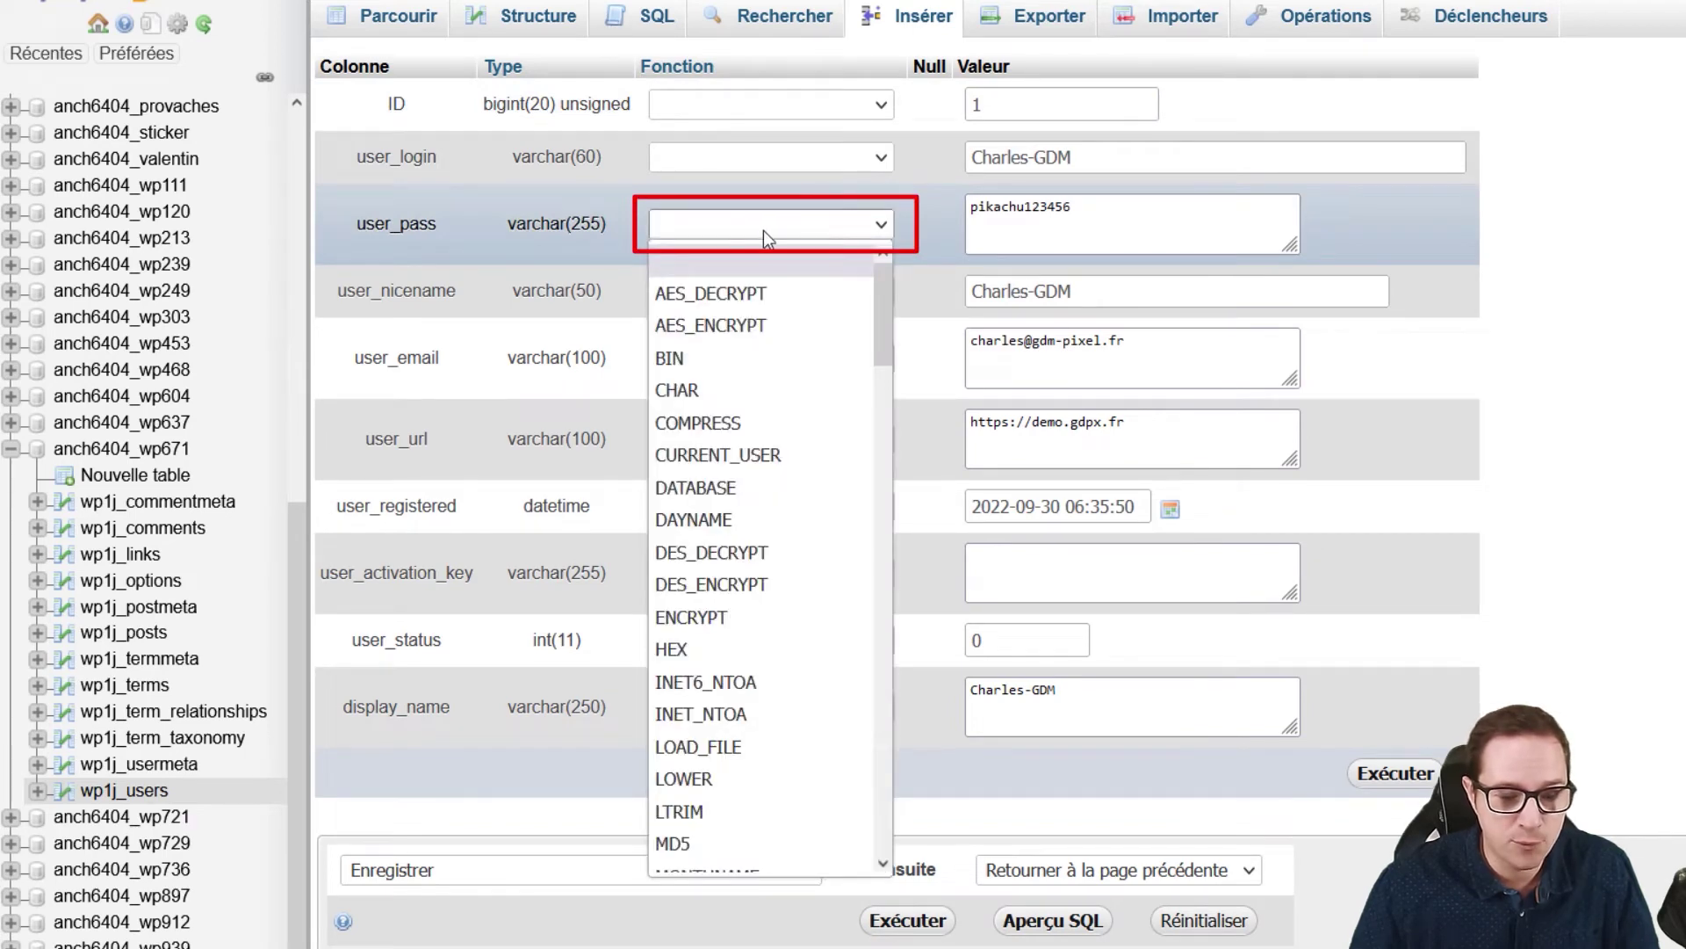
left_click(692, 845)
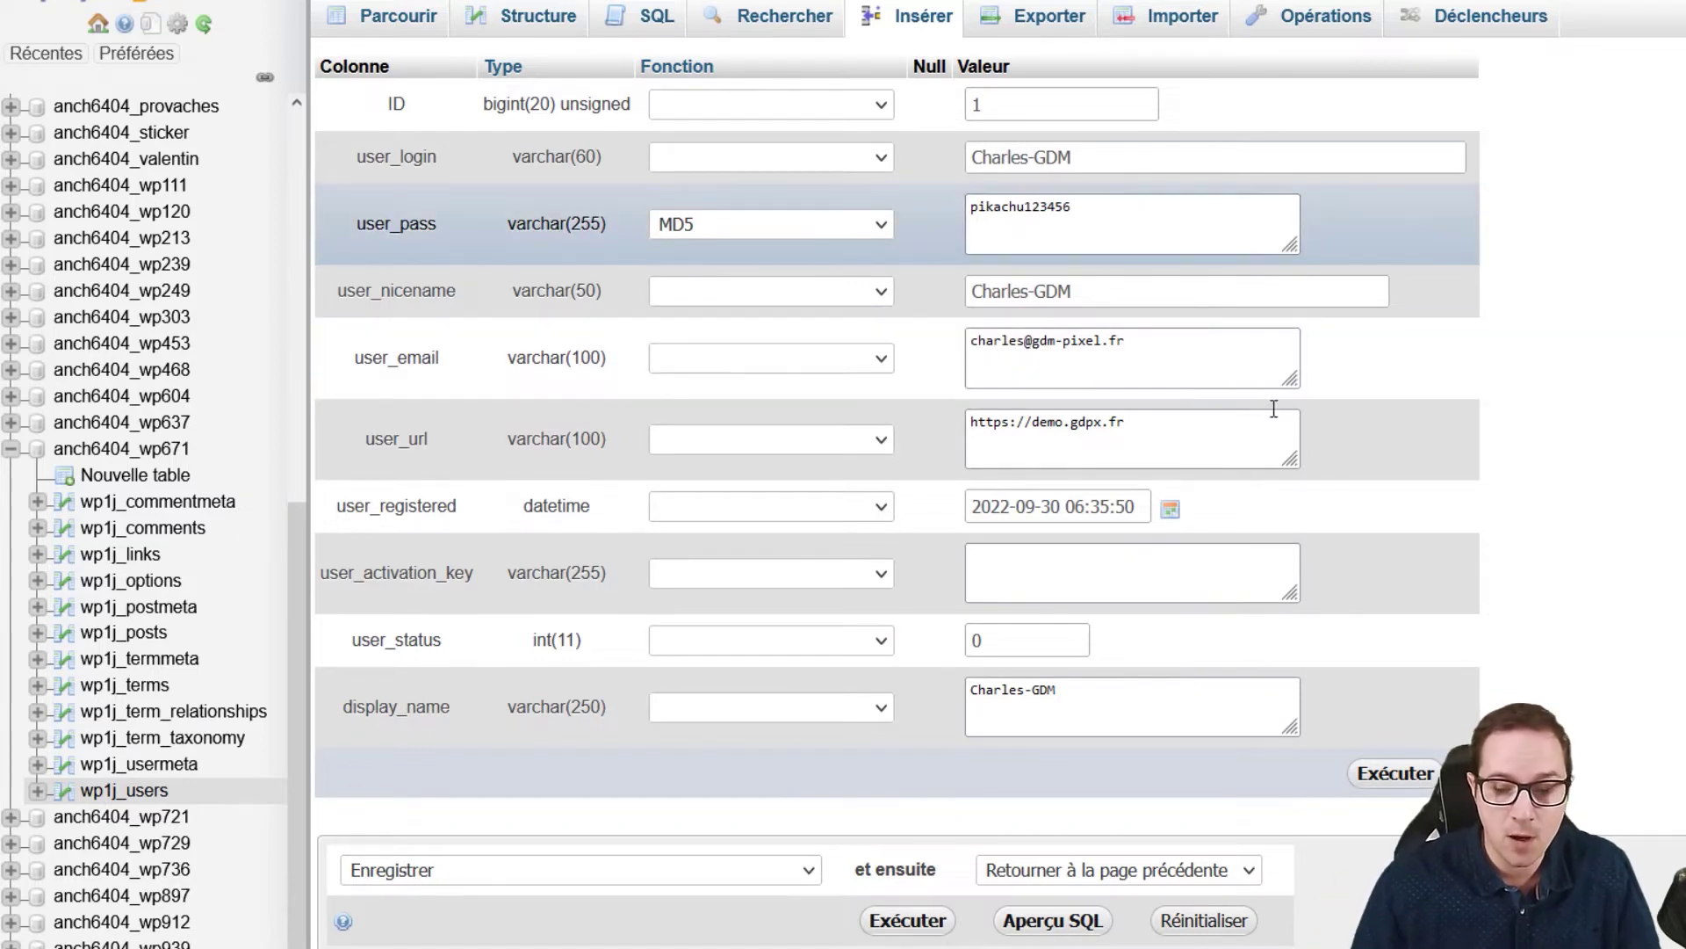
left_click(1395, 775)
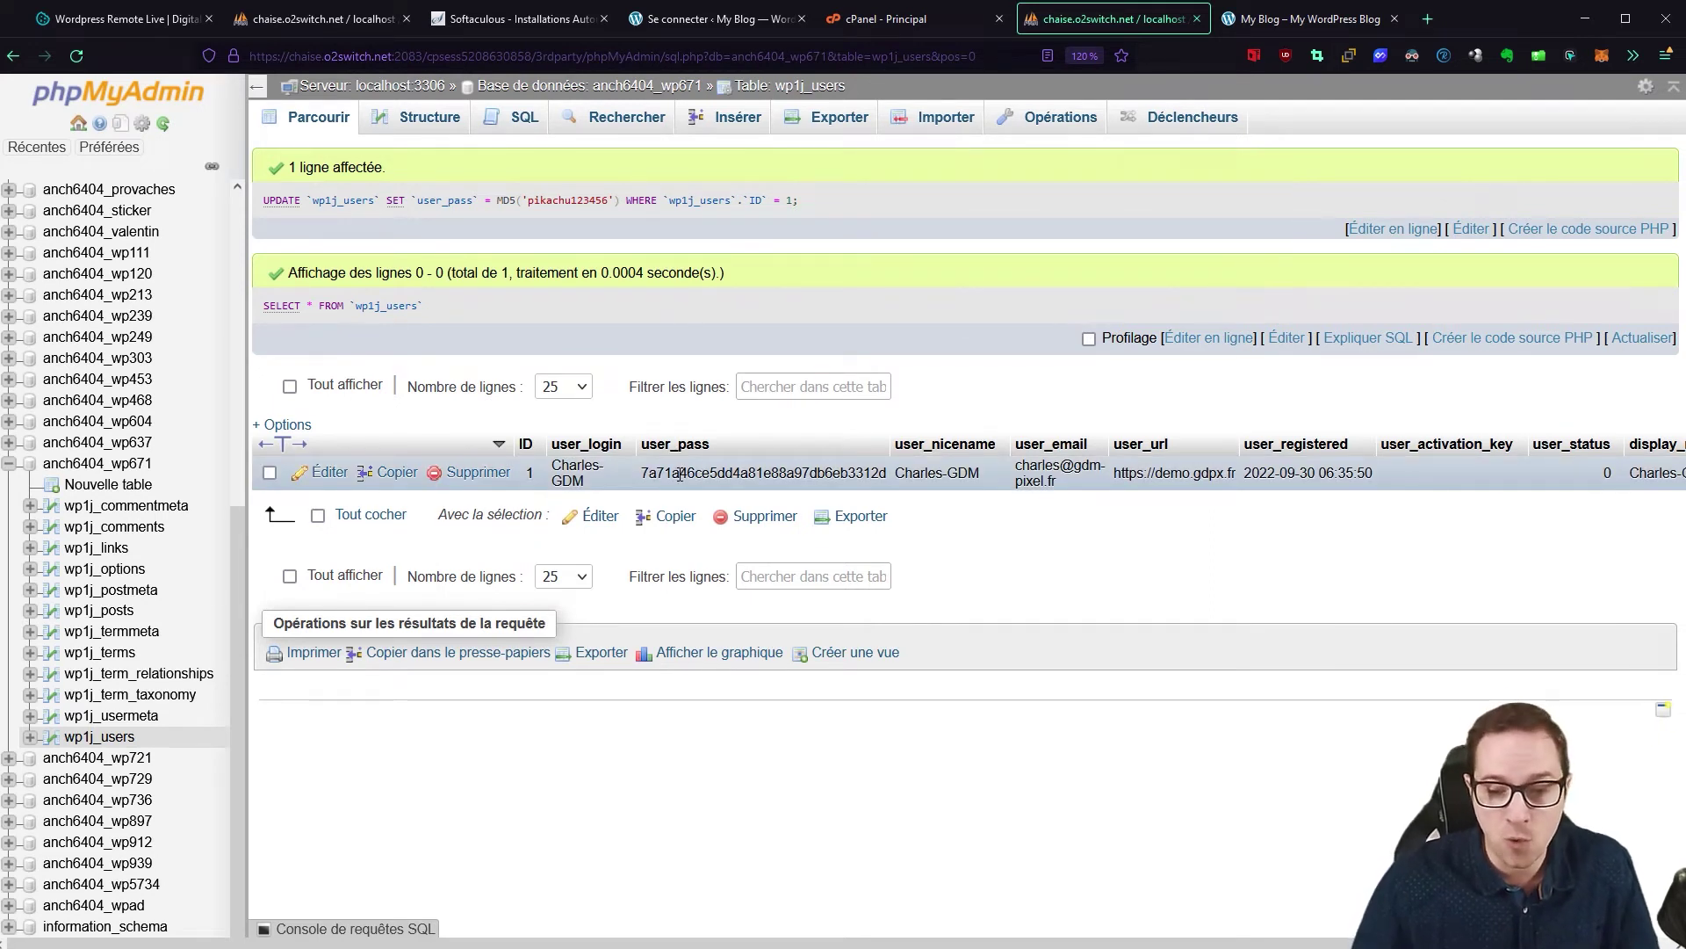
Step: Reopen the user record, then return to the 'Se connecter ‹ My Blog' login tab
left_click(323, 474)
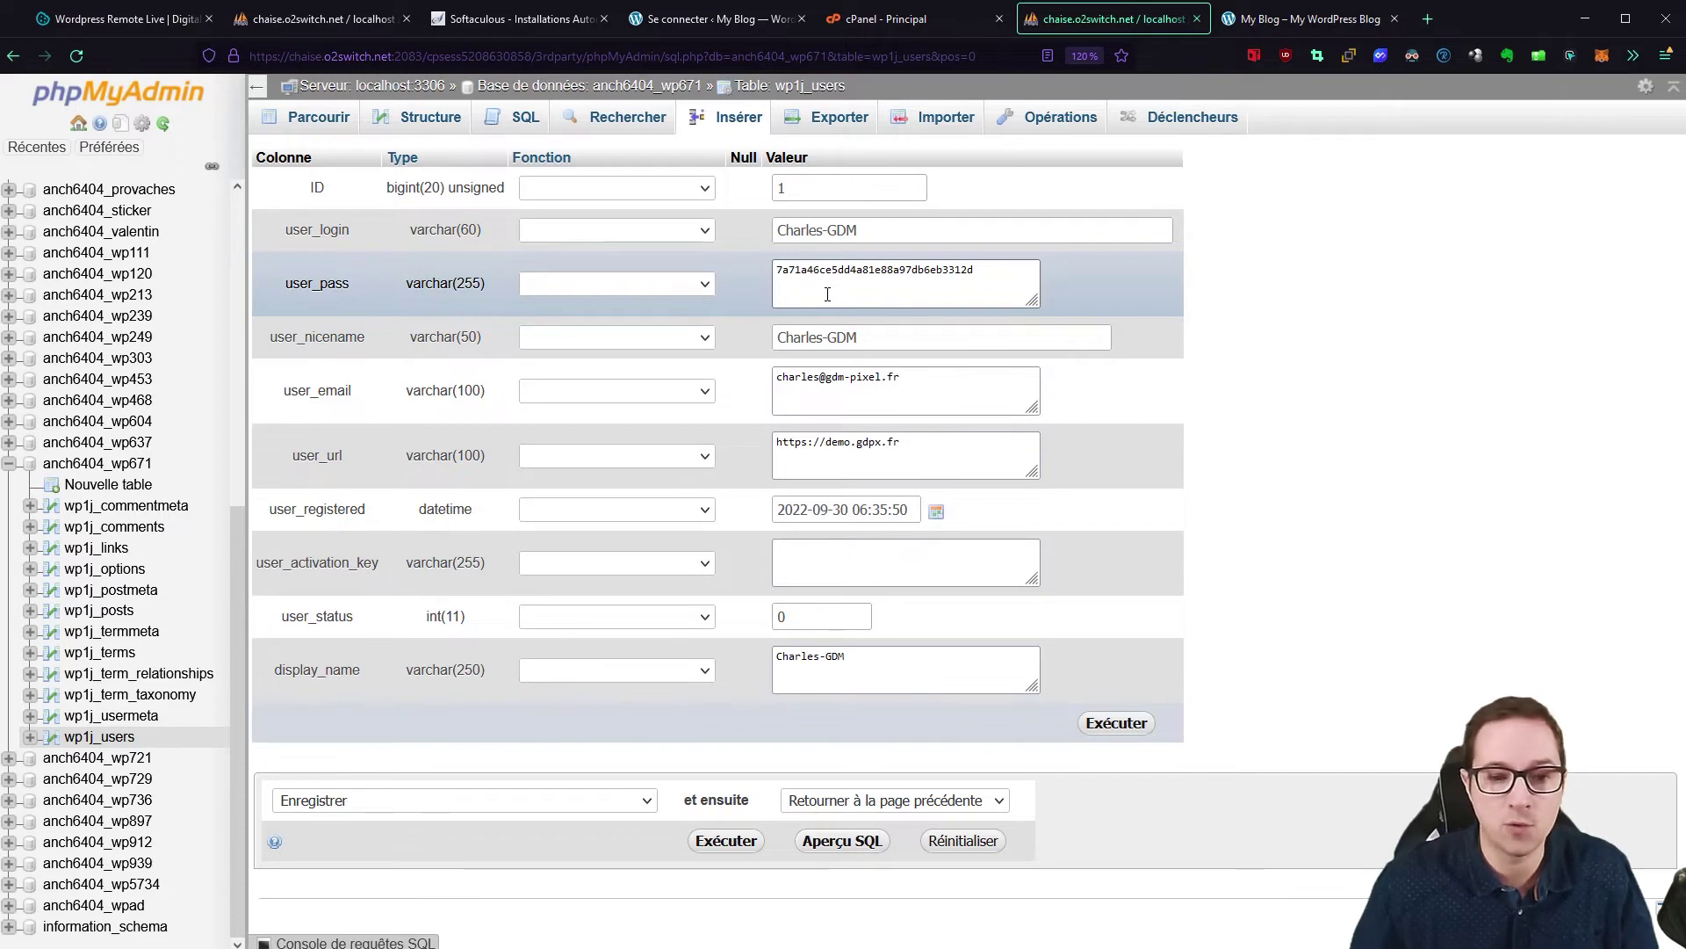
left_click(720, 11)
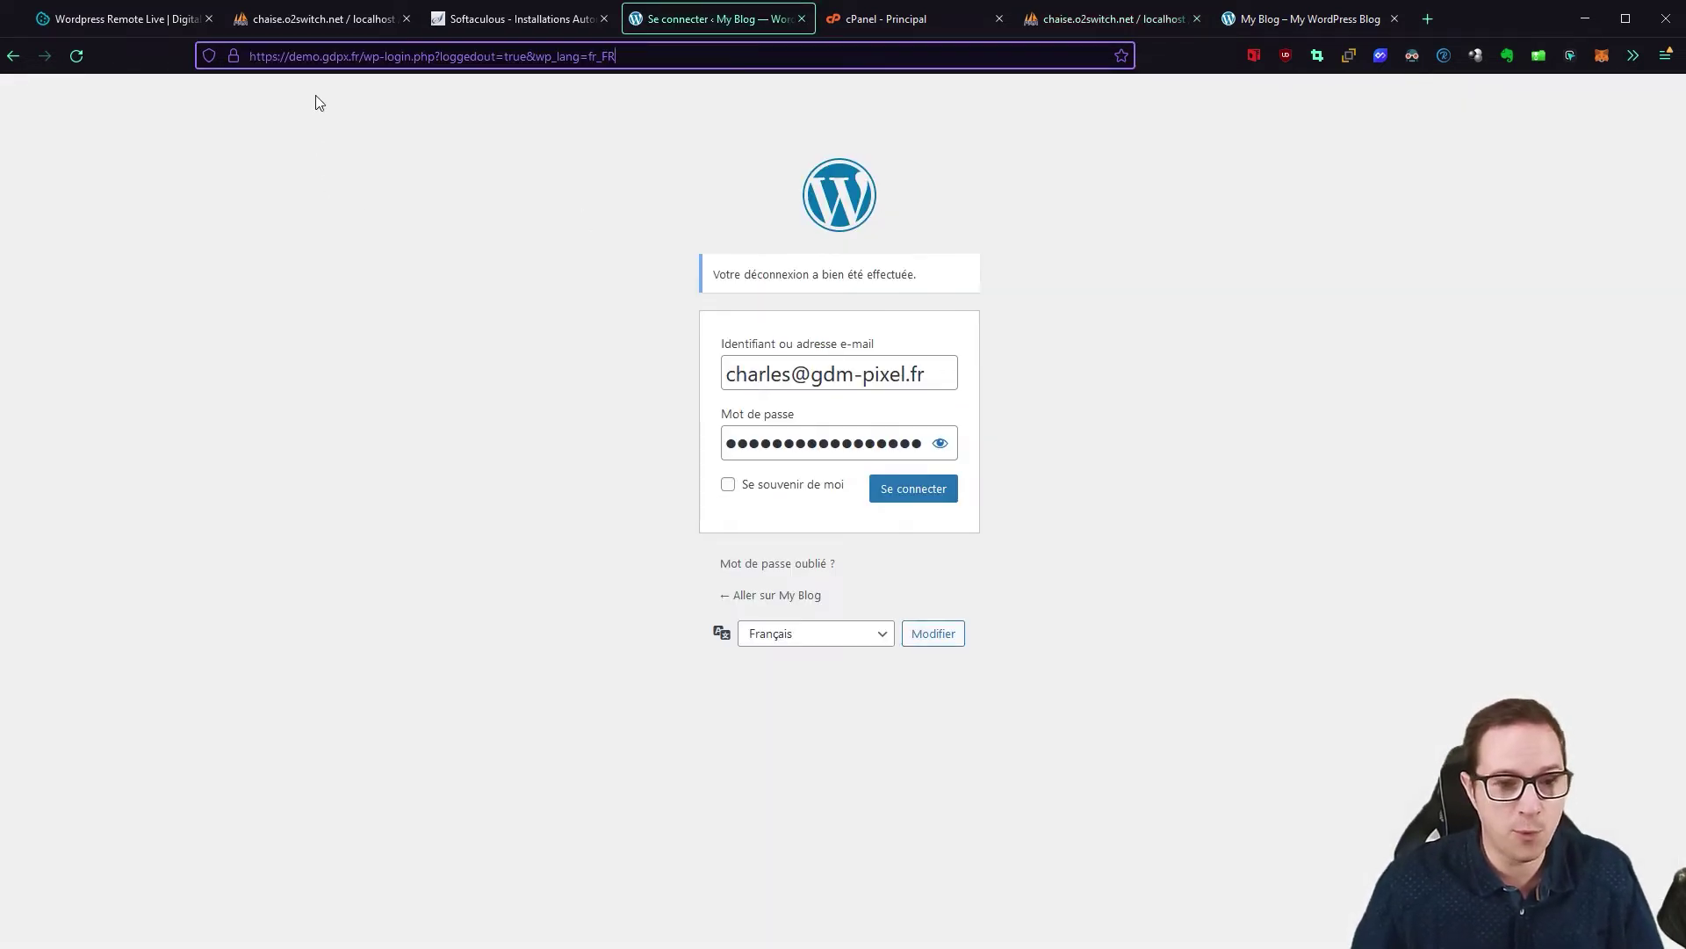
Step: Replace the Mot de passe field content with the new password and log in
left_click(834, 433)
key("ctrl+a")
type("***")
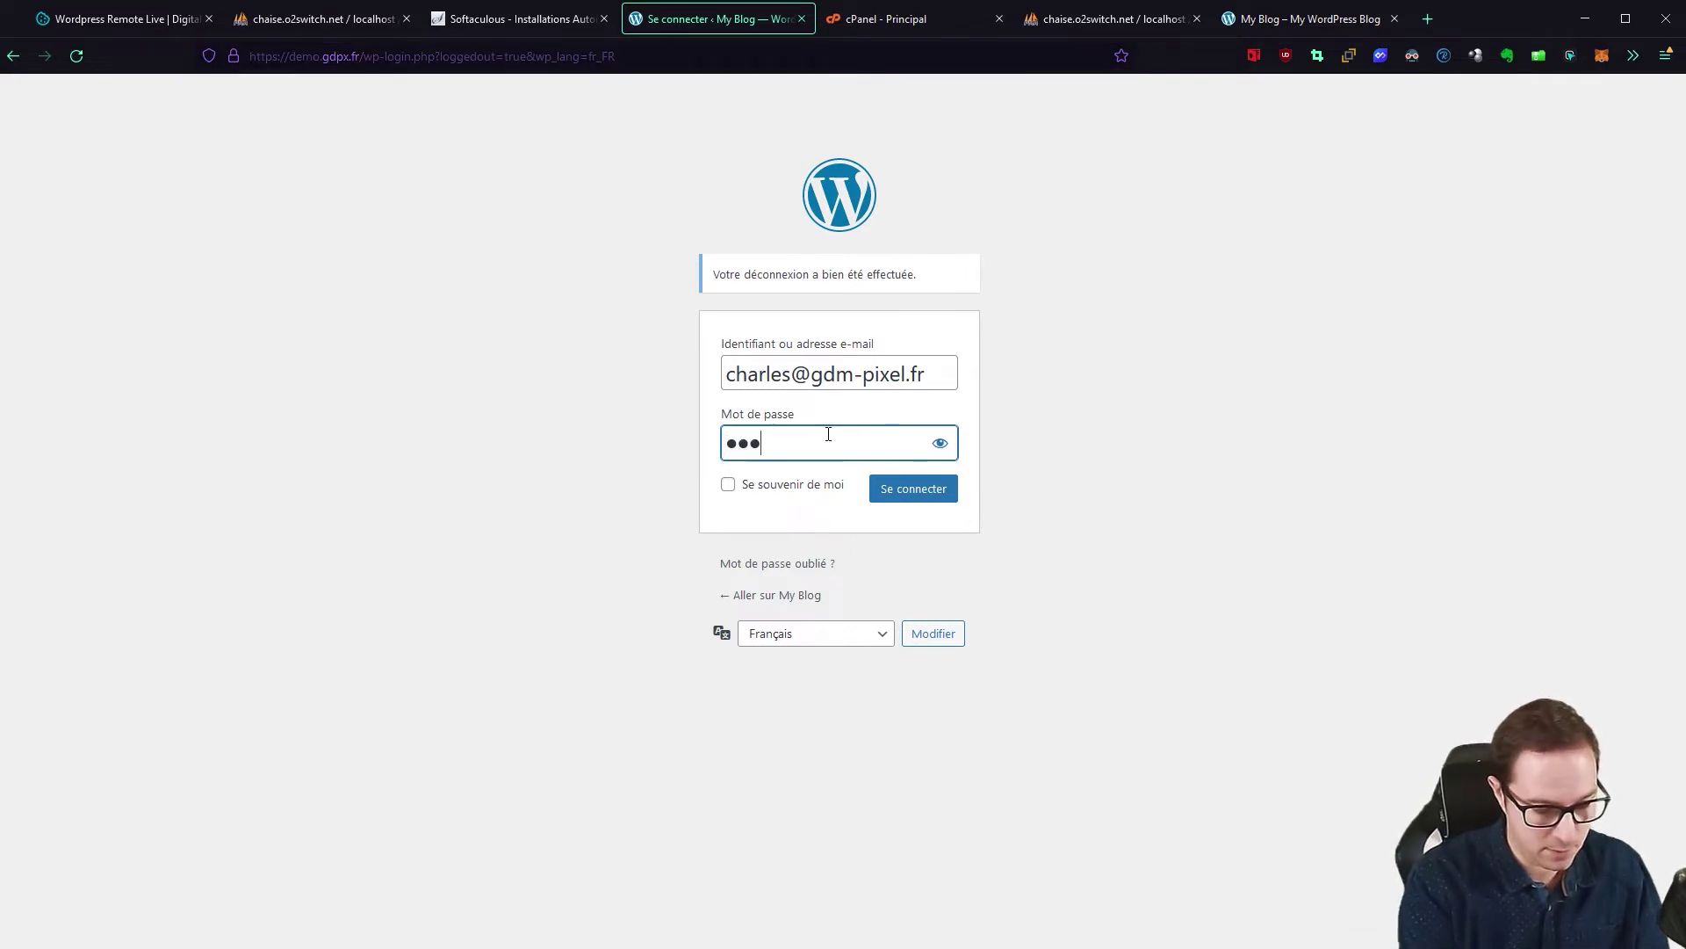
type("**********")
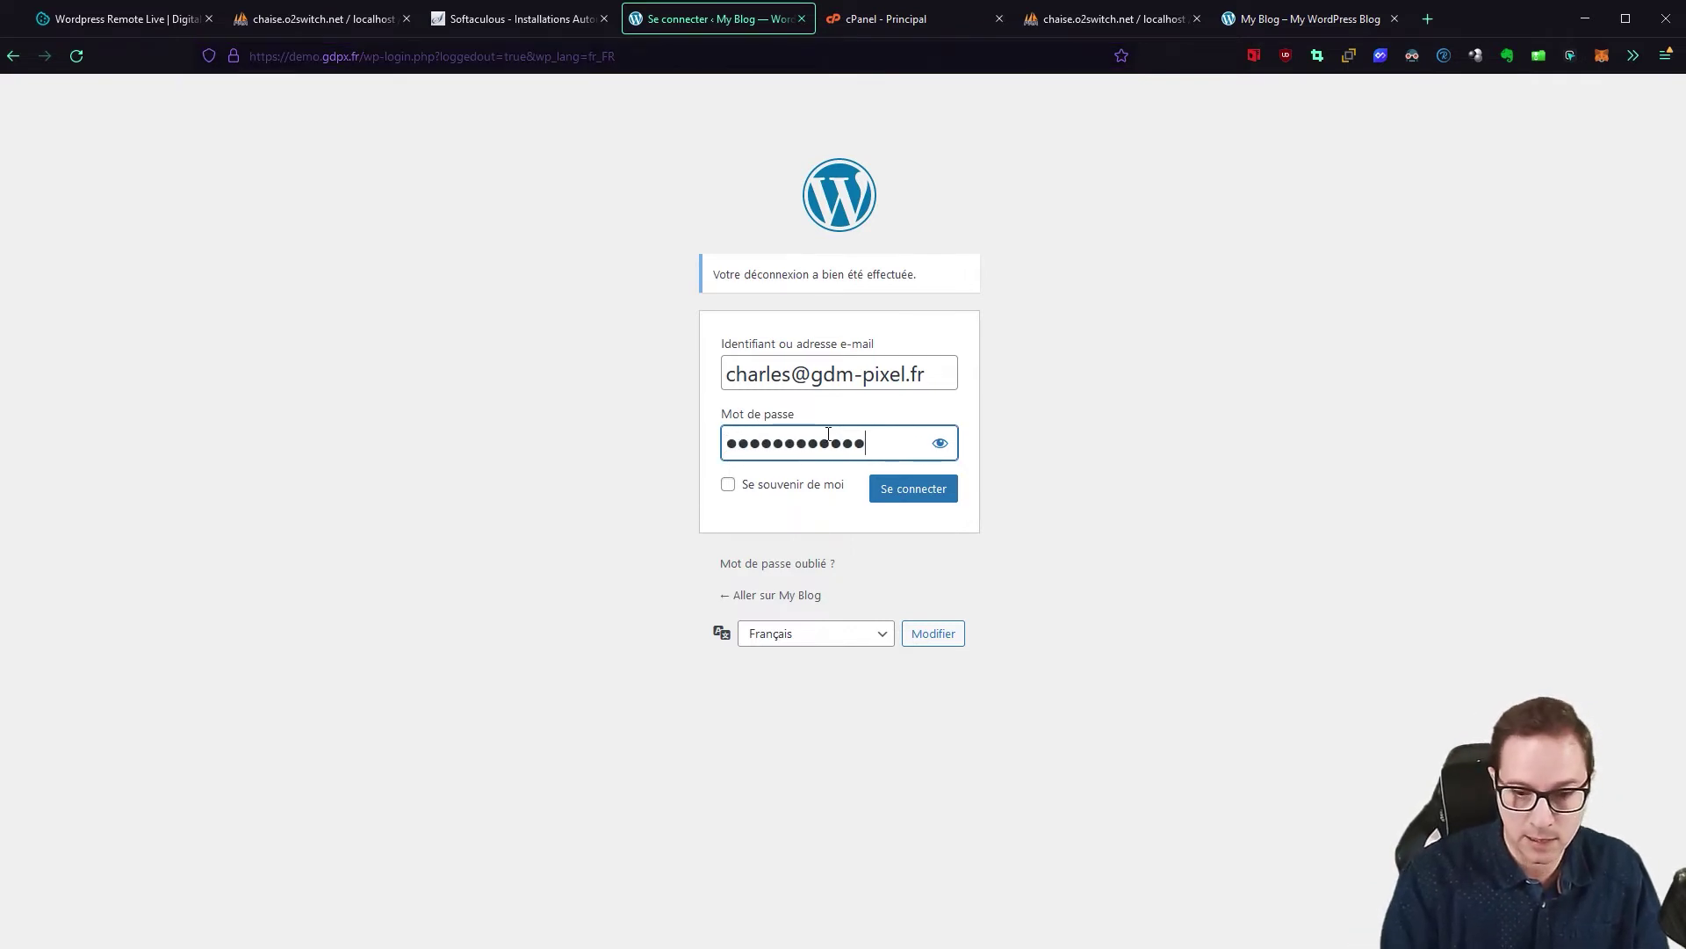
left_click(926, 502)
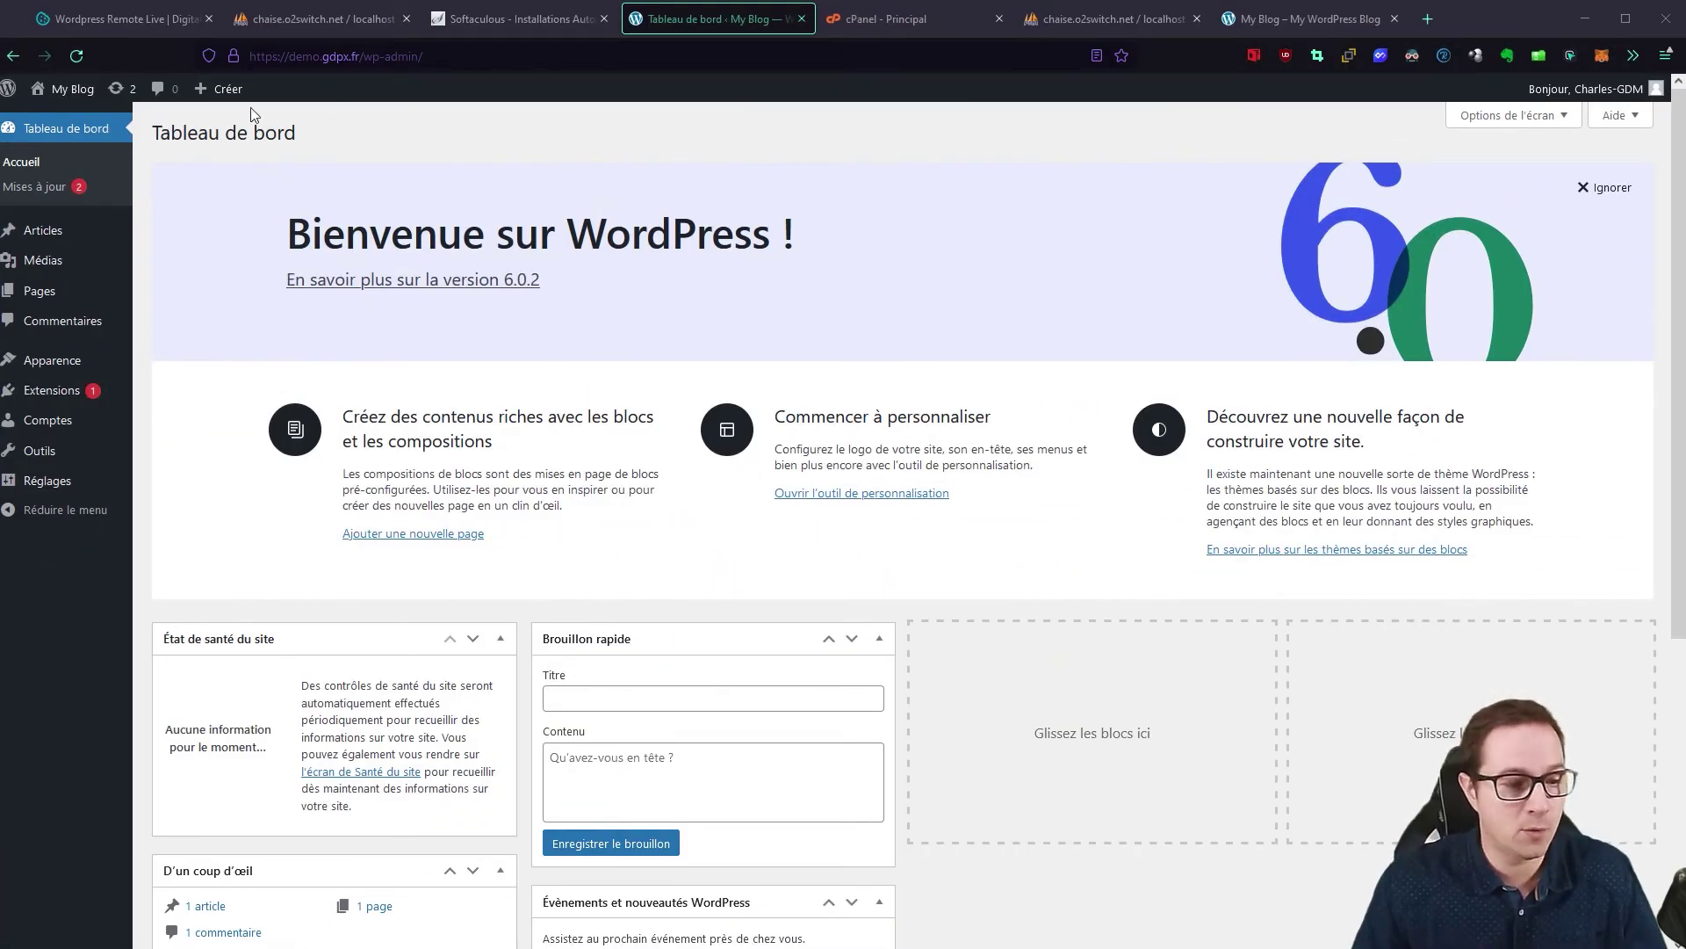
Step: Open Comptes > Tous les comptes, then switch to the WinSCP session for demo.gdpx.fr
mouse_move(64, 418)
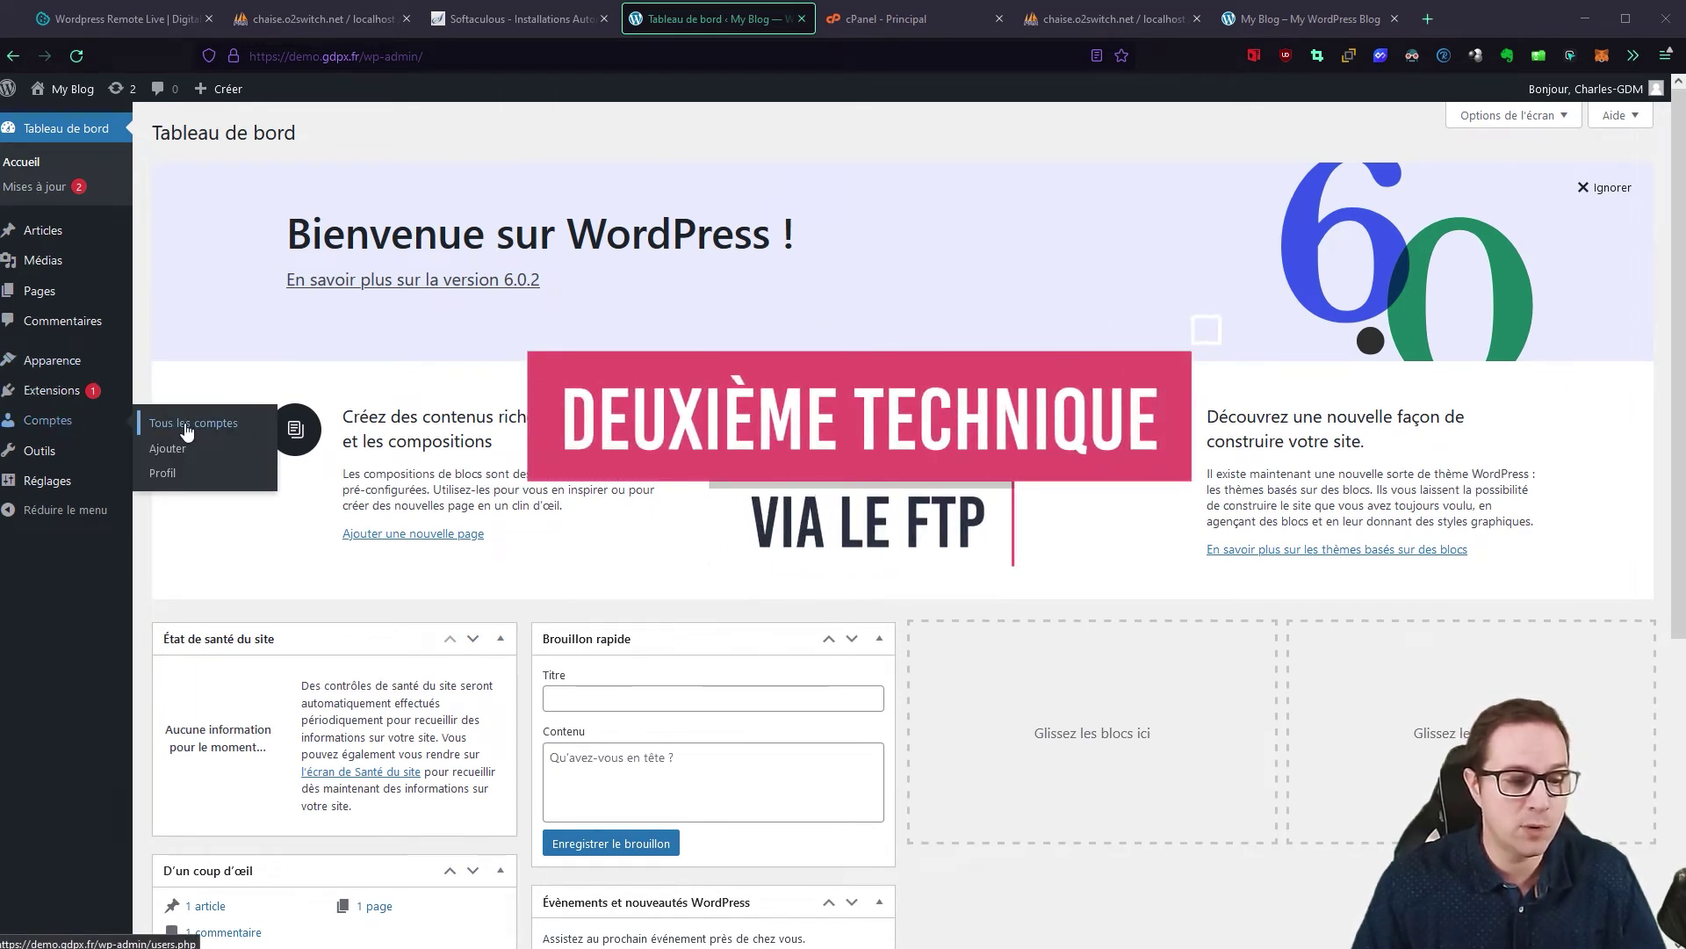
left_click(256, 430)
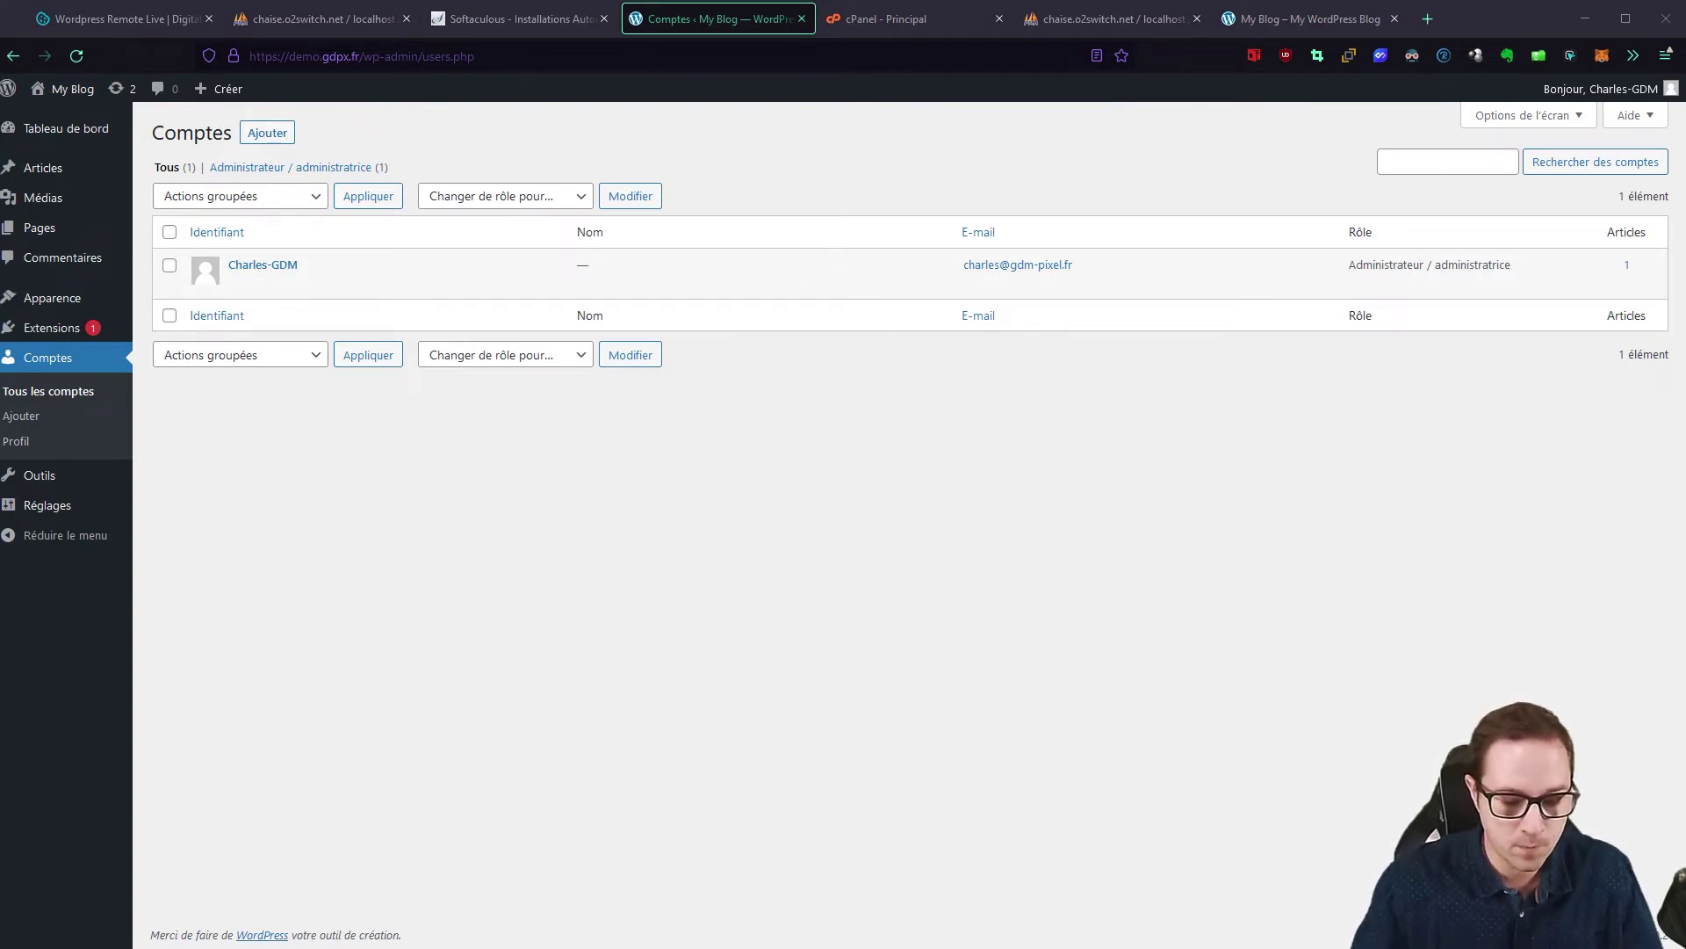
key("alt+Tab")
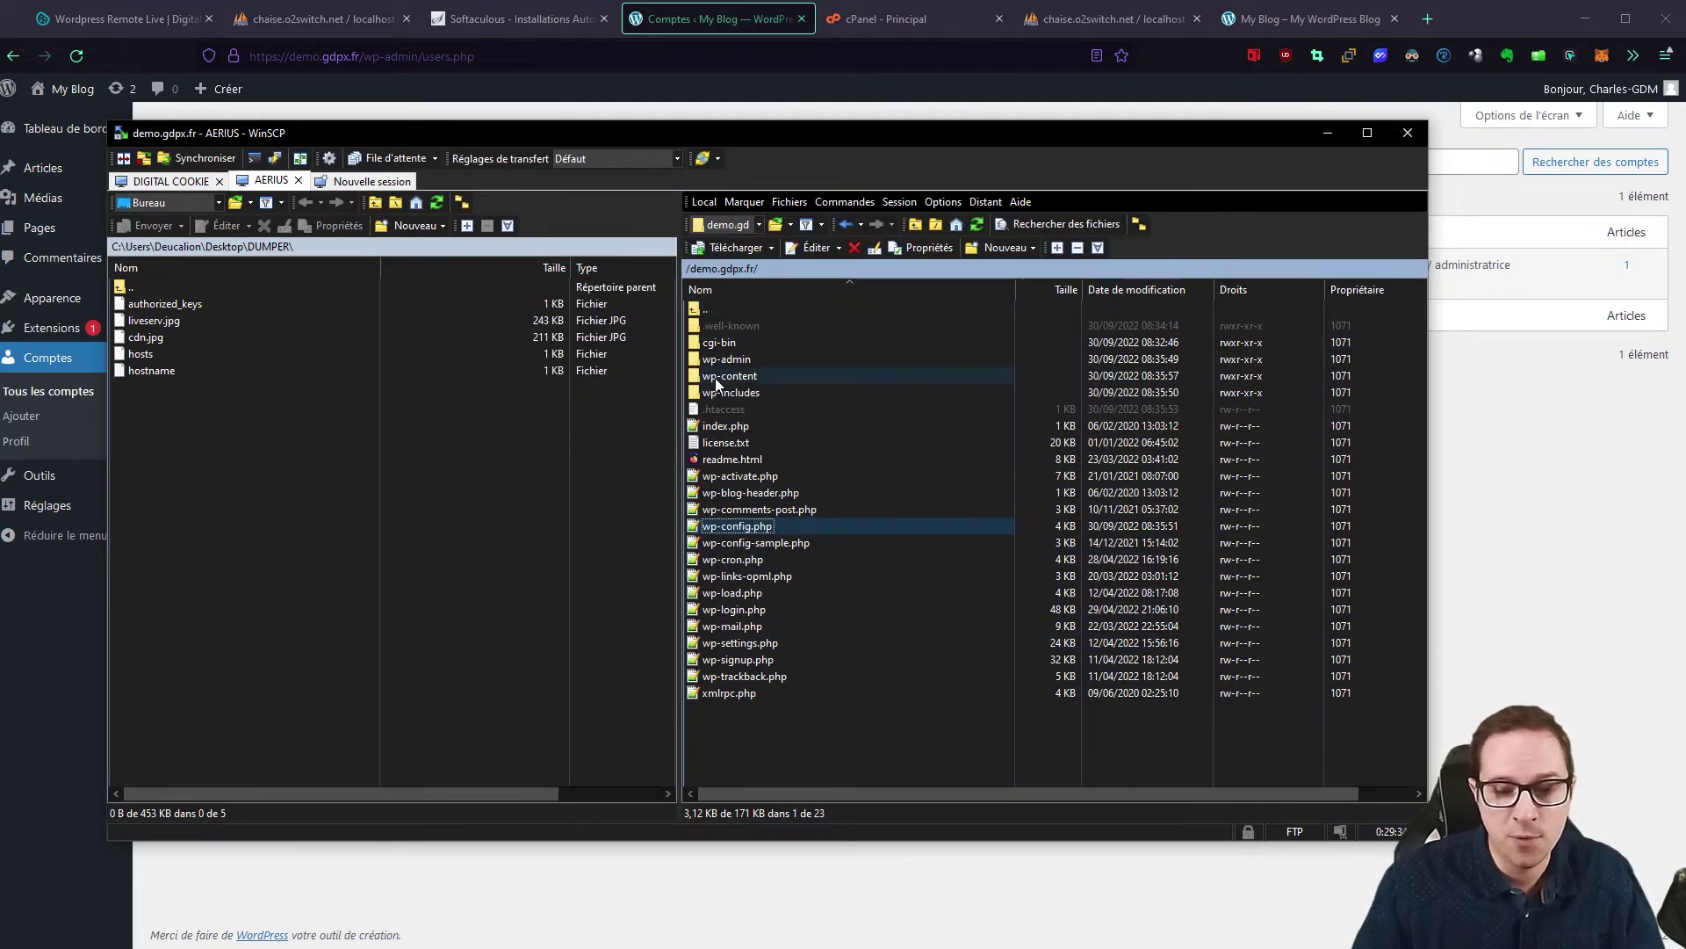
Step: Navigate to wp-content/themes/generatepress and open functions.php in the editor
double_click(715, 376)
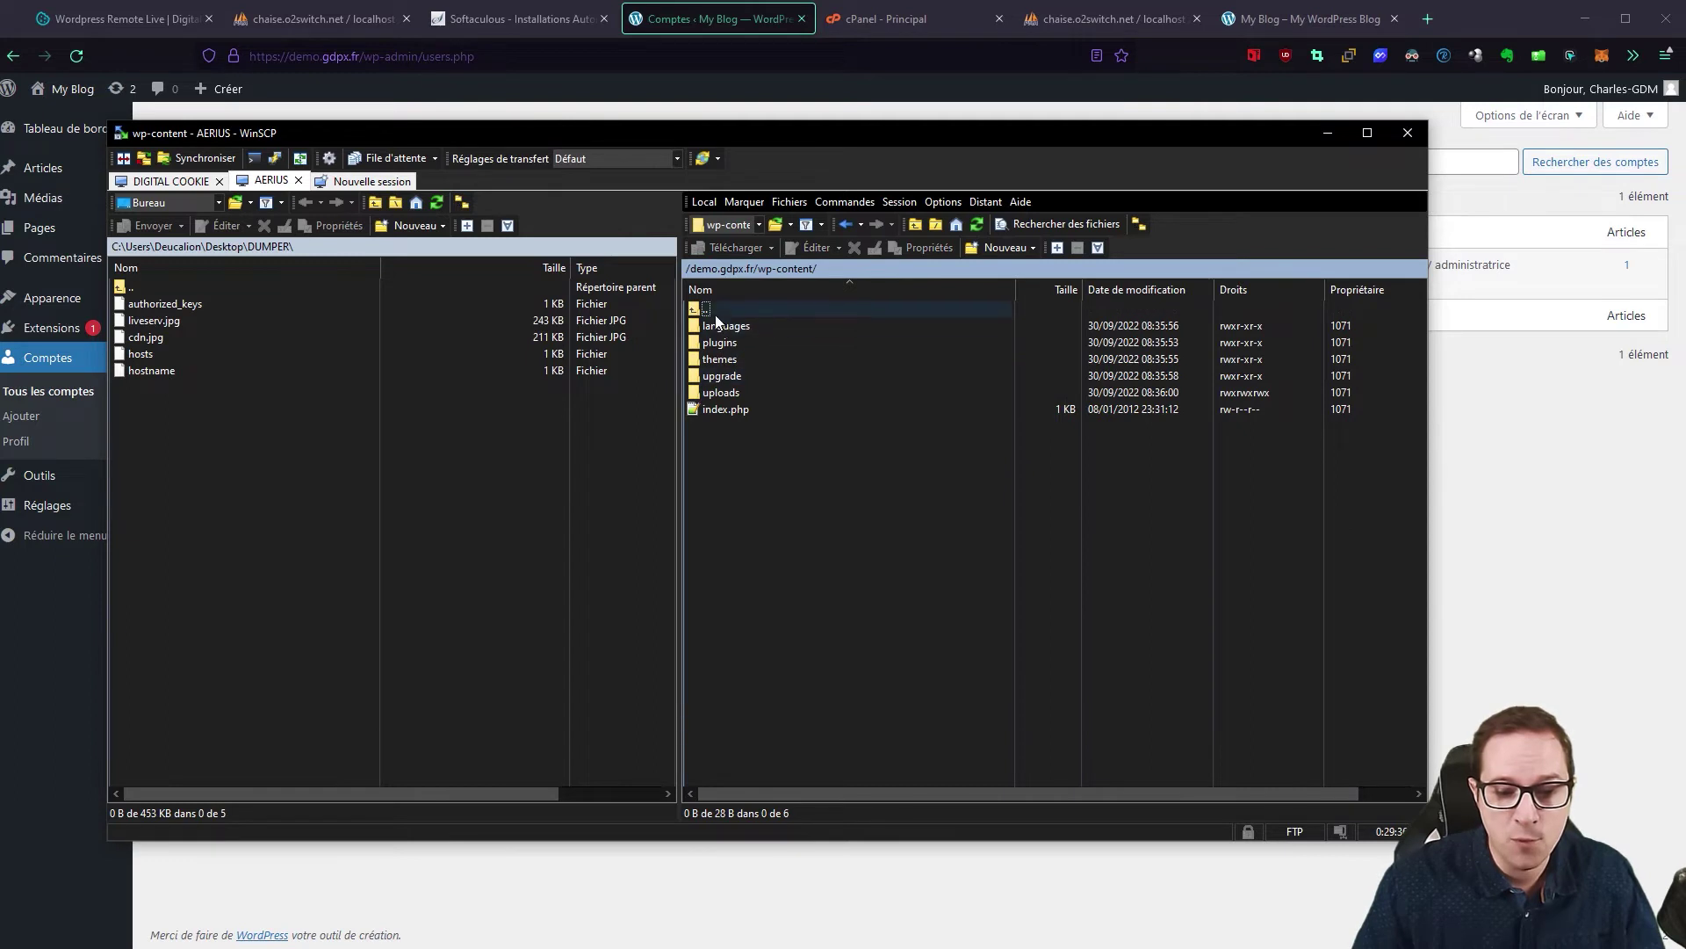
double_click(718, 359)
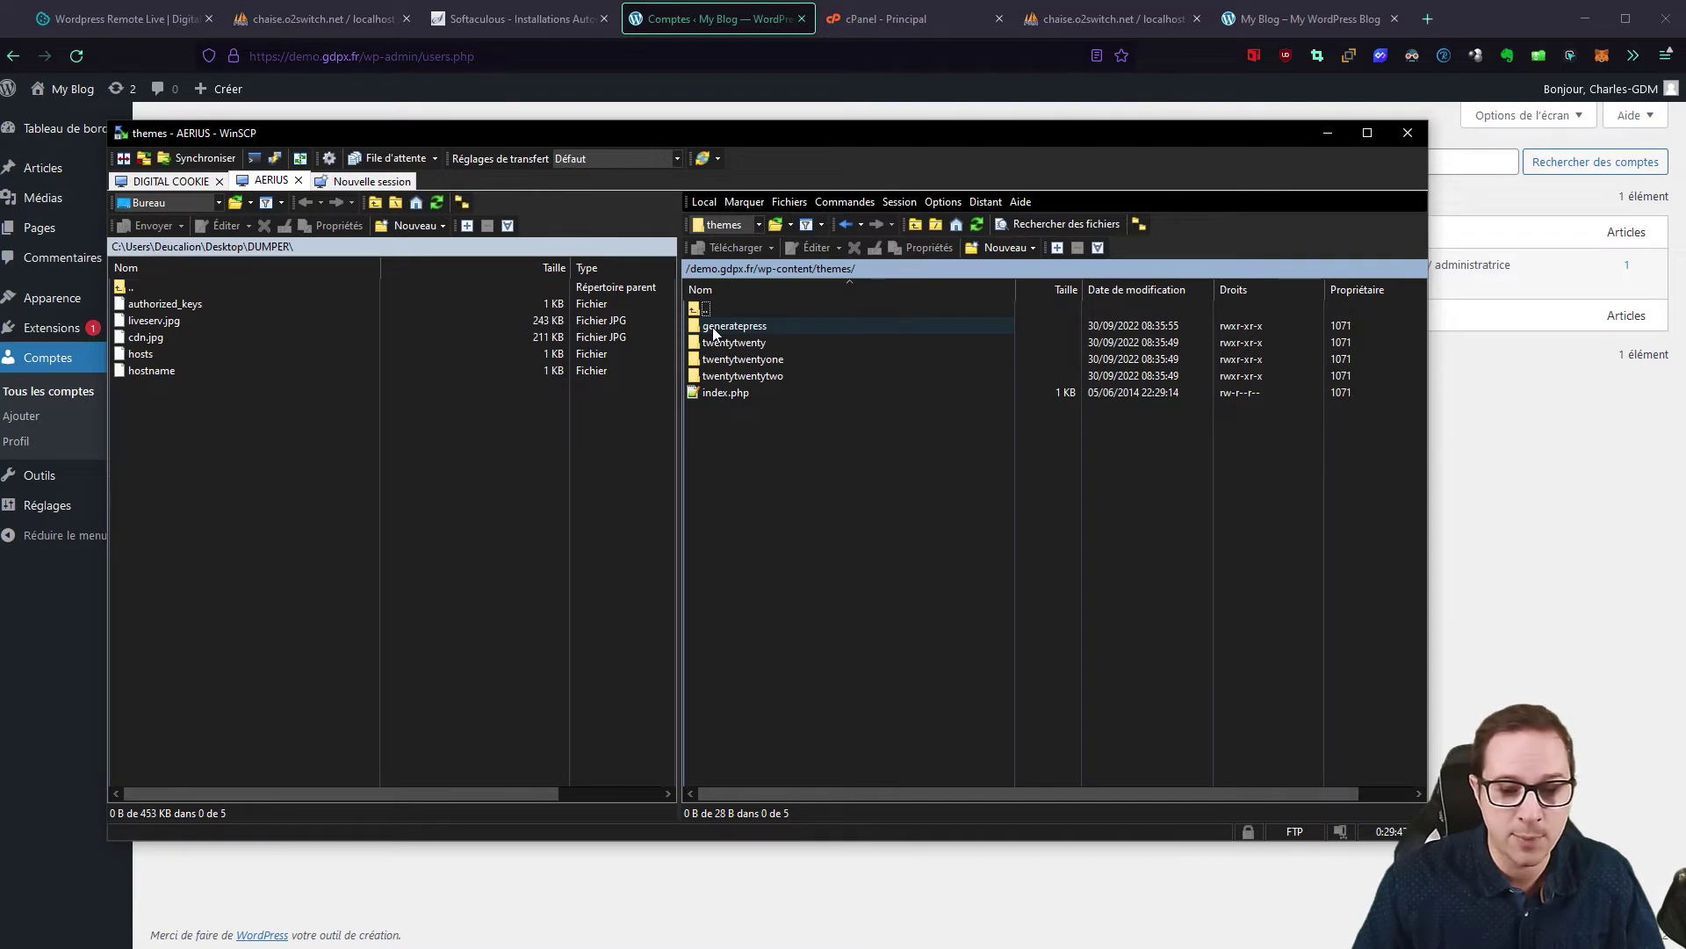
double_click(715, 327)
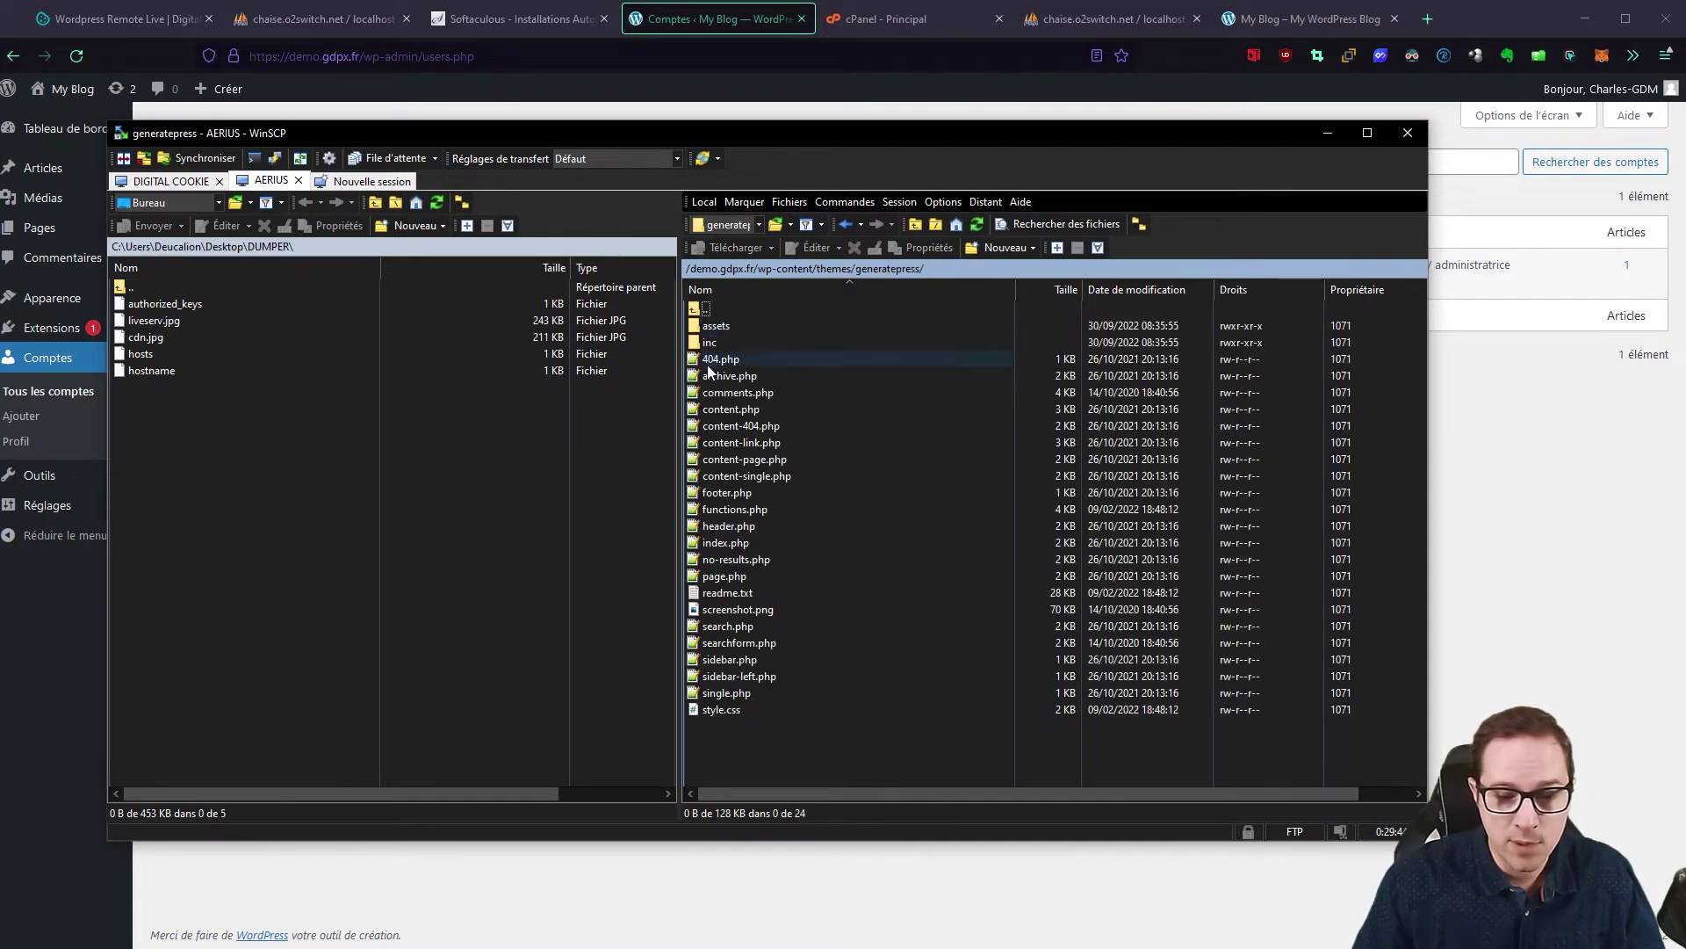
double_click(696, 508)
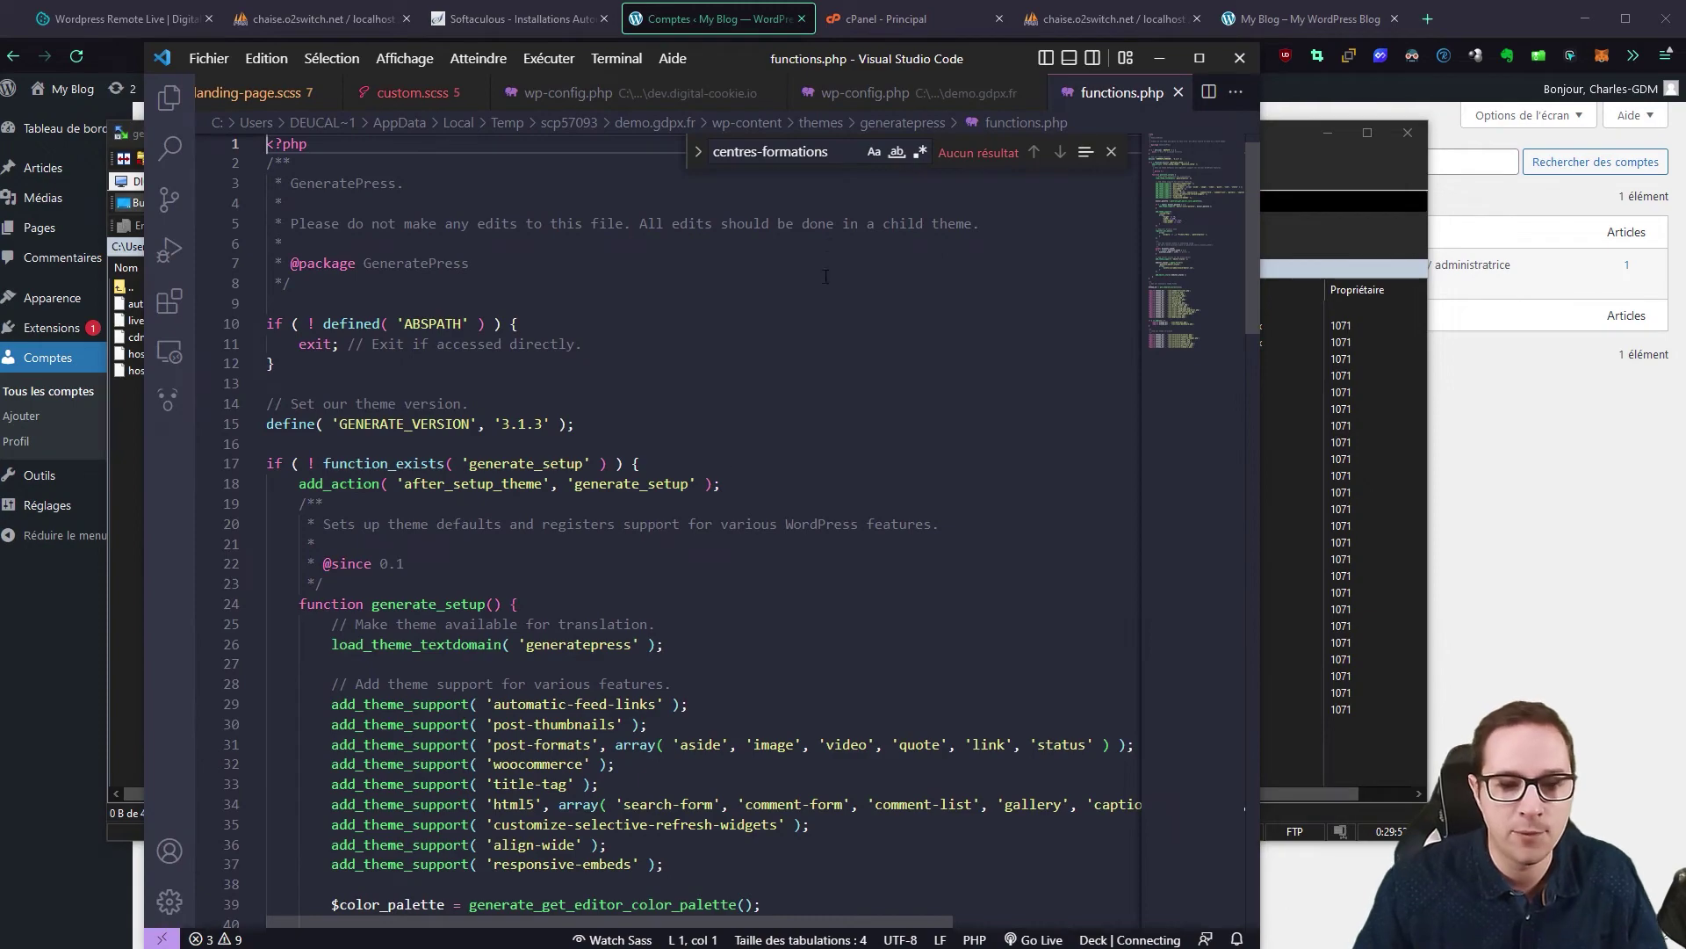
Step: Add blank lines after the last sidebars.php require in functions.php and save with Ctrl+S
left_click_drag(714, 59, 834, 35)
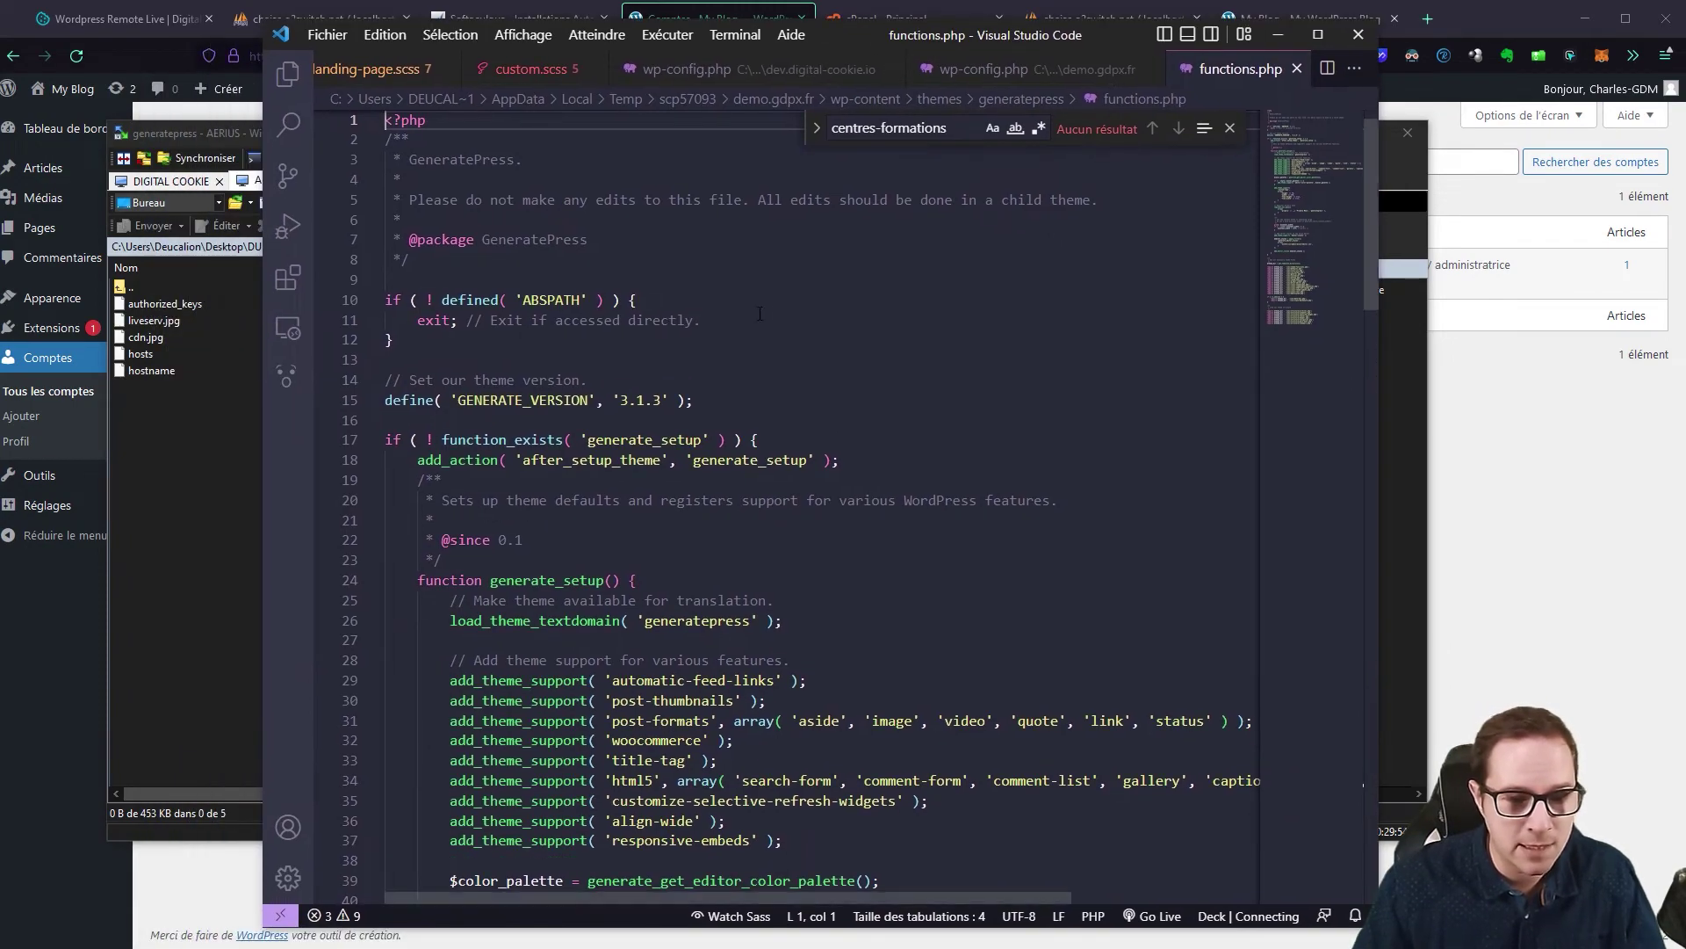
scroll(602, 326, "down", 1)
scroll(603, 327, "down", 20)
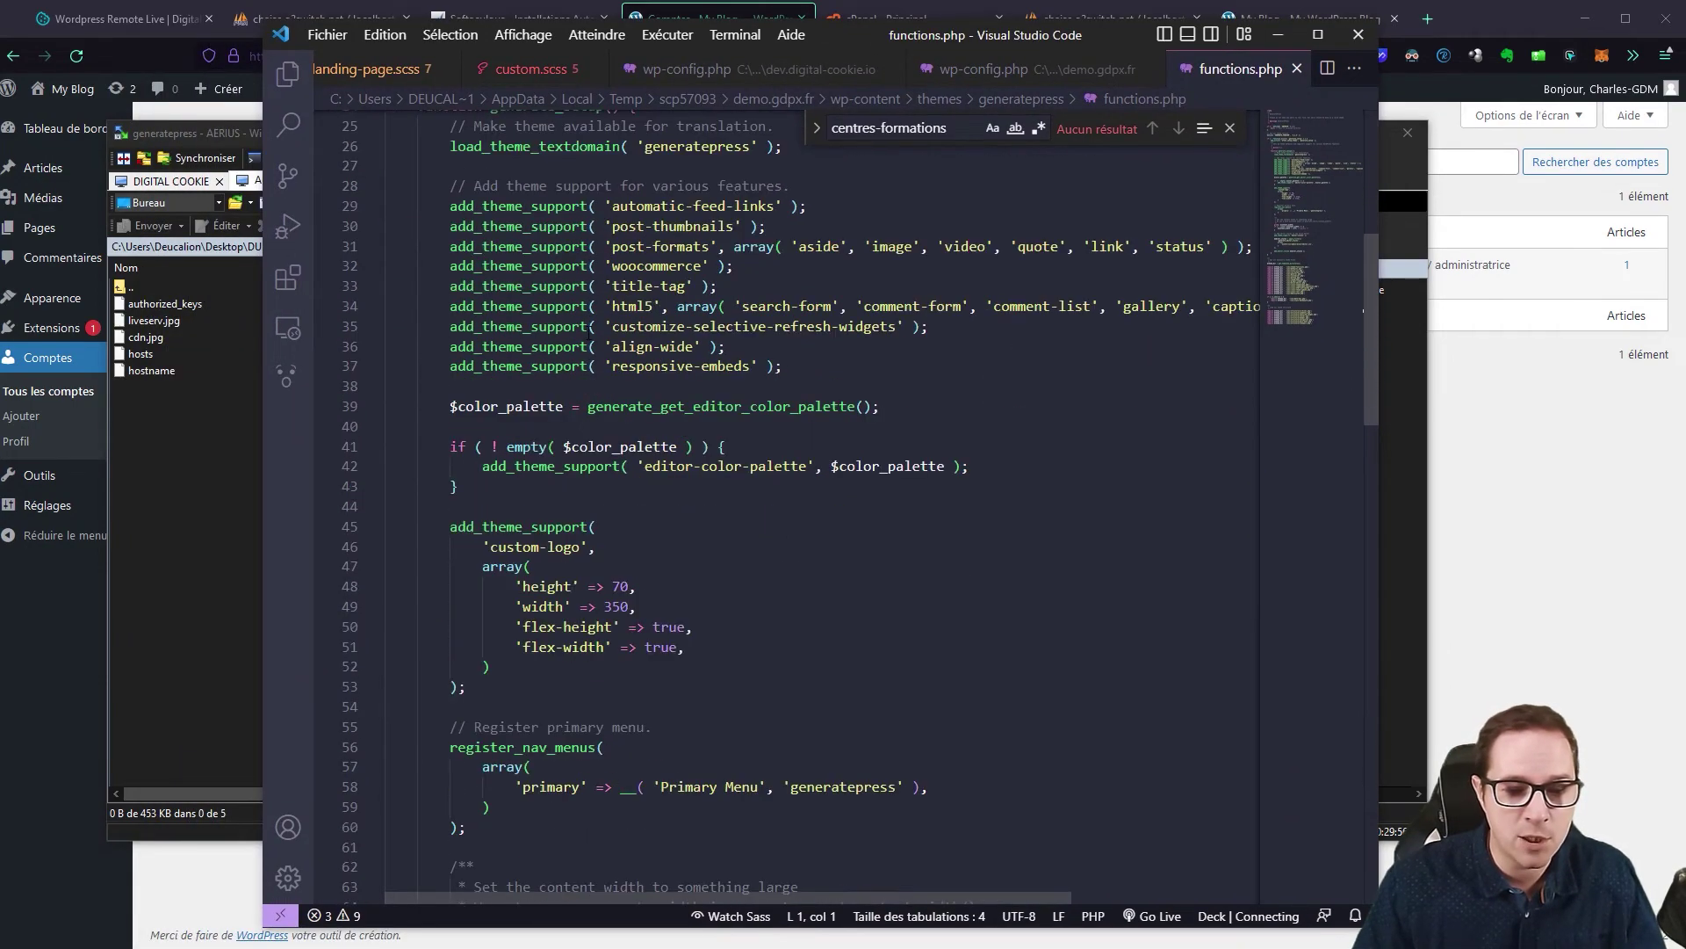
scroll(478, 472, "down", 4)
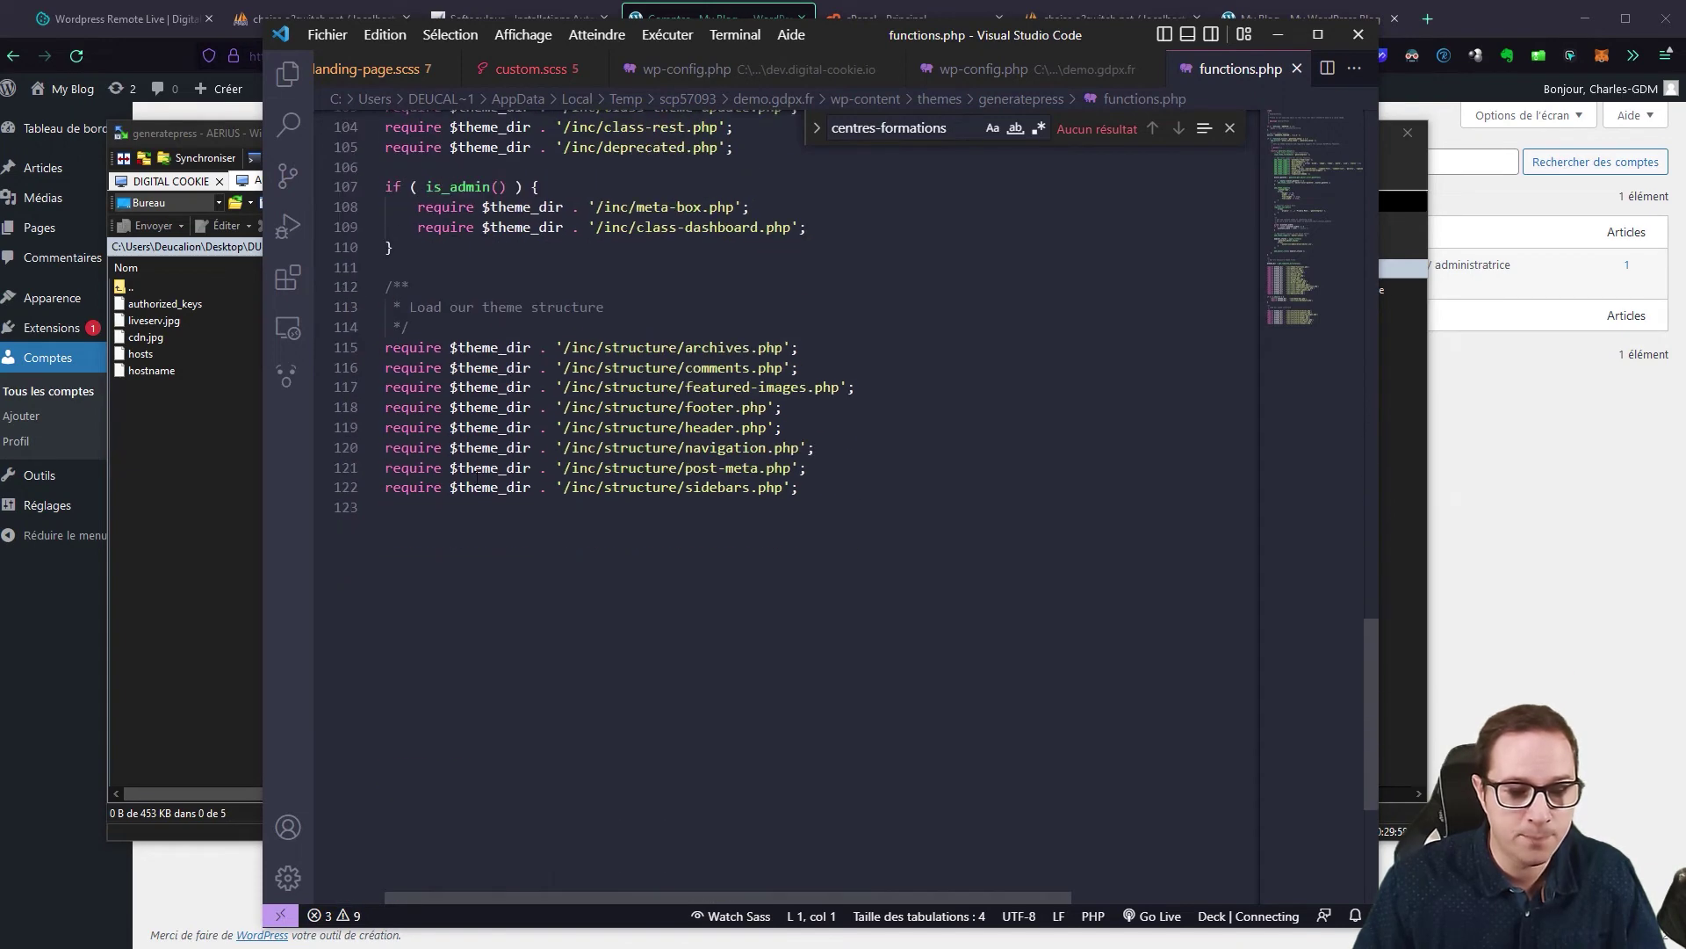
left_click(819, 497)
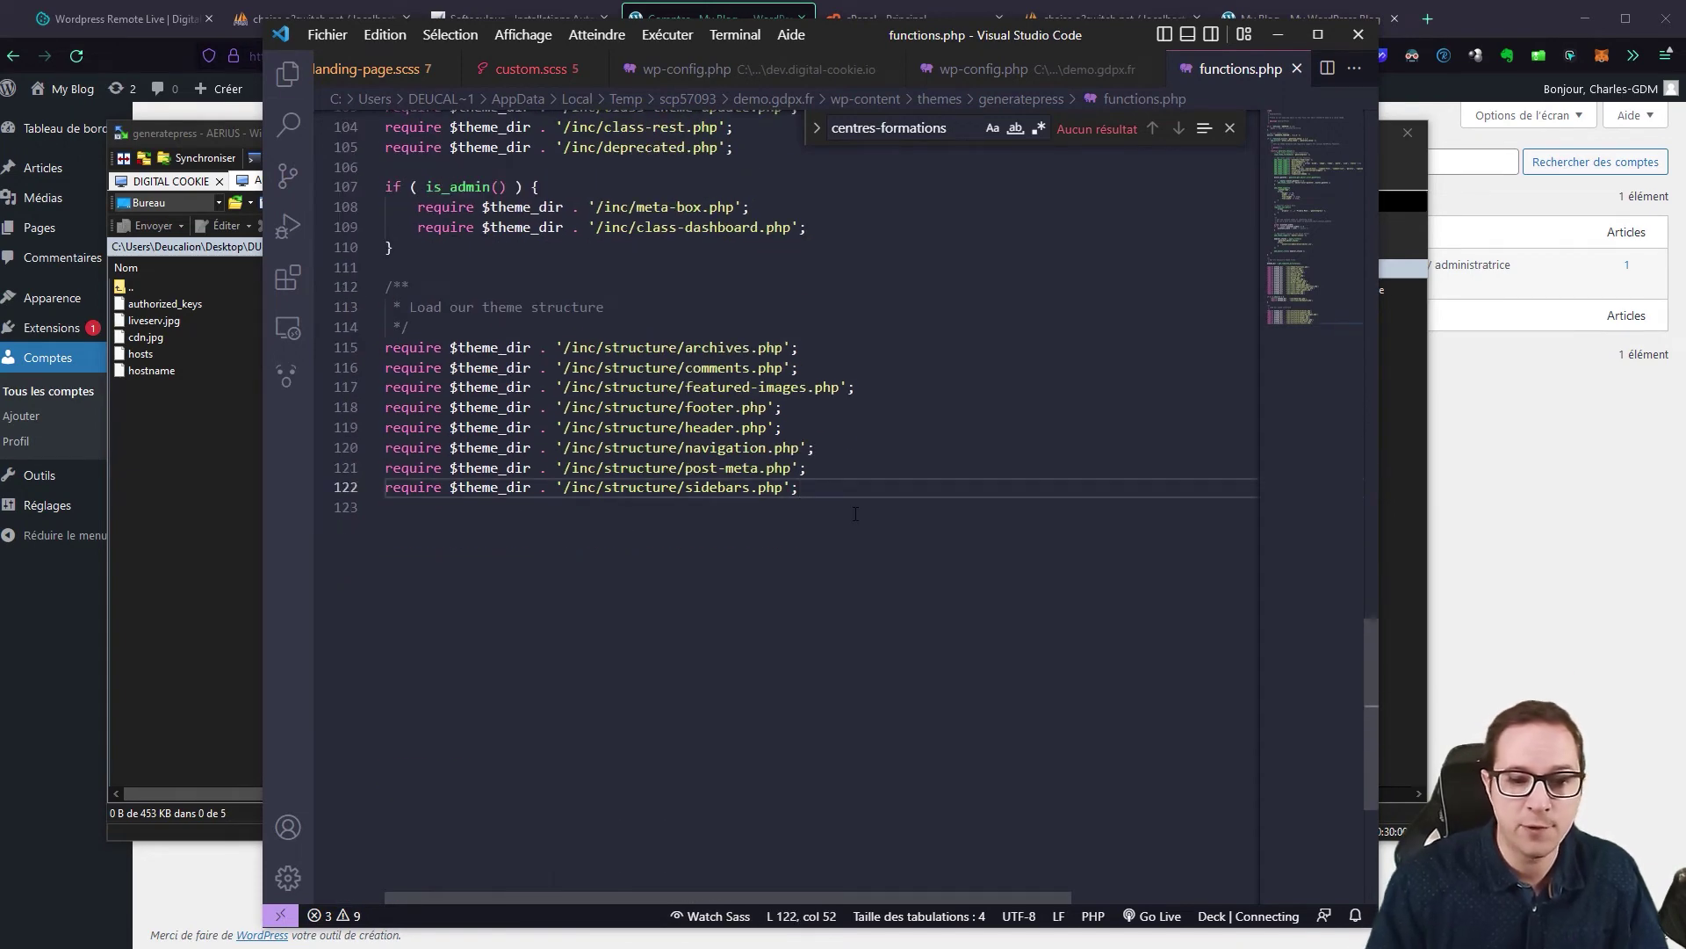
key("Return")
key("Return")
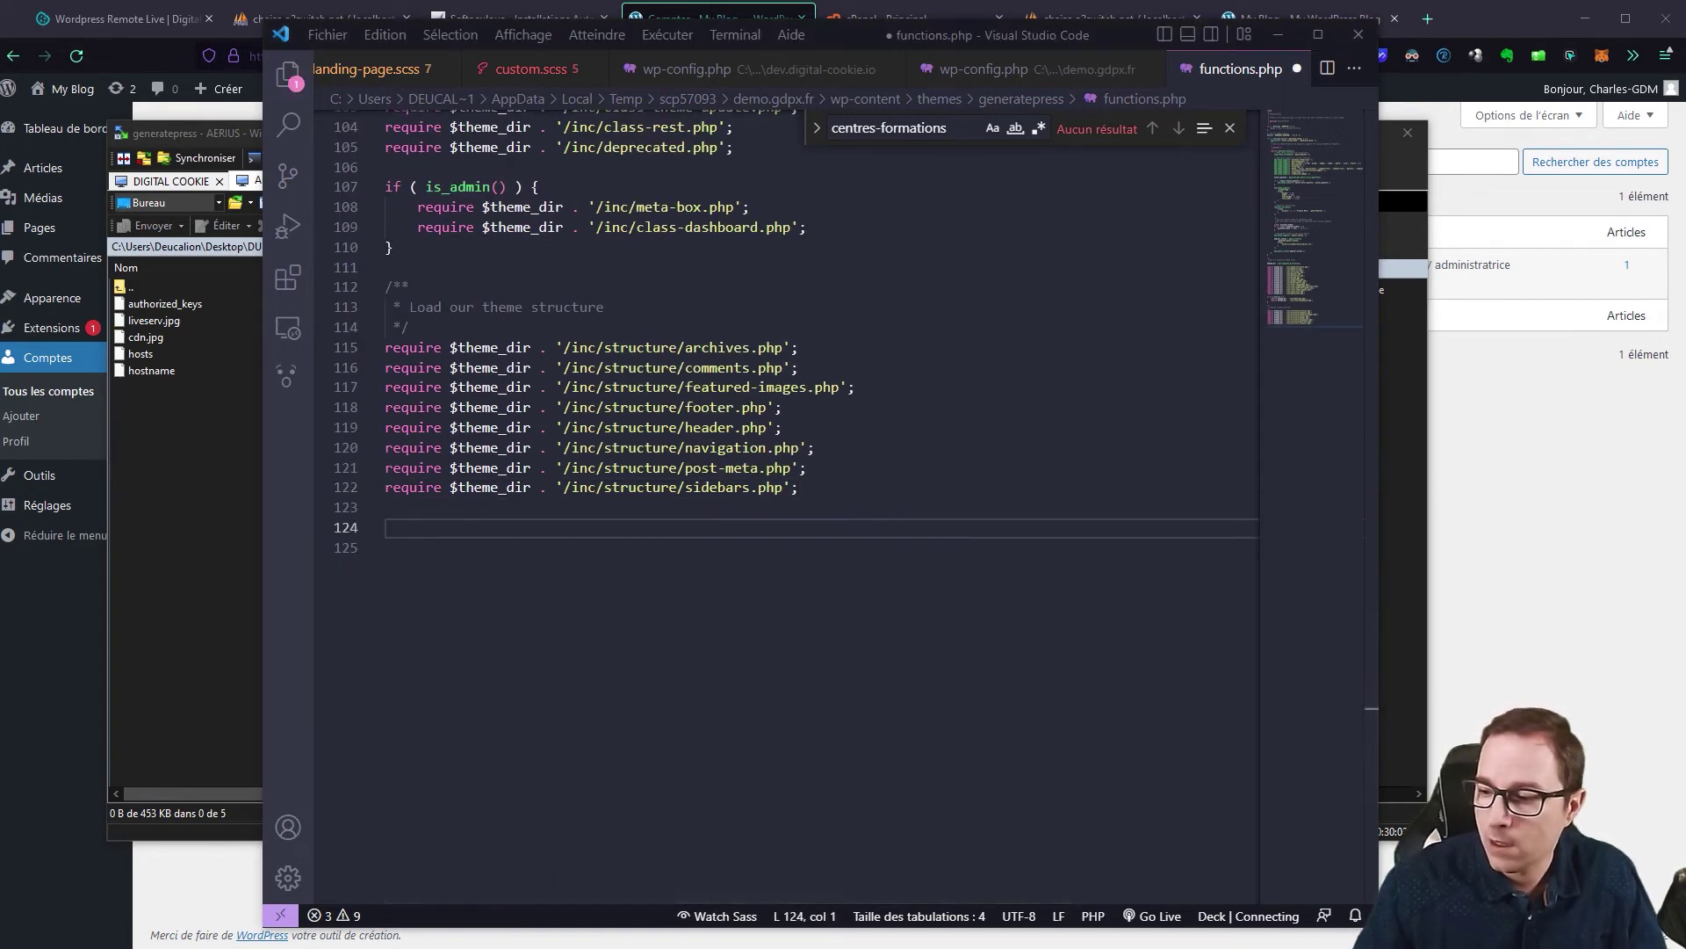
key("ctrl+s")
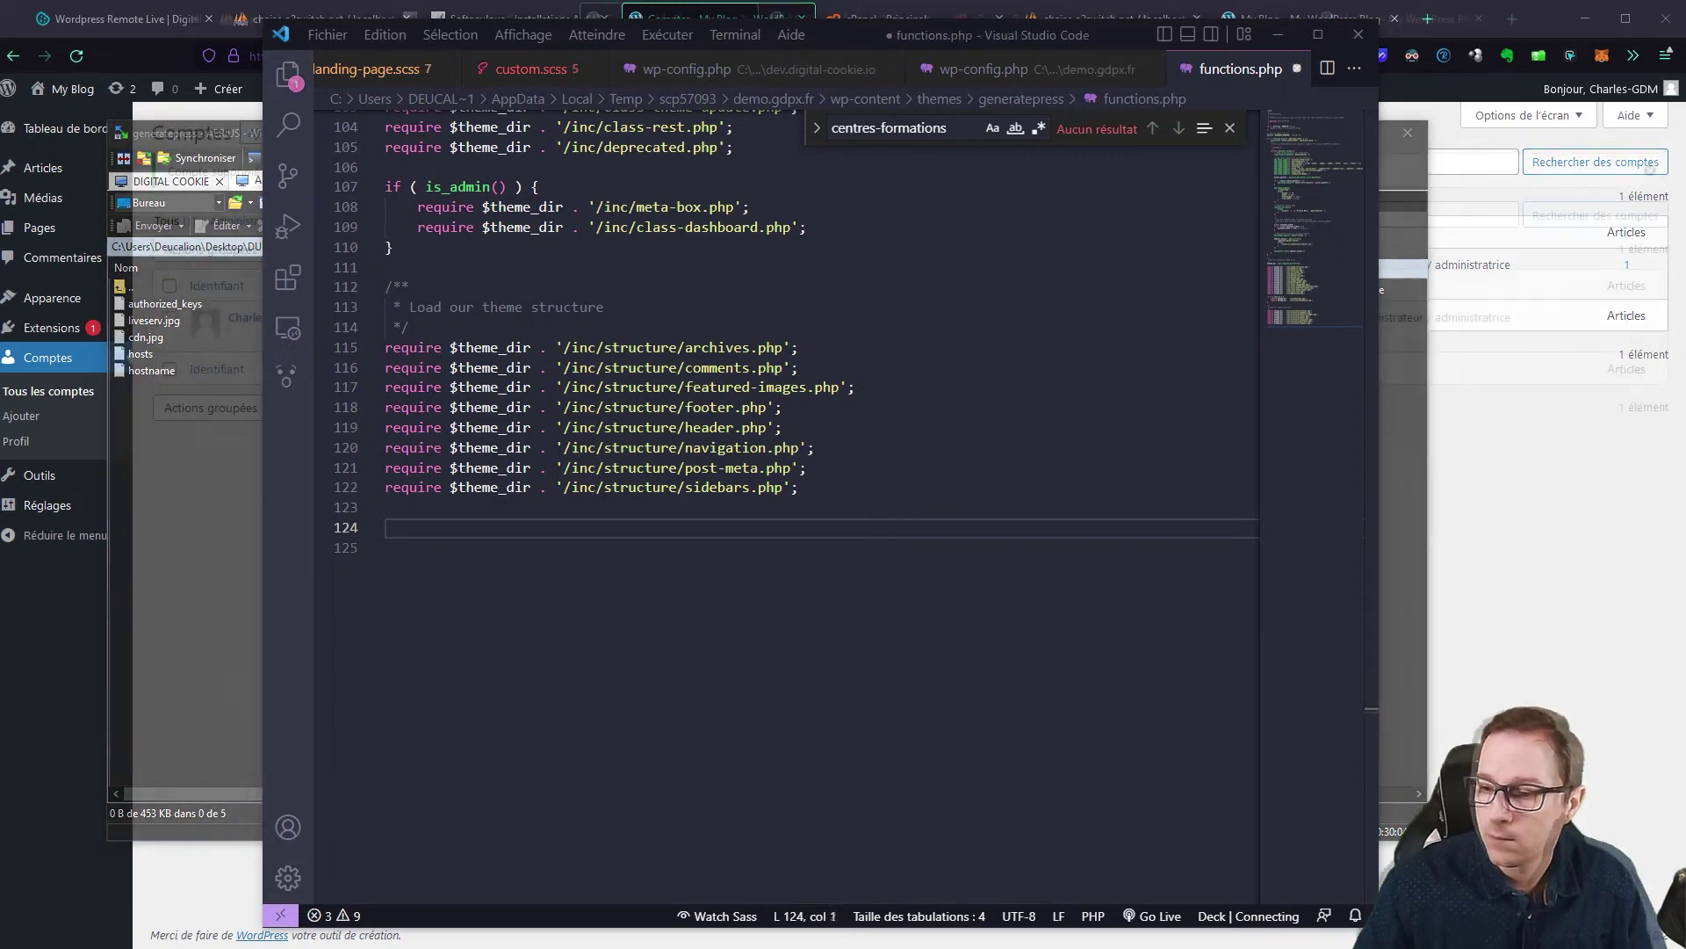
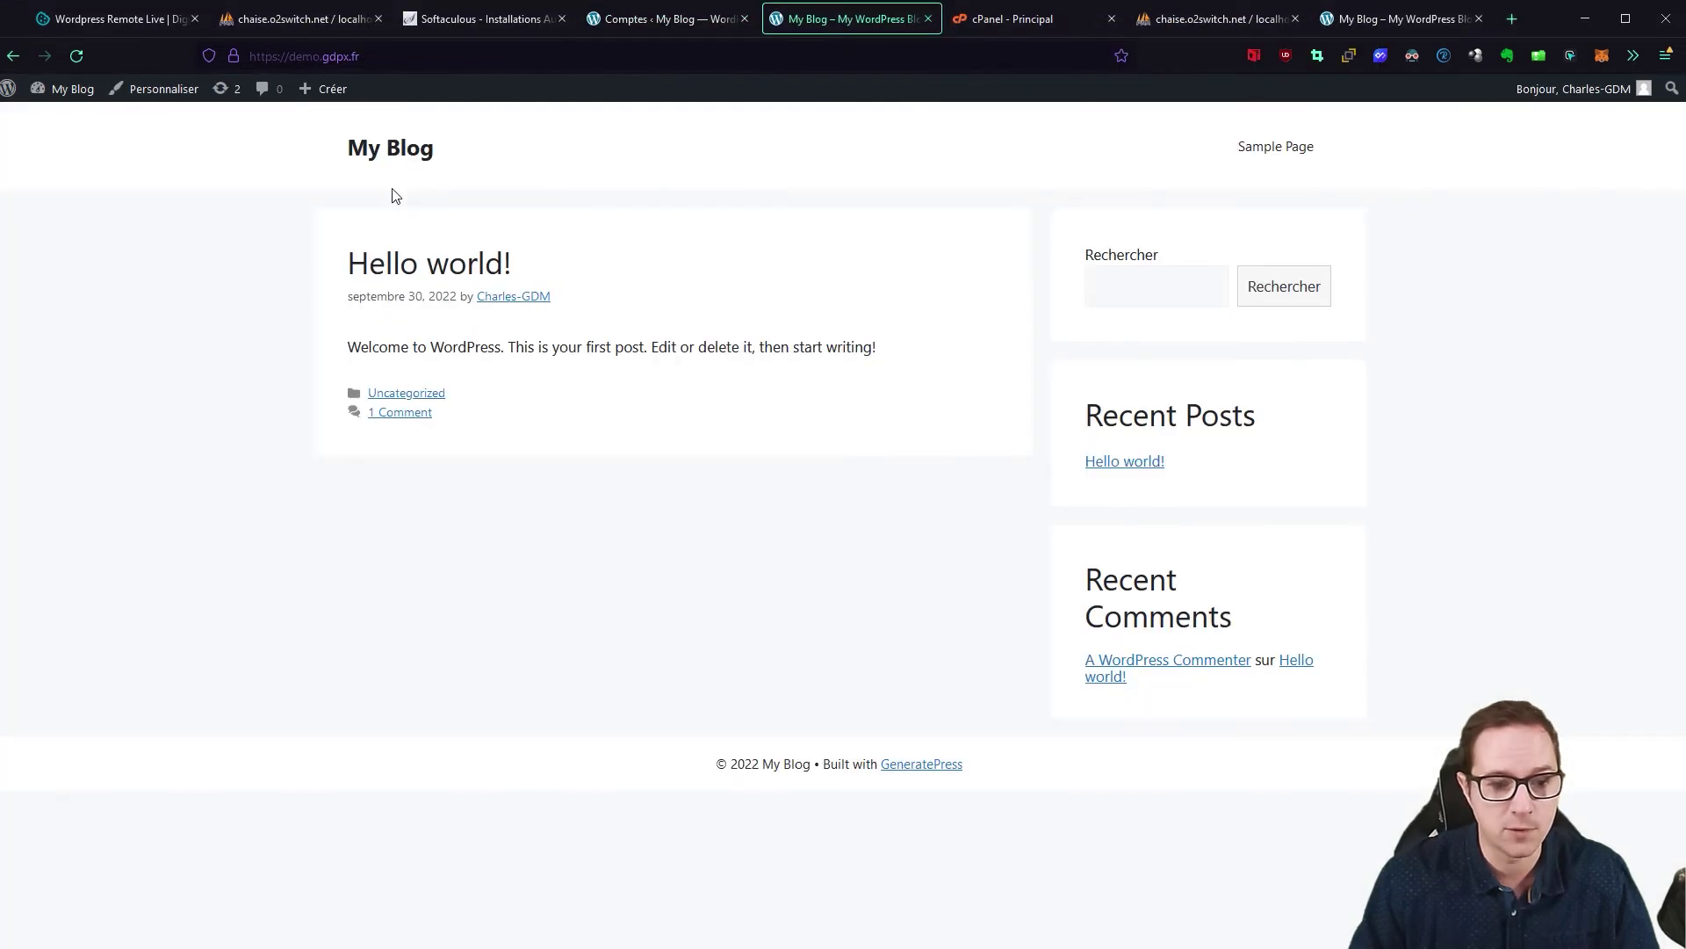
Step: View the blog's Hello world! post, then reload the accounts list to show Charles-Admin
left_click(383, 142)
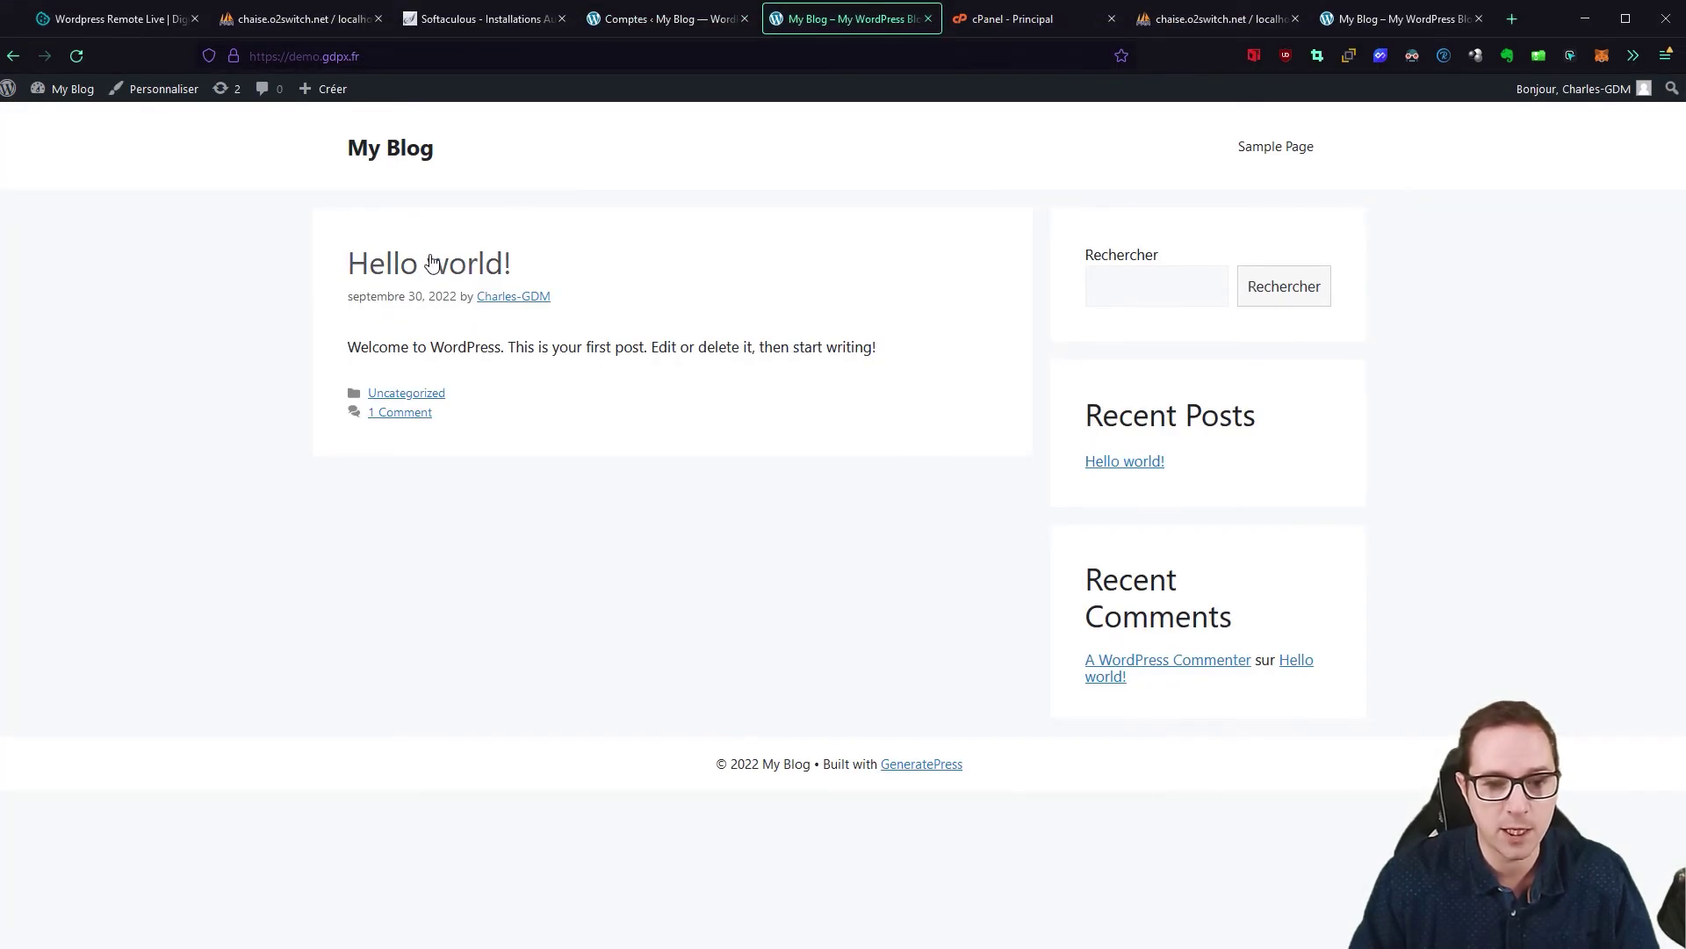
left_click(440, 261)
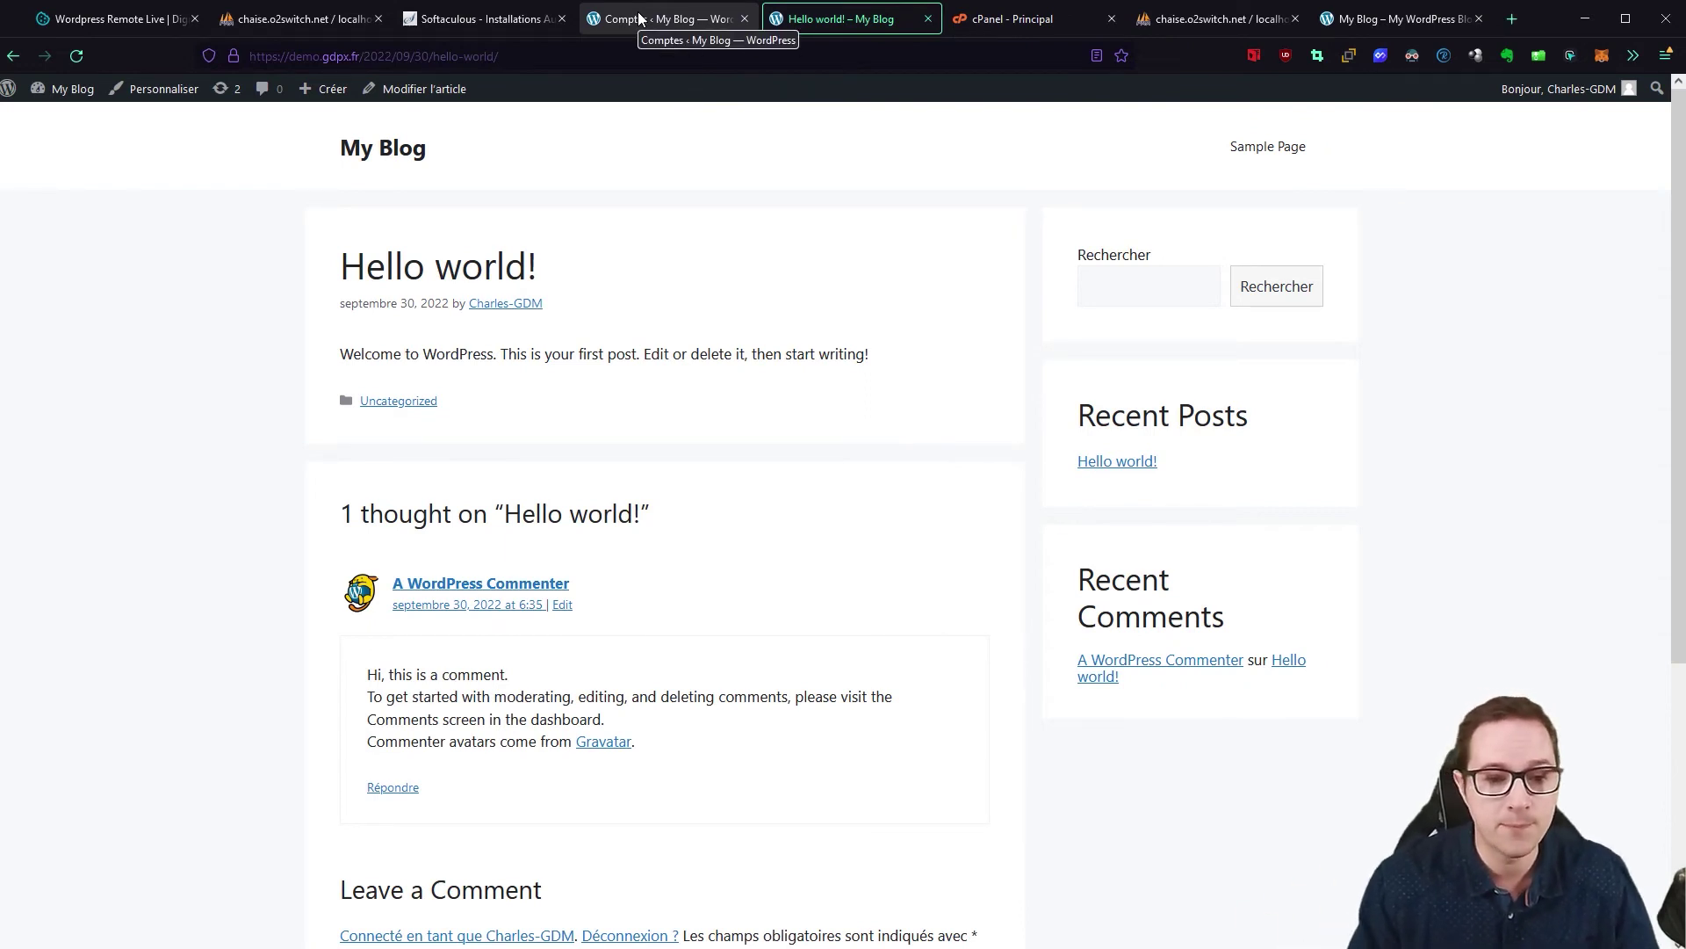
left_click(640, 20)
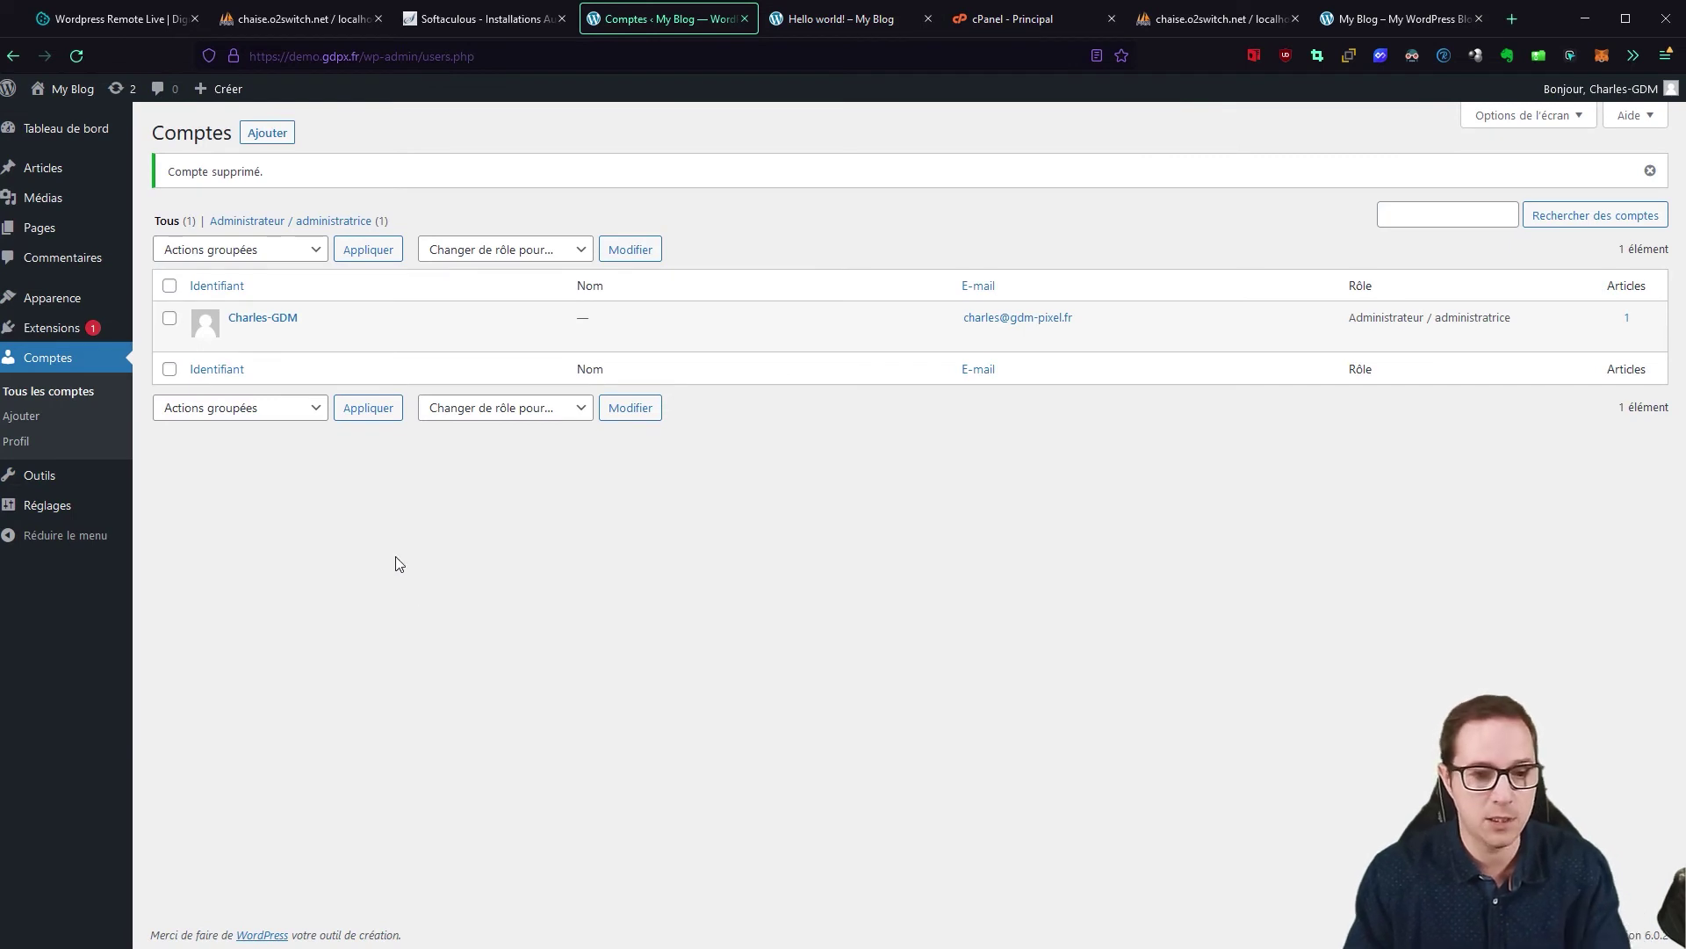
key("F5")
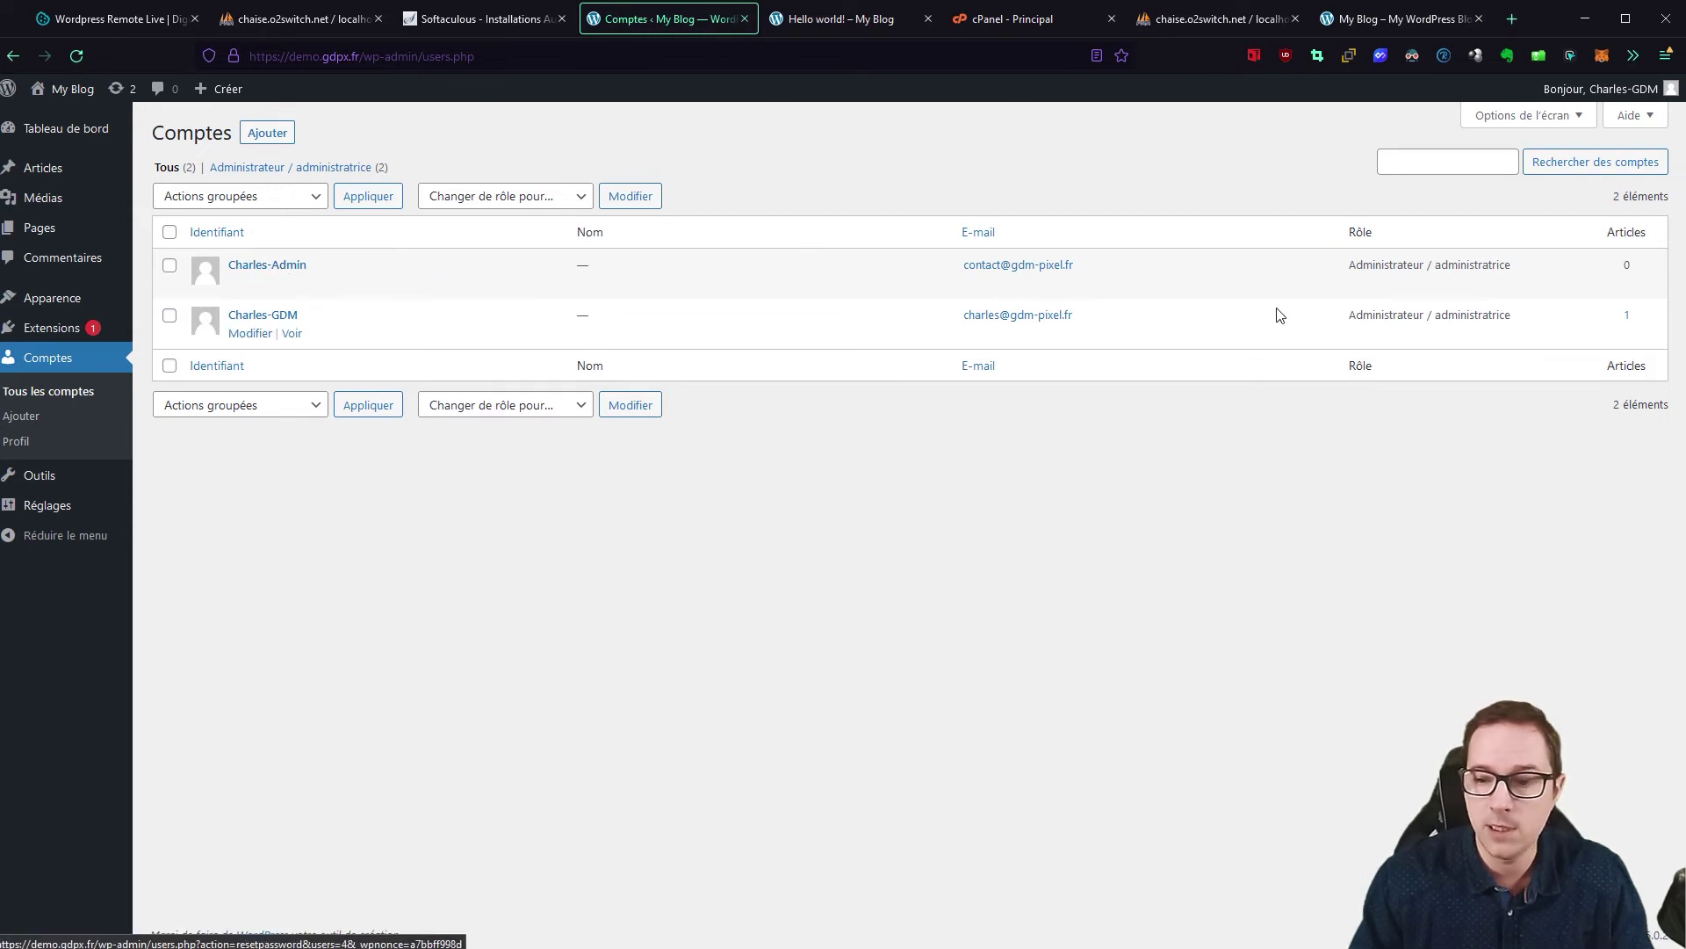
Step: Sign out of Charles-GDM and log back in as Charles-Admin with its pasted password
mouse_move(1598, 89)
left_click(1583, 186)
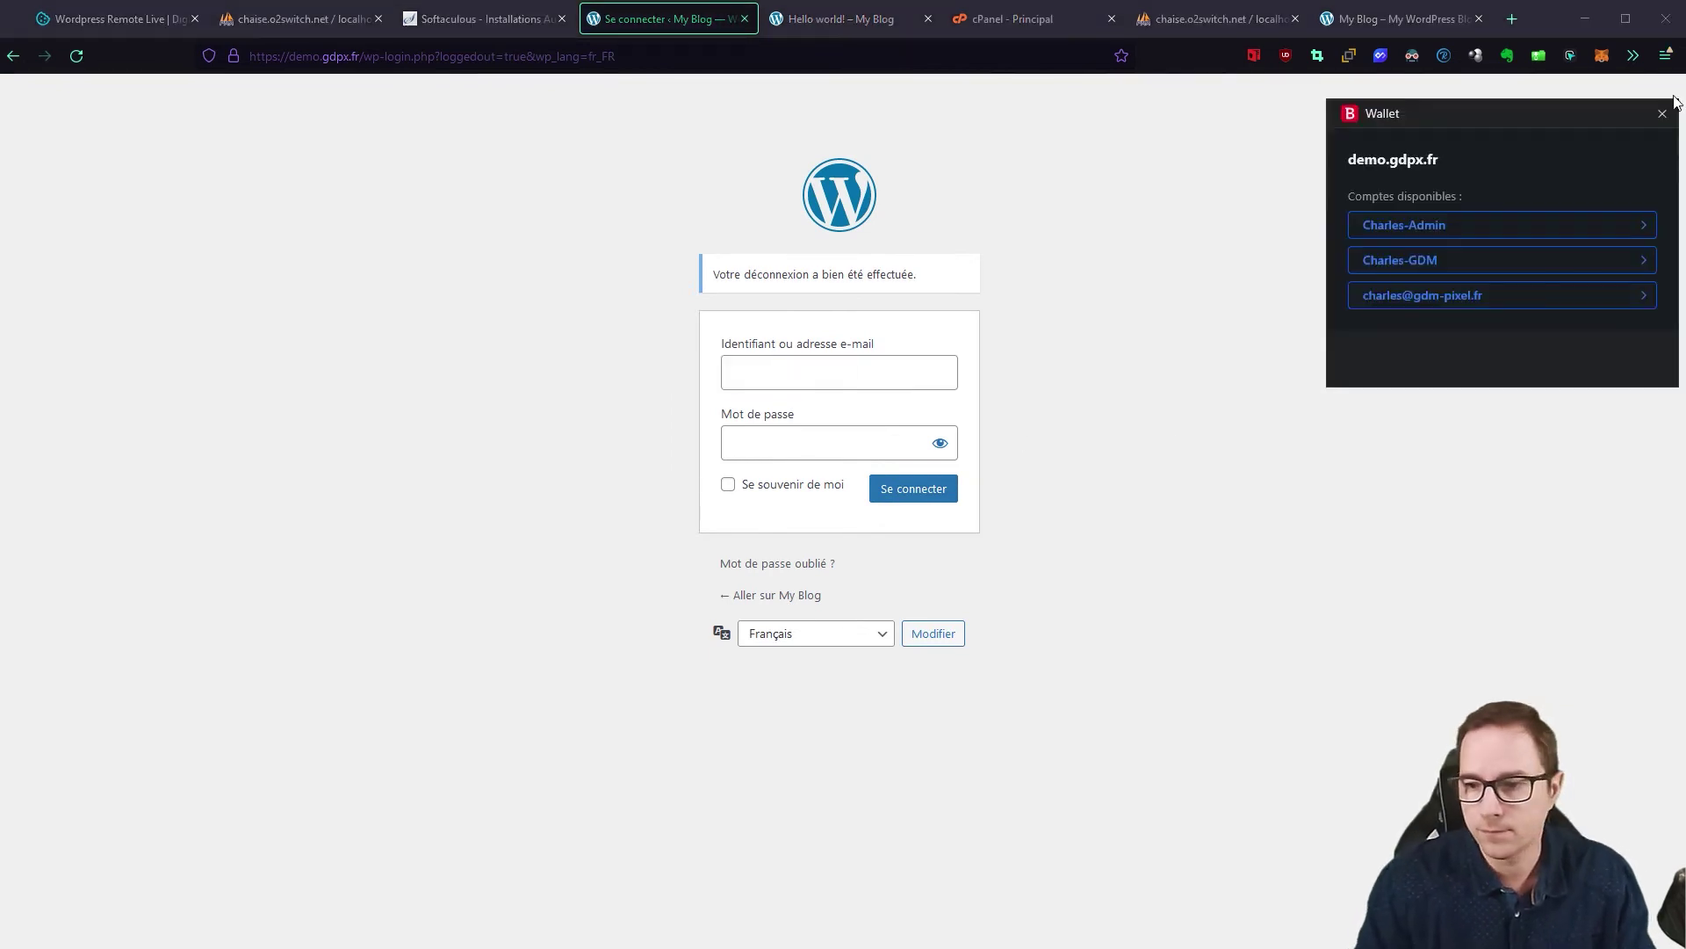
left_click(1662, 113)
left_click(759, 372)
type("C")
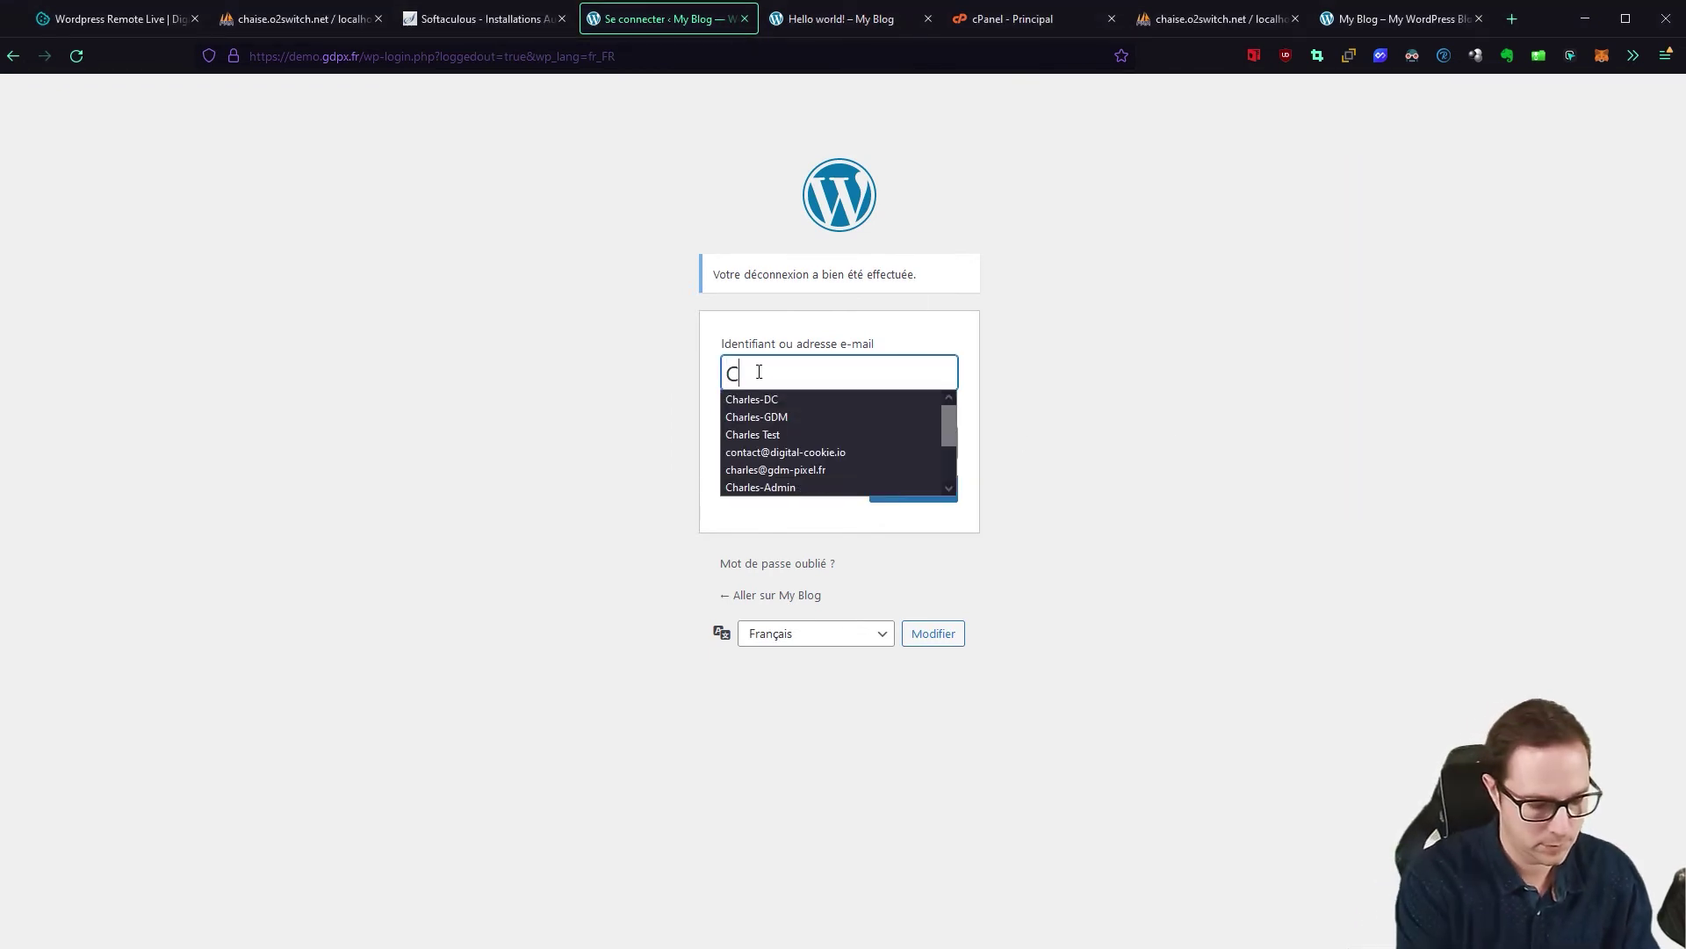
type("harles-Admin")
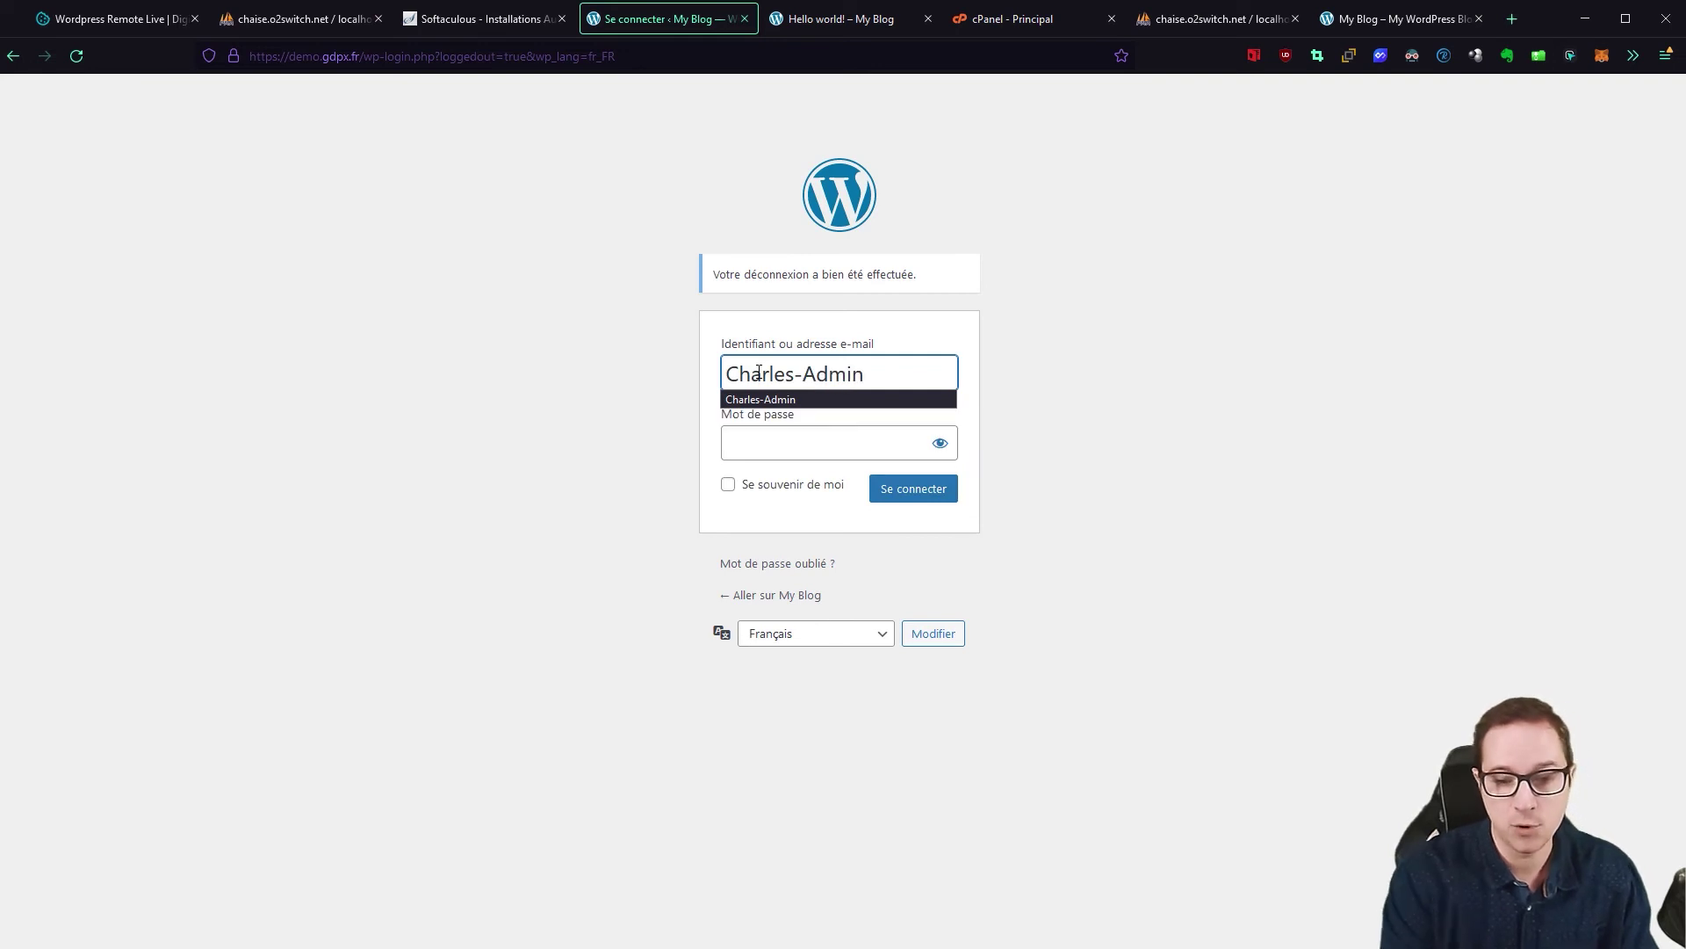
left_click(1245, 319)
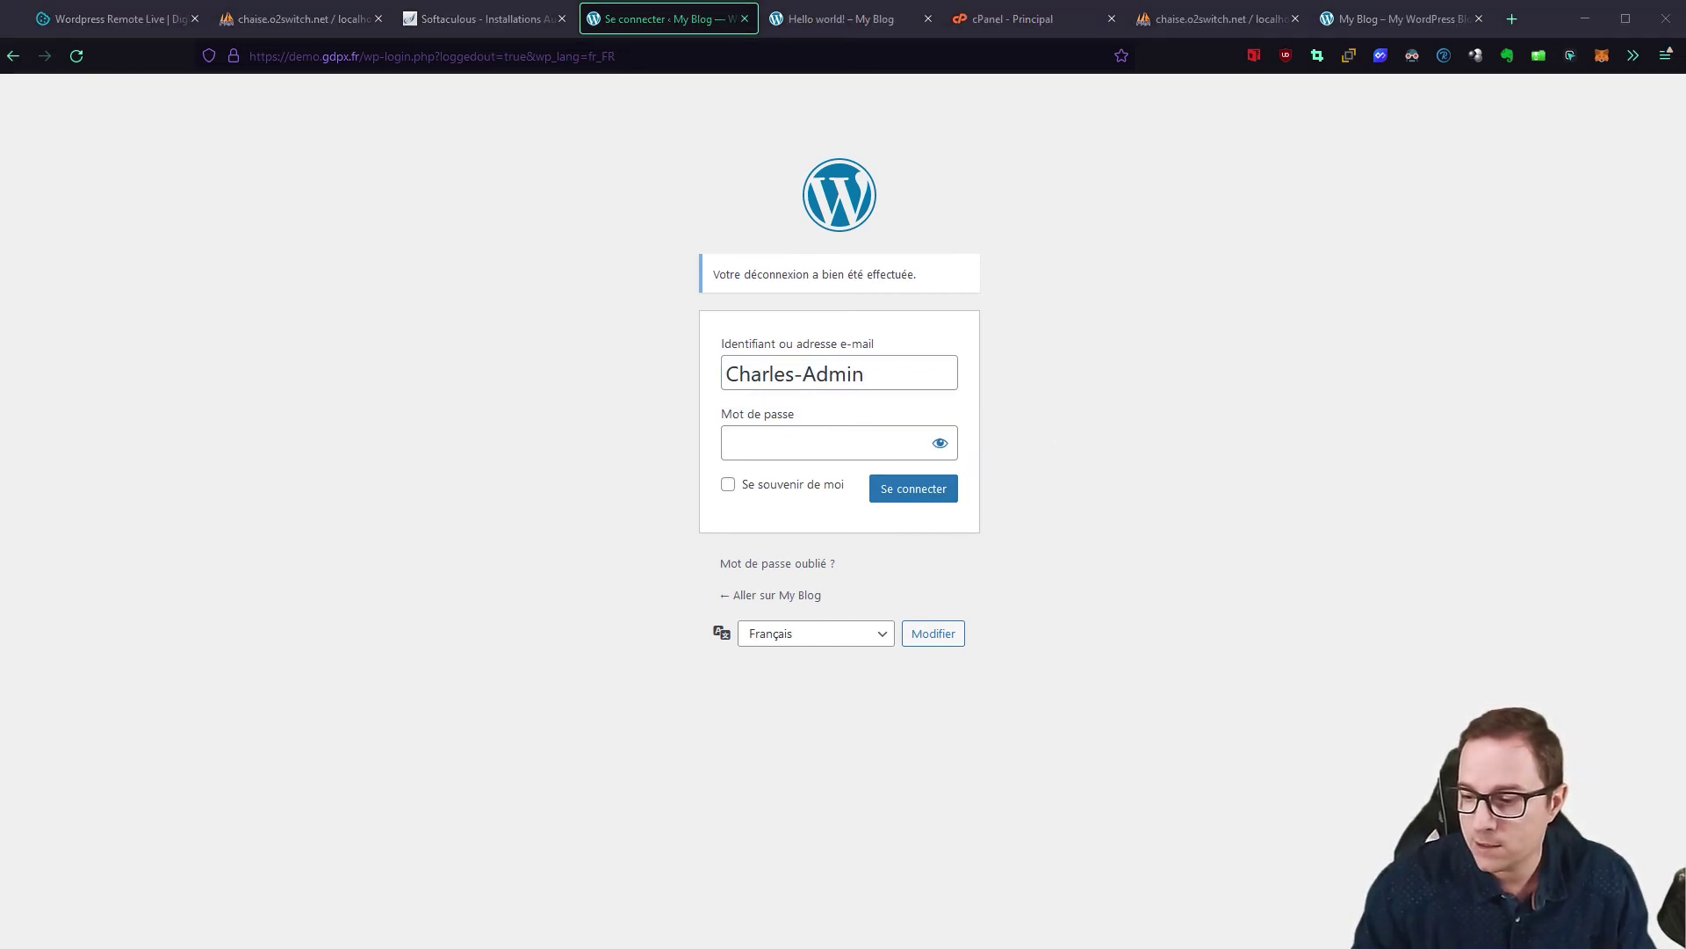
left_click(730, 442)
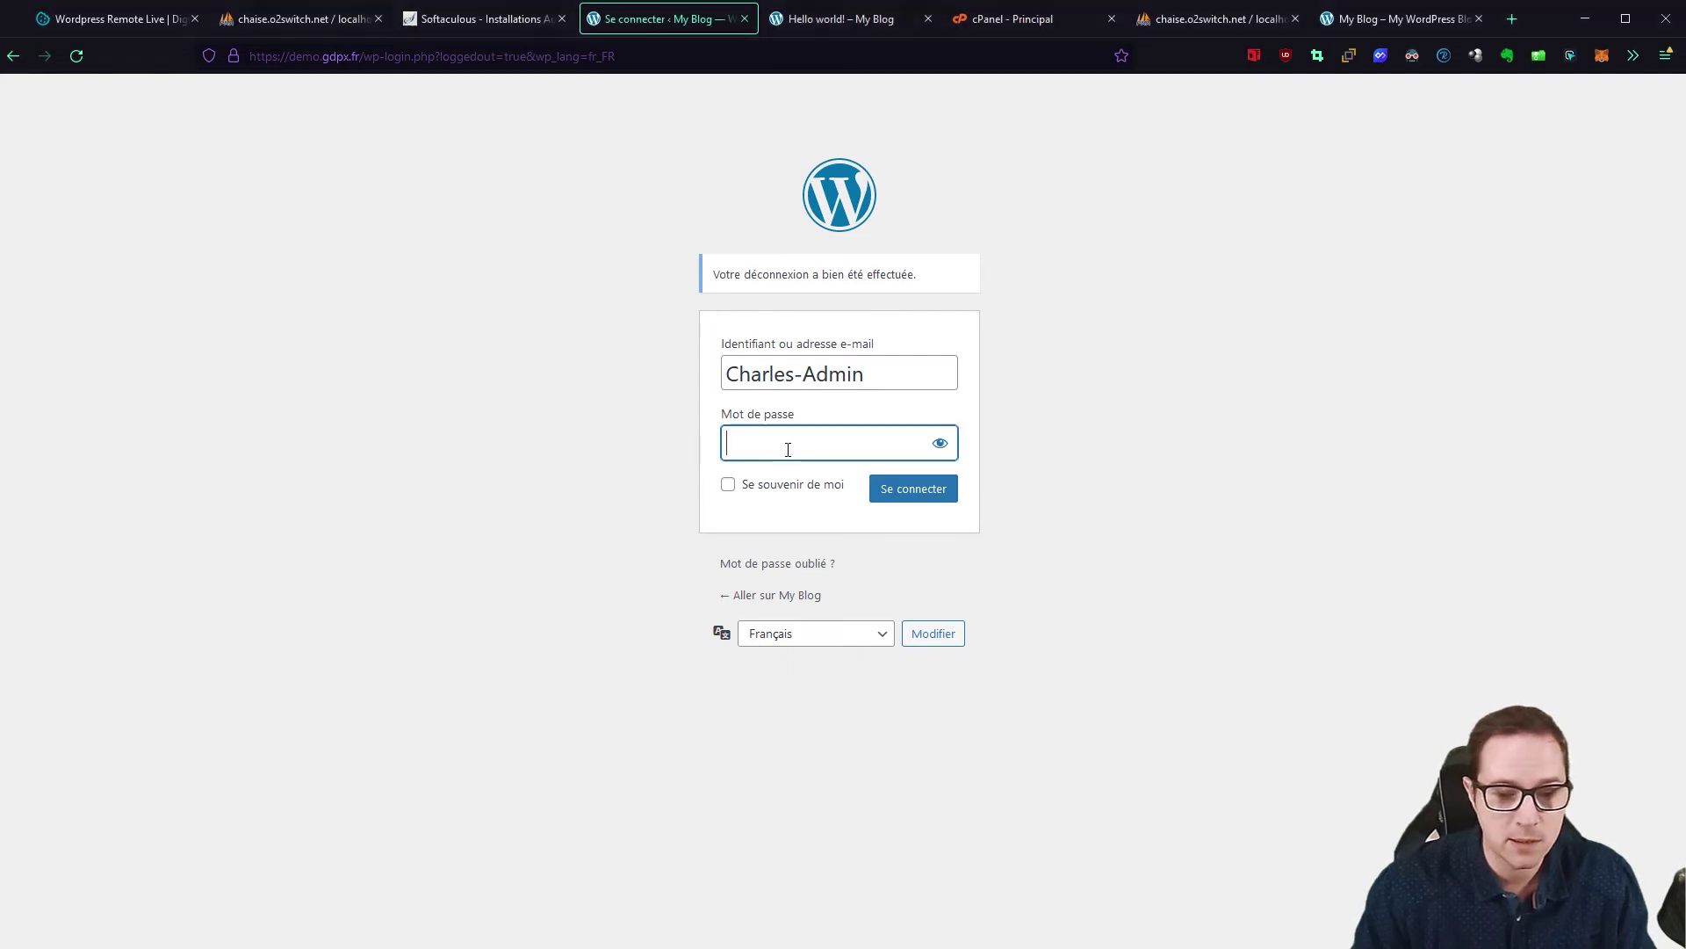
key("ctrl+v")
left_click(924, 489)
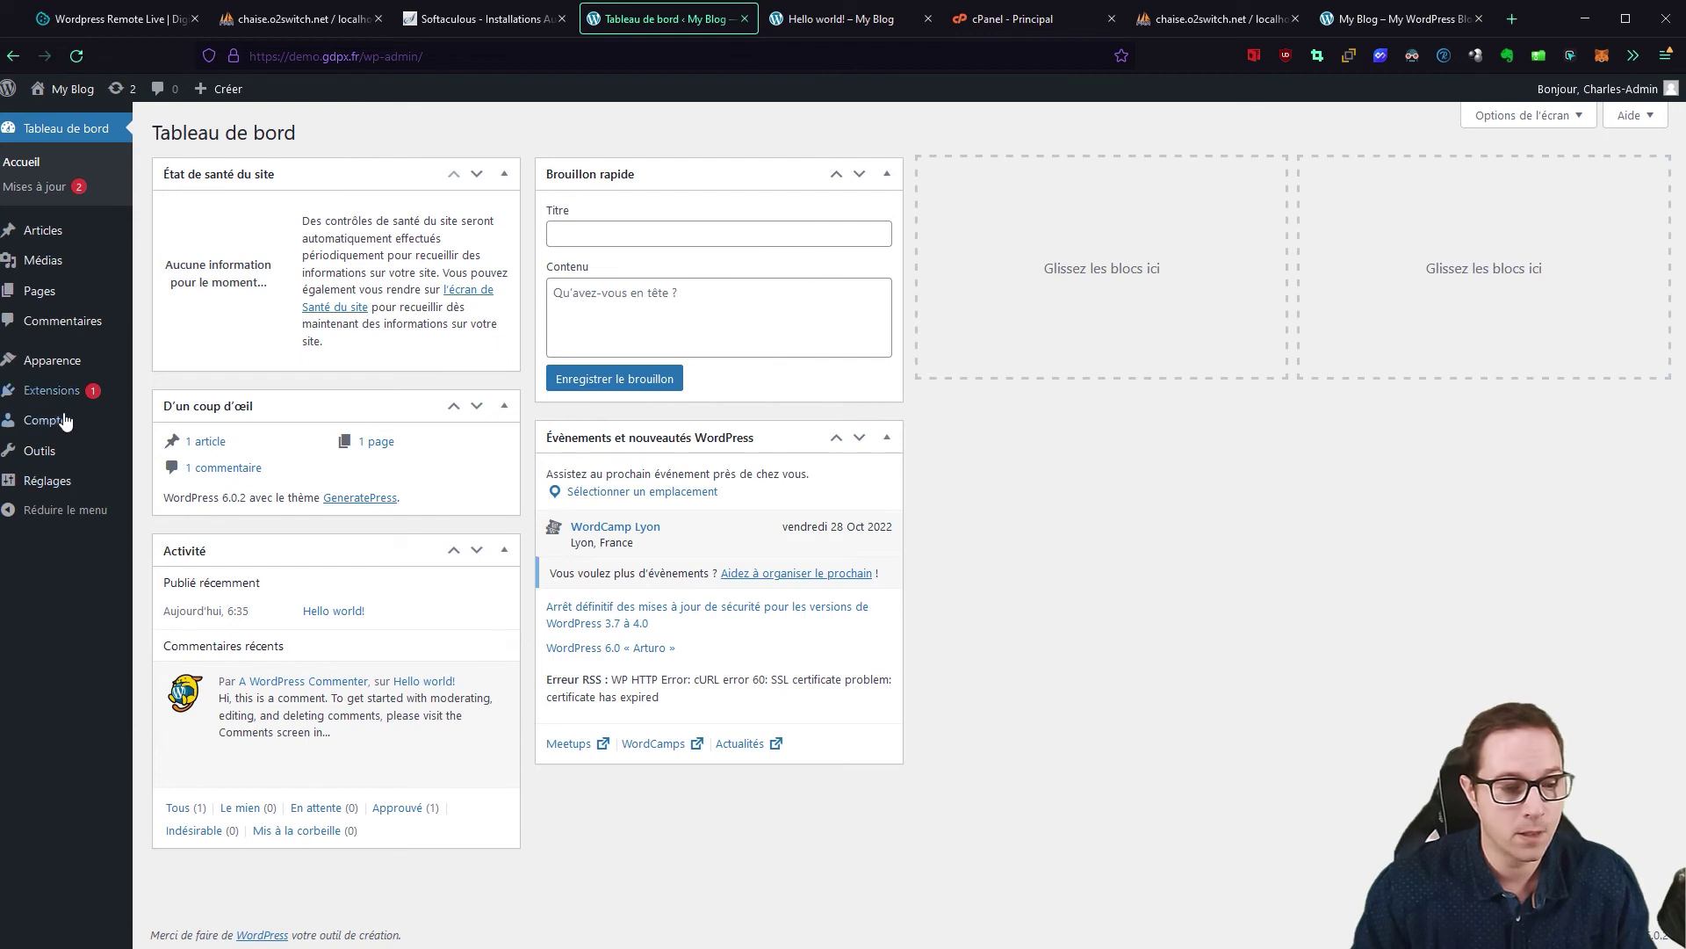
Step: Show Comptes > Tous les comptes listing both administrator accounts
mouse_move(40, 428)
left_click(168, 430)
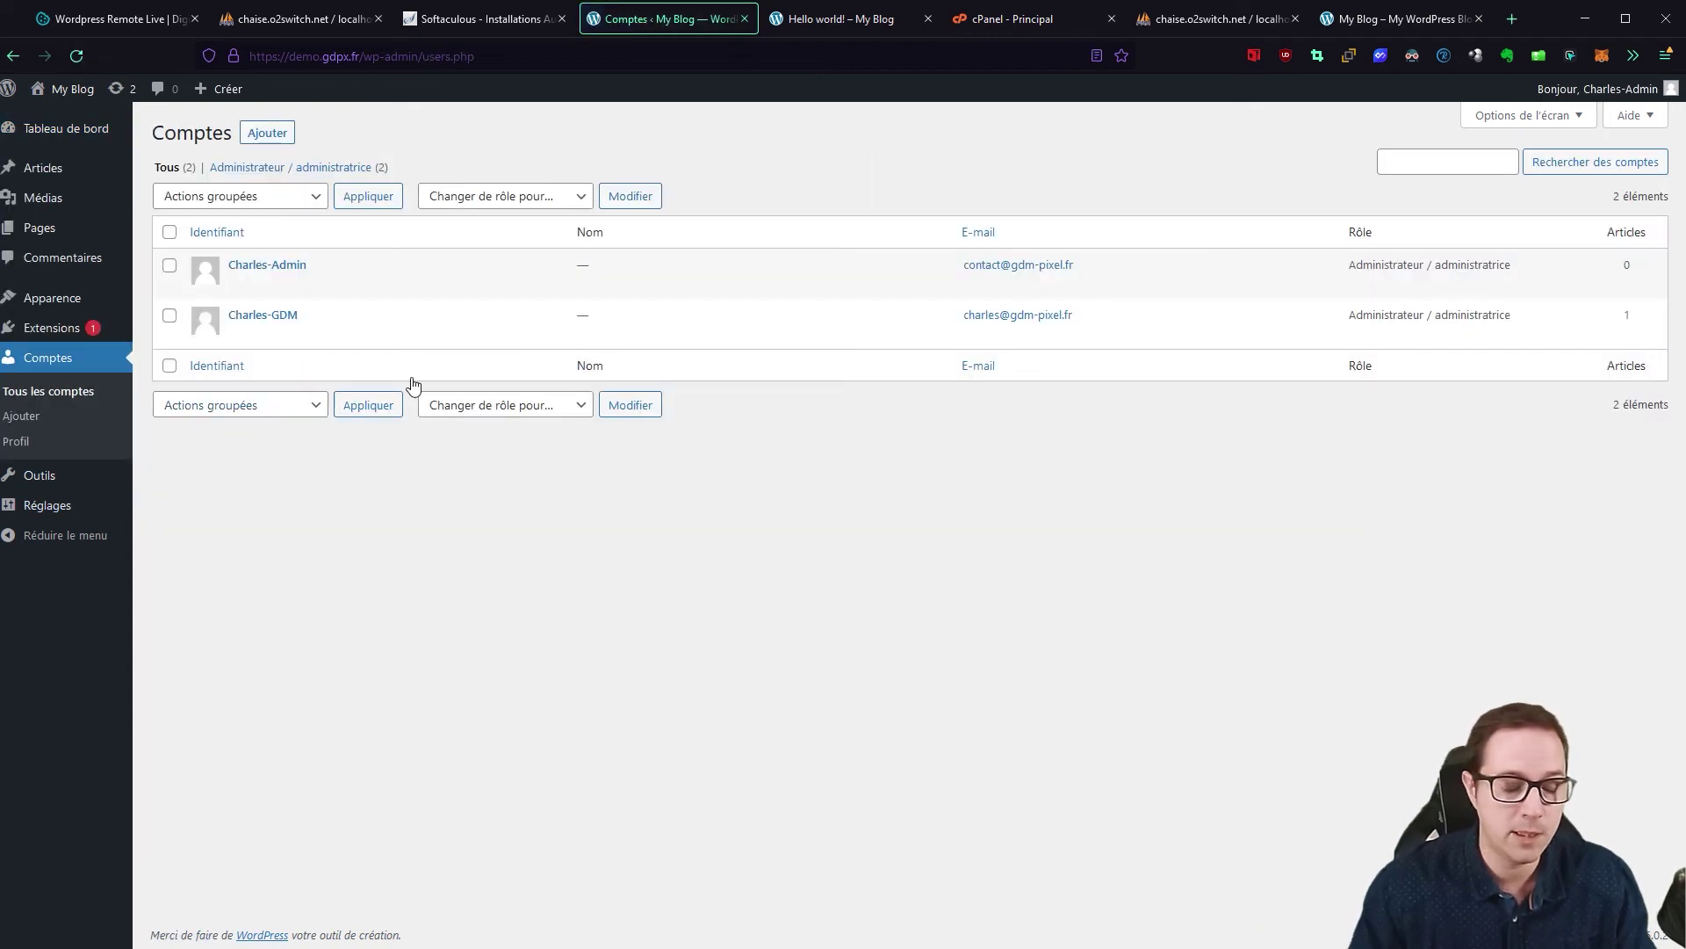
mouse_move(273, 349)
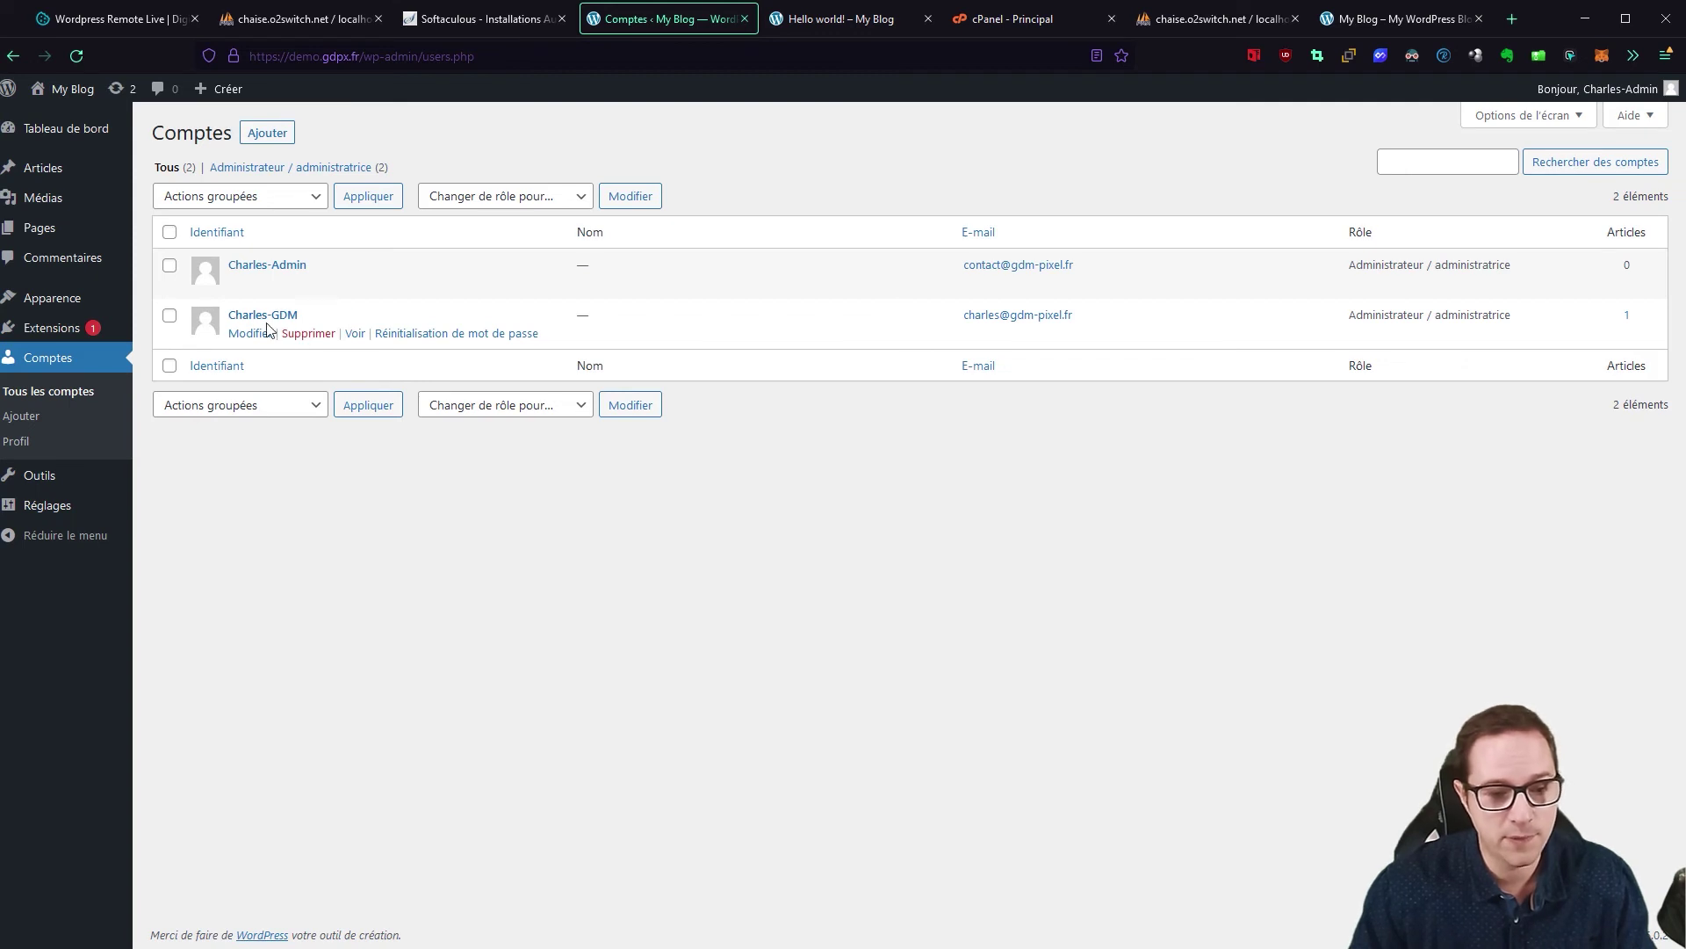
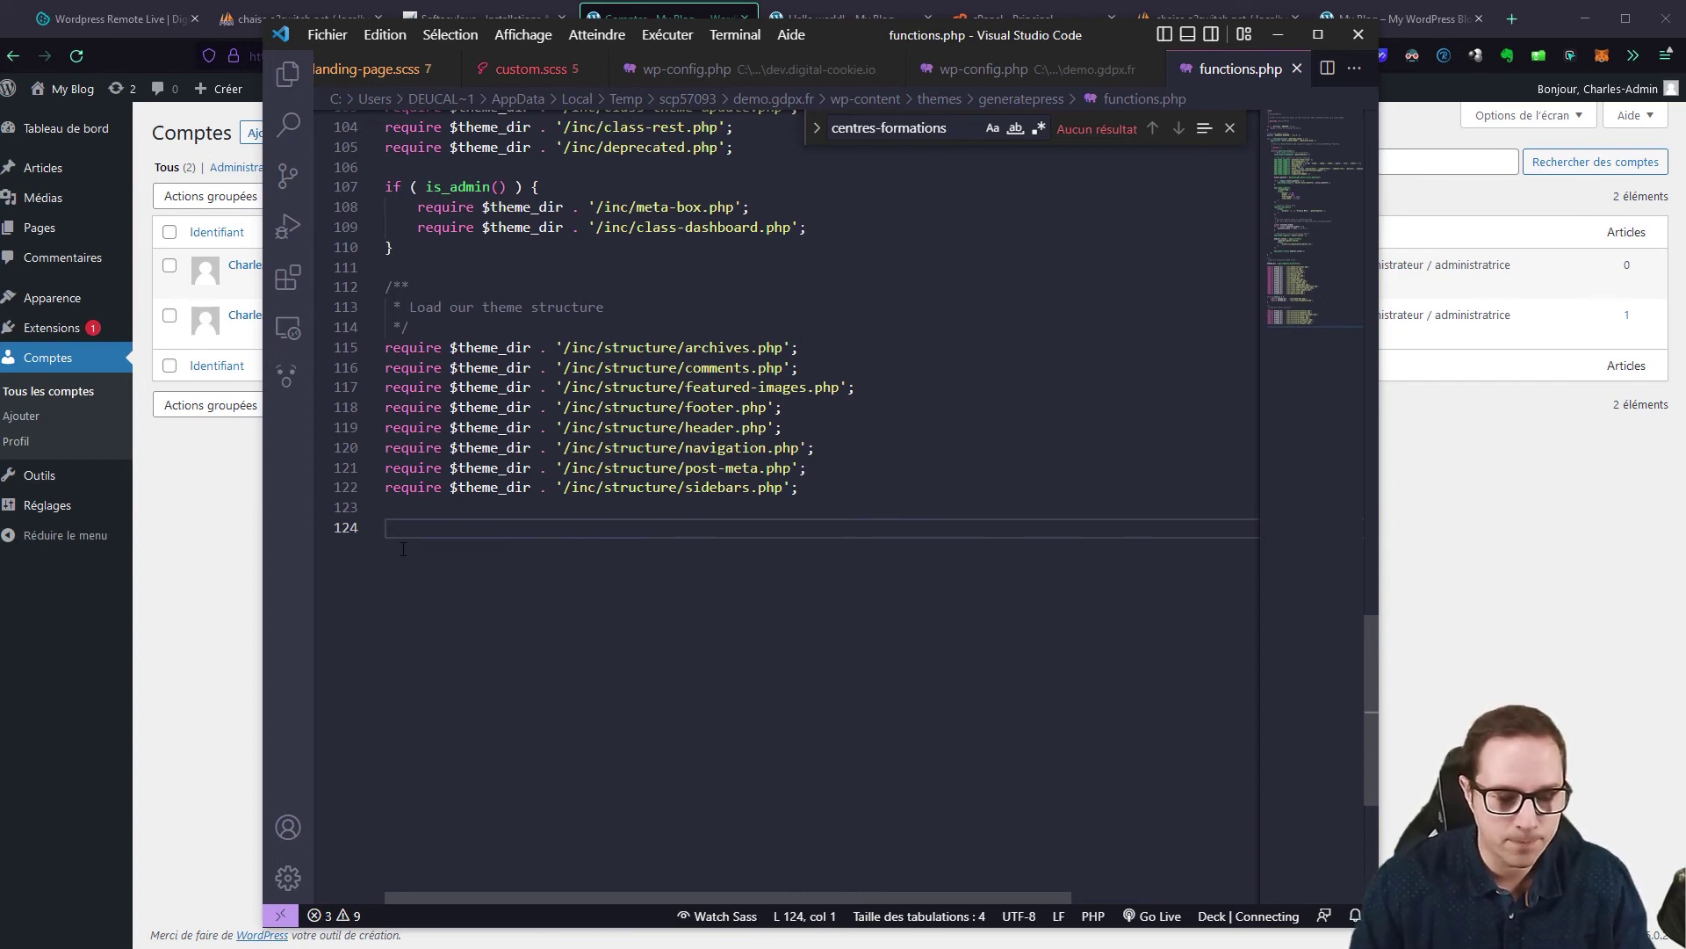
Step: Switch from the cleaned-up functions.php back to the WordPress accounts list with both administrators
left_click(220, 537)
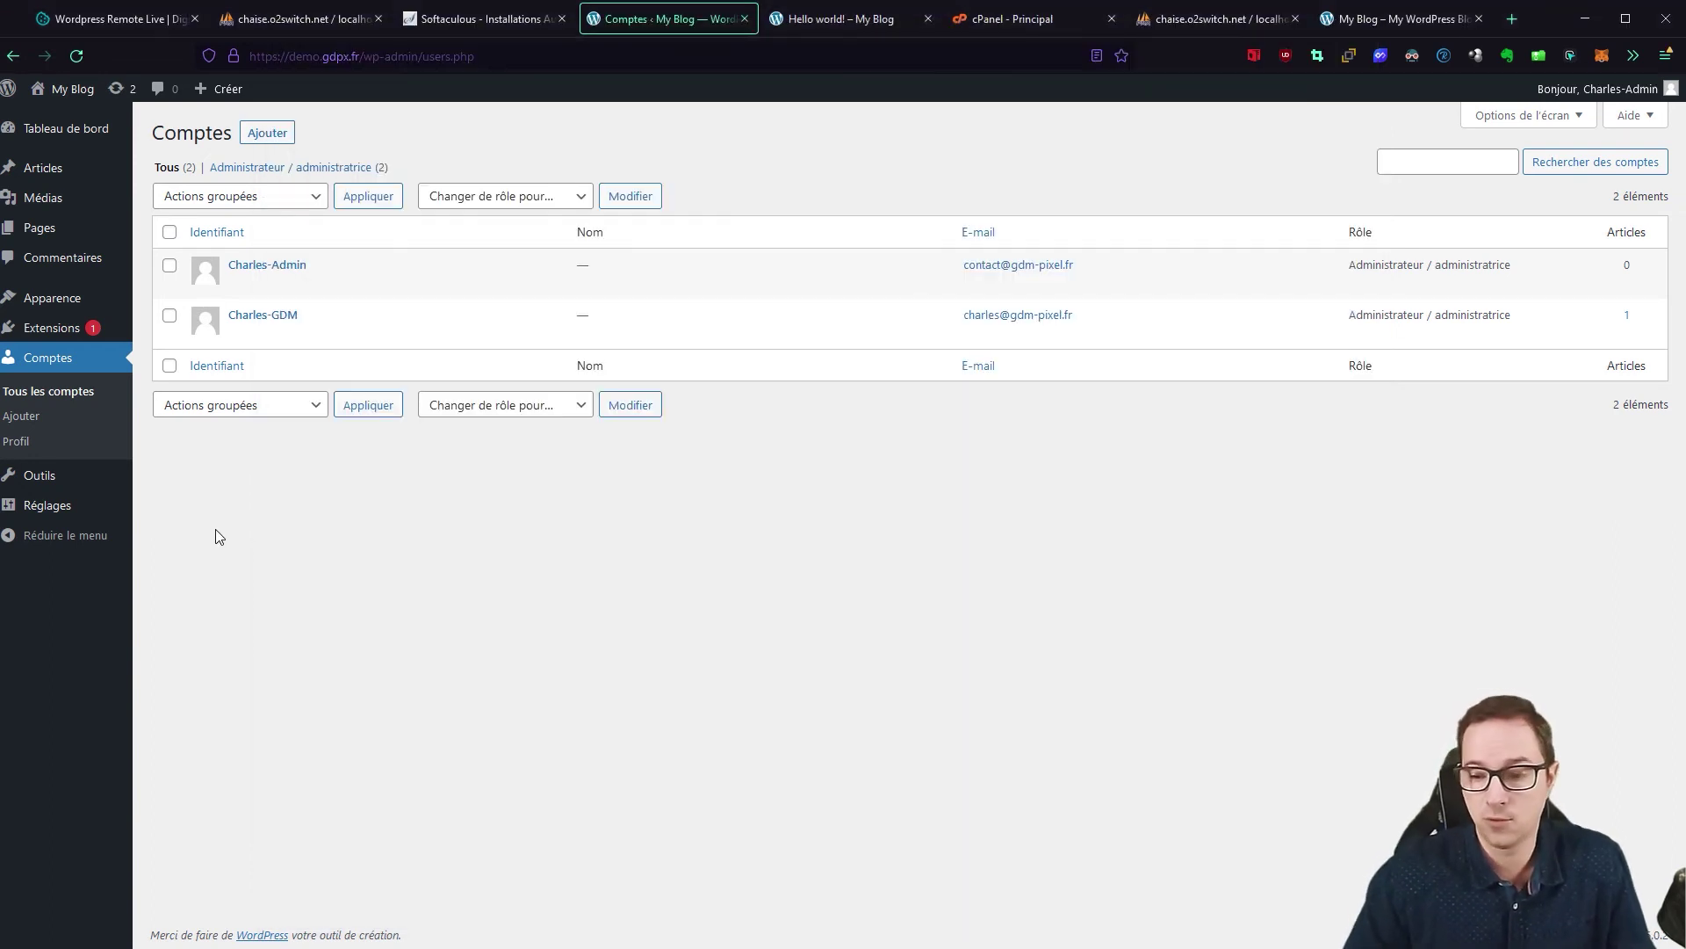